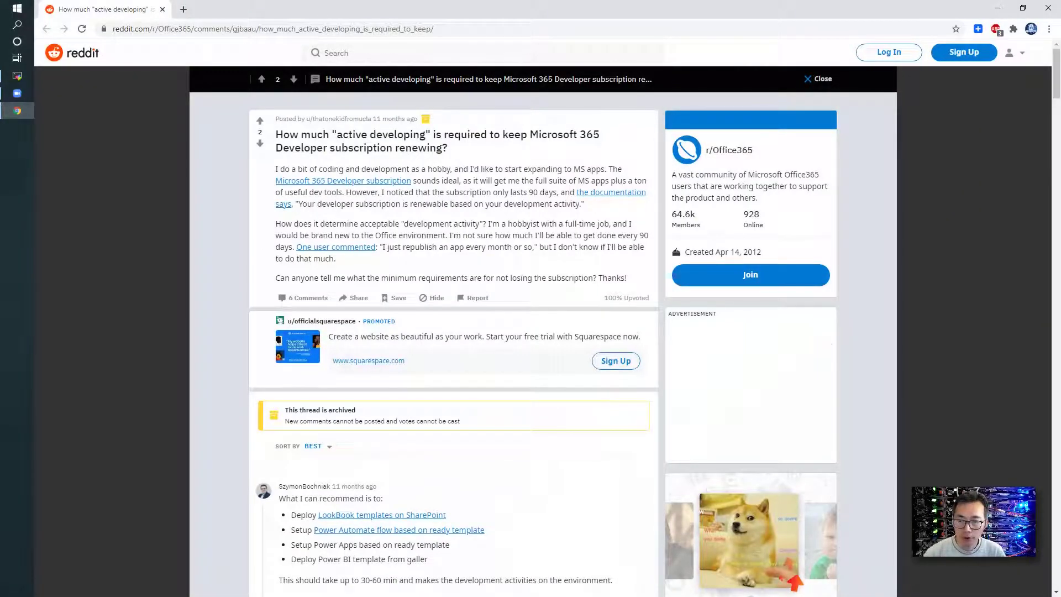
Highlight the reply's four steps: LookBook templates, Power Automate flow, Power Apps, Power BI template
{"action": "scroll", "coordinate": [826, 344], "scroll_direction": "down", "scroll_amount": 2}
{"action": "scroll", "coordinate": [828, 344], "scroll_direction": "up", "scroll_amount": 2}
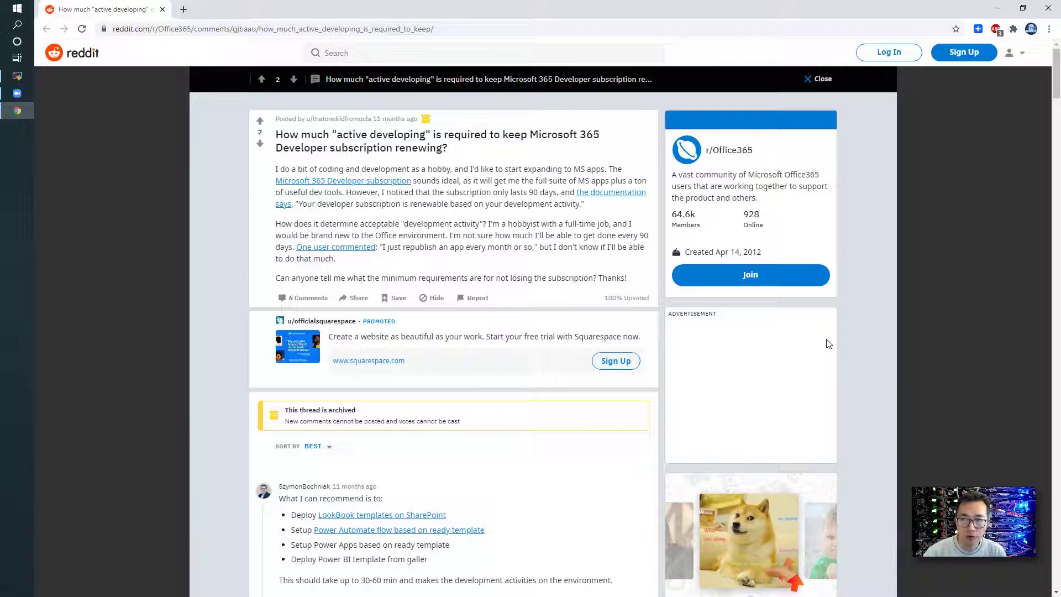
{"action": "scroll", "coordinate": [829, 343], "scroll_direction": "down", "scroll_amount": 3}
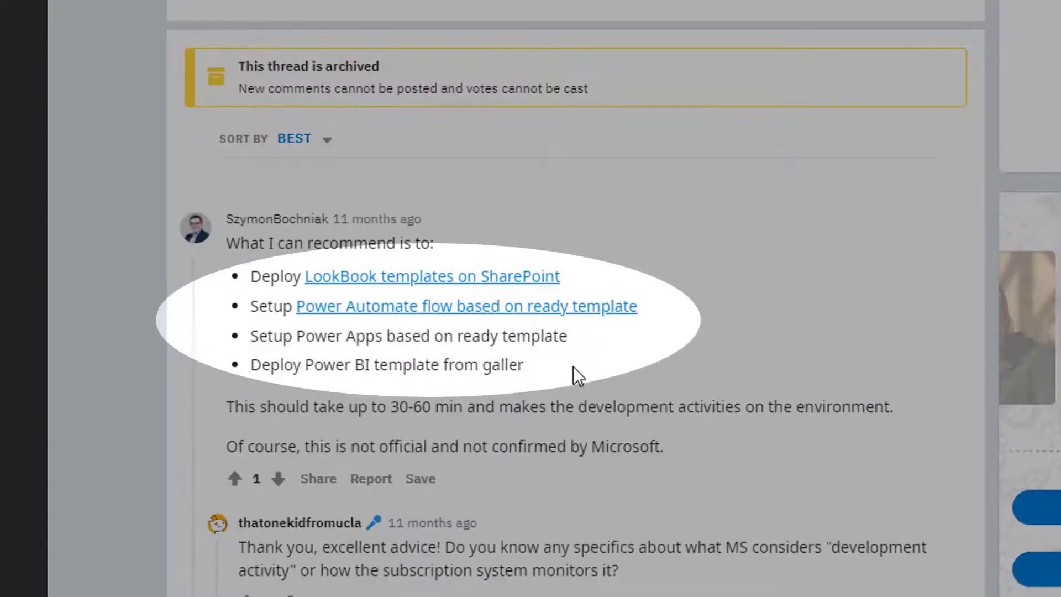
{"action": "left_click_drag", "start_coordinate": [572, 367], "coordinate": [235, 283]}
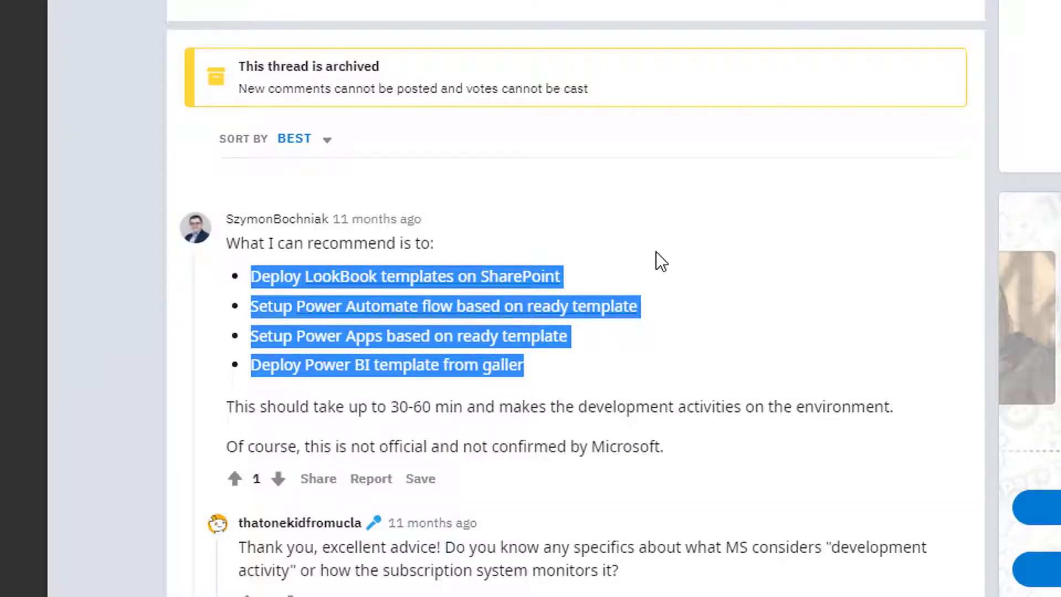
{"action": "scroll", "coordinate": [655, 251], "scroll_direction": "down", "scroll_amount": 4}
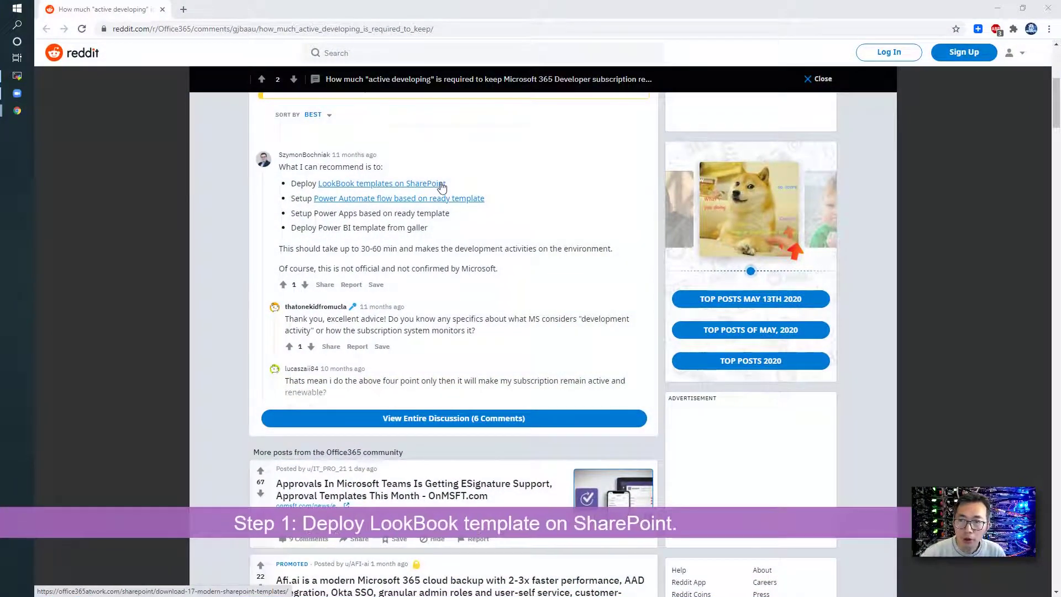
Open the LookBook templates on SharePoint article and dismiss its newsletter signup popup
{"action": "left_click", "coordinate": [442, 184]}
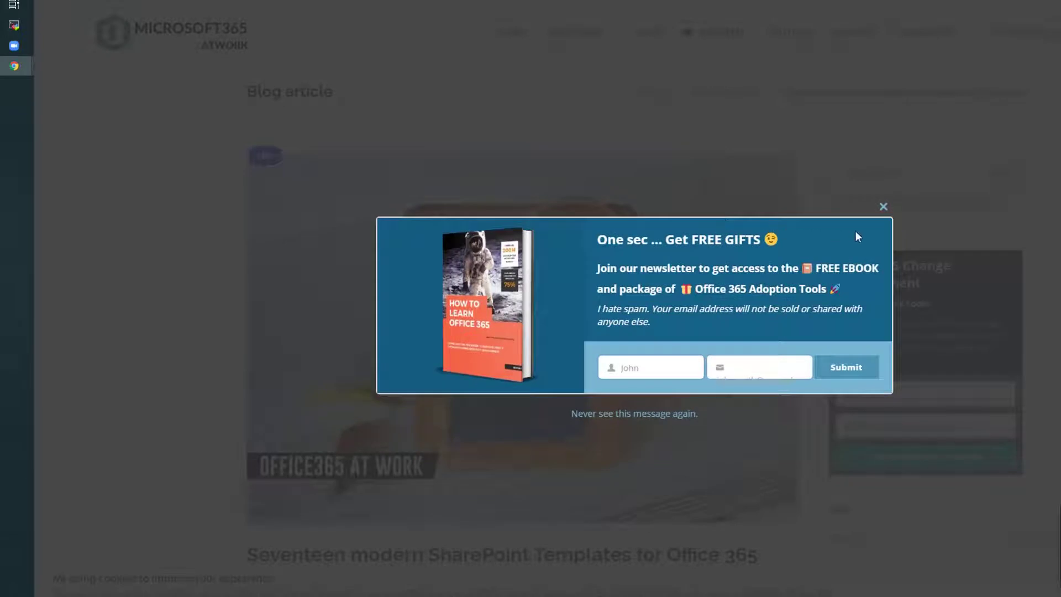
{"action": "left_click", "coordinate": [885, 207]}
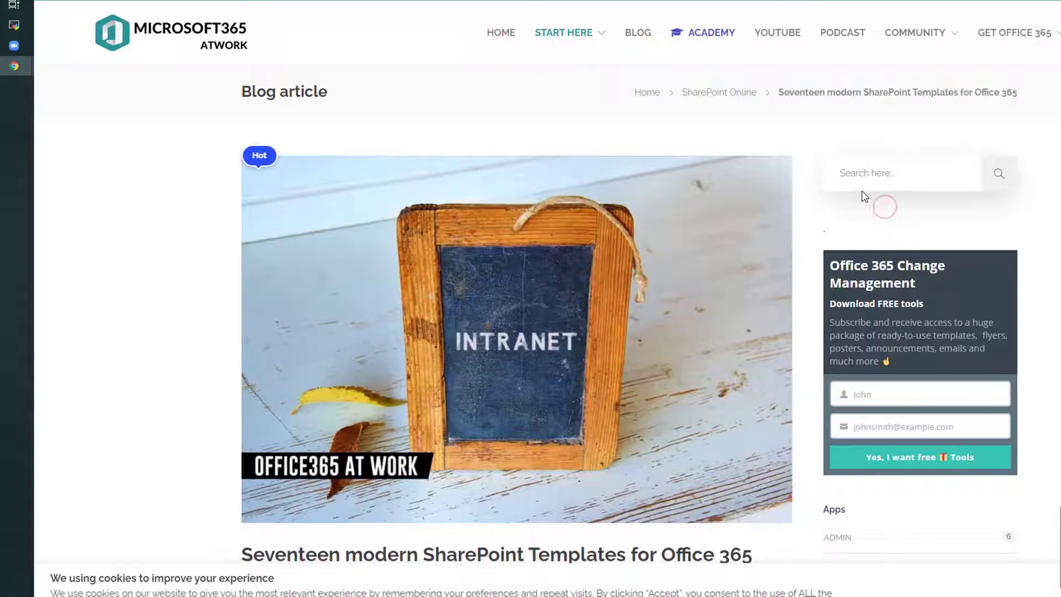
Open the Microsoft Lookbook site link from the deployment section in a new tab
{"action": "scroll", "coordinate": [790, 254], "scroll_direction": "down", "scroll_amount": 4}
{"action": "scroll", "coordinate": [765, 283], "scroll_direction": "down", "scroll_amount": 12}
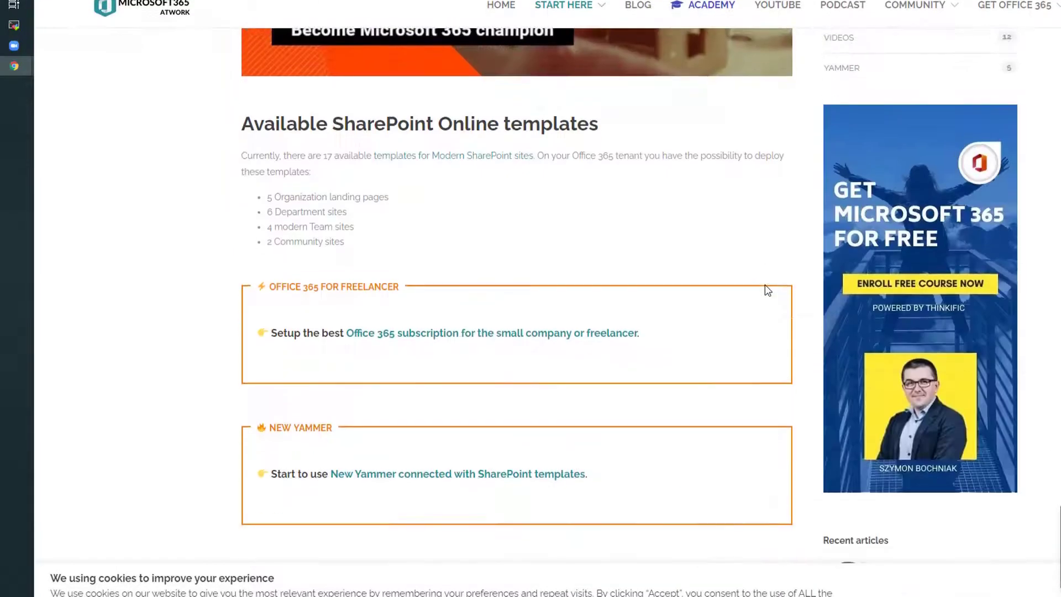
{"action": "scroll", "coordinate": [705, 299], "scroll_direction": "down", "scroll_amount": 18}
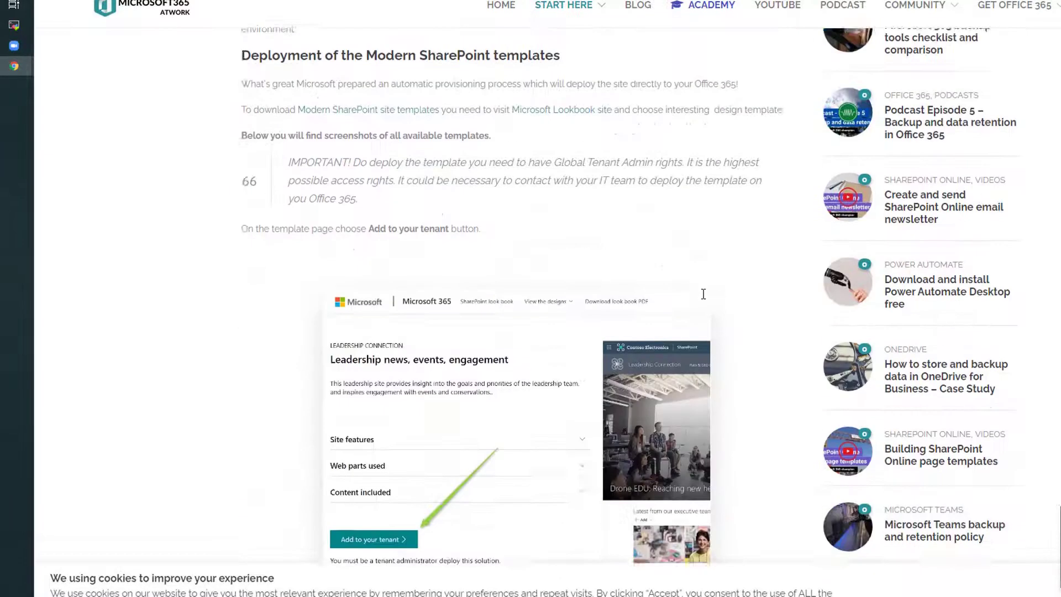
{"action": "scroll", "coordinate": [703, 299], "scroll_direction": "up", "scroll_amount": 8}
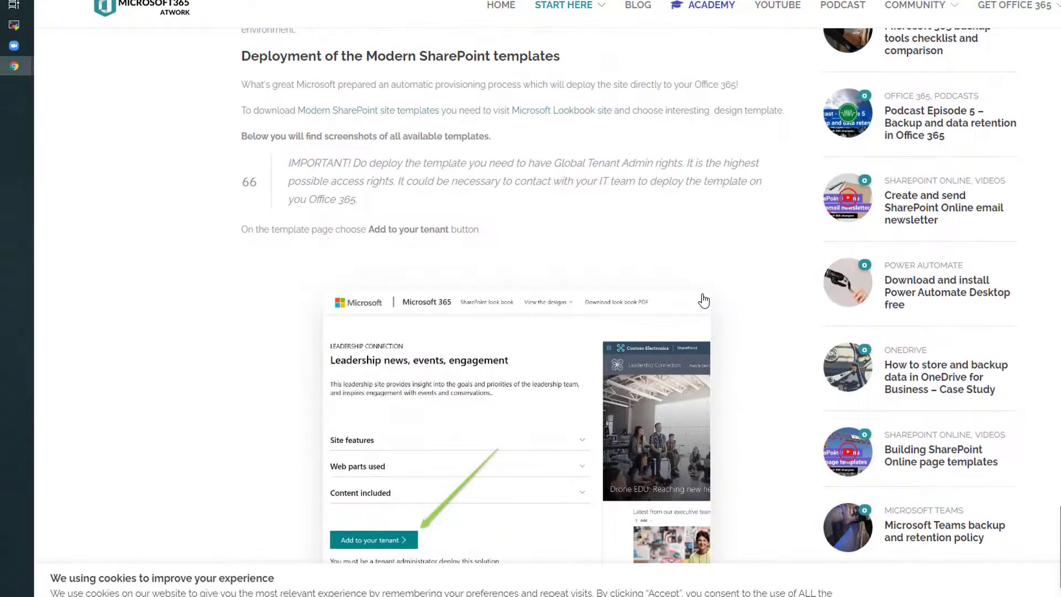
{"action": "right_click", "coordinate": [579, 110]}
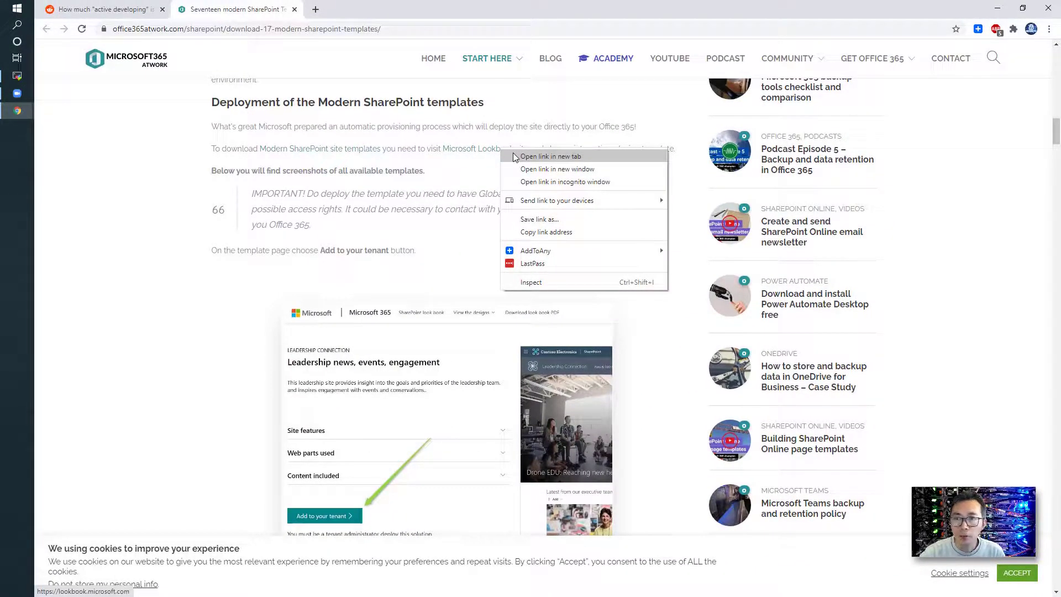
{"action": "left_click", "coordinate": [445, 148]}
{"action": "left_click_drag", "start_coordinate": [442, 148], "coordinate": [531, 150]}
{"action": "right_click", "coordinate": [489, 148]}
{"action": "left_click", "coordinate": [504, 155]}
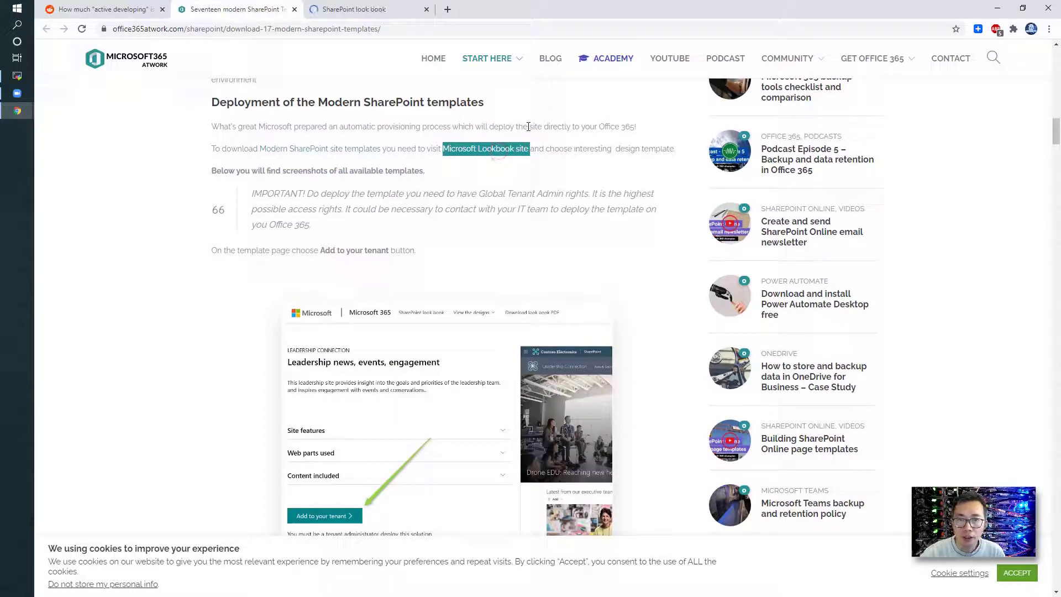
In the Look Book examples gallery, pick The Perspective template and choose Add to your tenant
{"action": "left_click", "coordinate": [394, 5]}
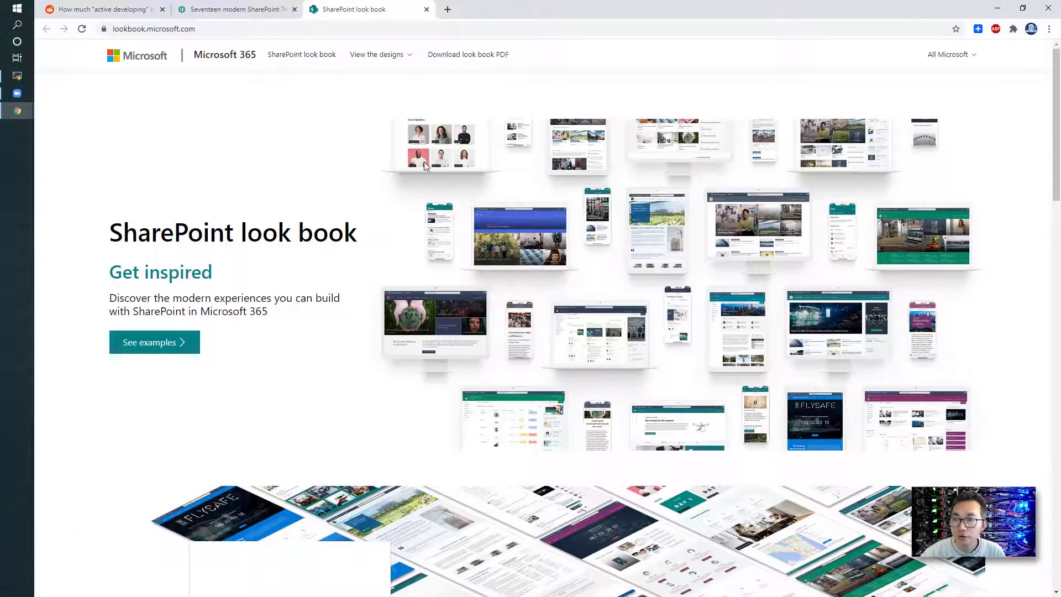
{"action": "scroll", "coordinate": [650, 346], "scroll_direction": "down", "scroll_amount": 2}
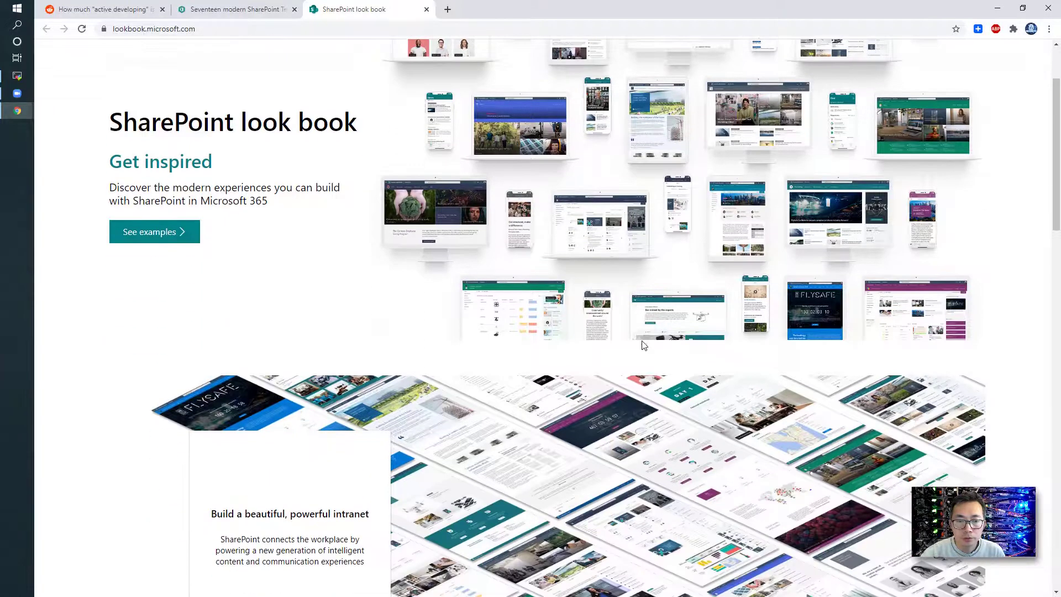
{"action": "left_click", "coordinate": [165, 234]}
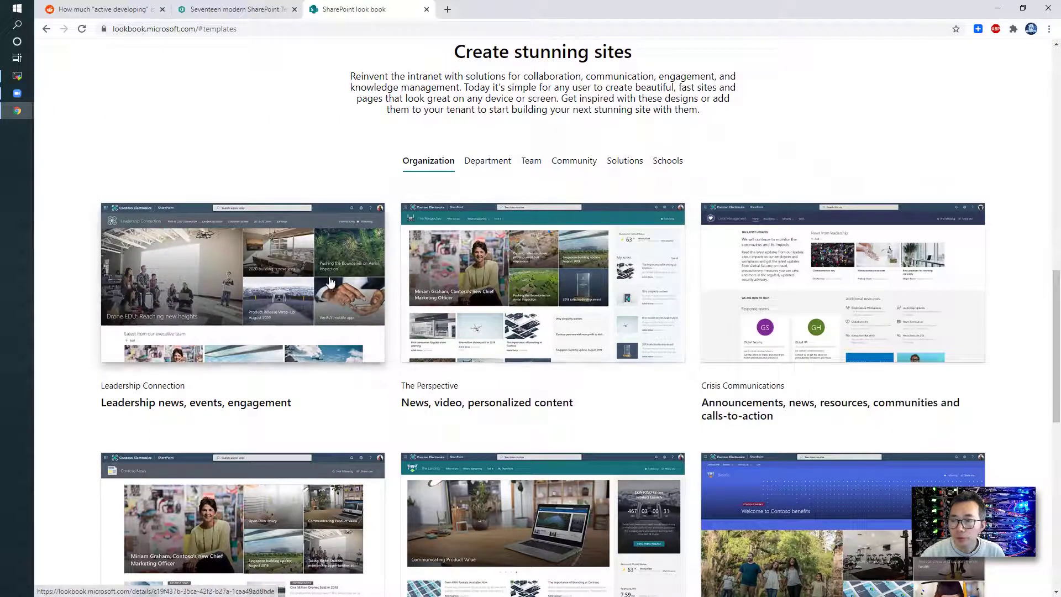
{"action": "scroll", "coordinate": [414, 295], "scroll_direction": "down", "scroll_amount": 2}
{"action": "scroll", "coordinate": [534, 307], "scroll_direction": "up", "scroll_amount": 3}
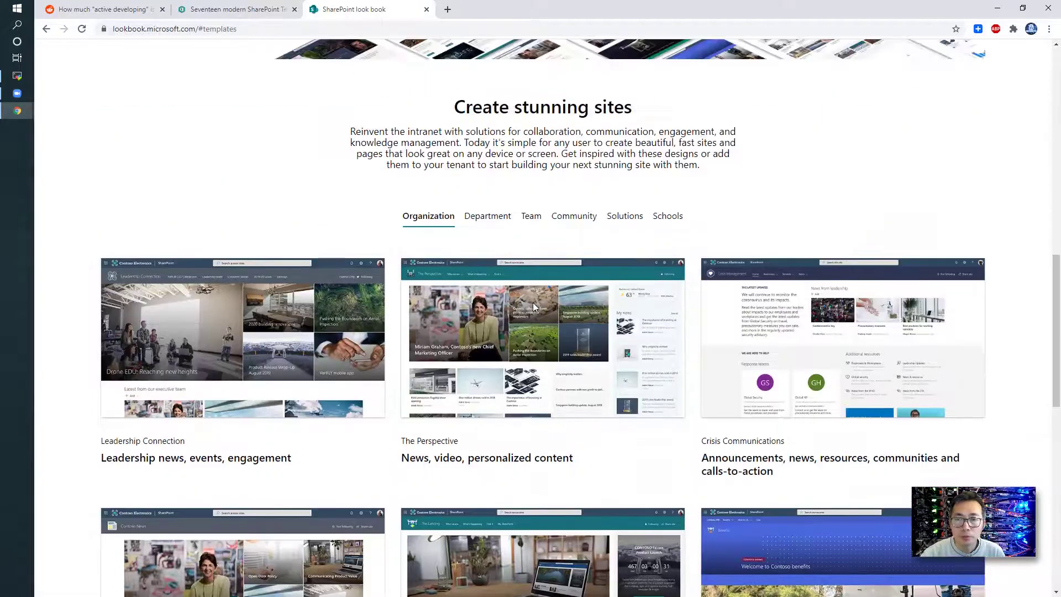
{"action": "left_click", "coordinate": [564, 341]}
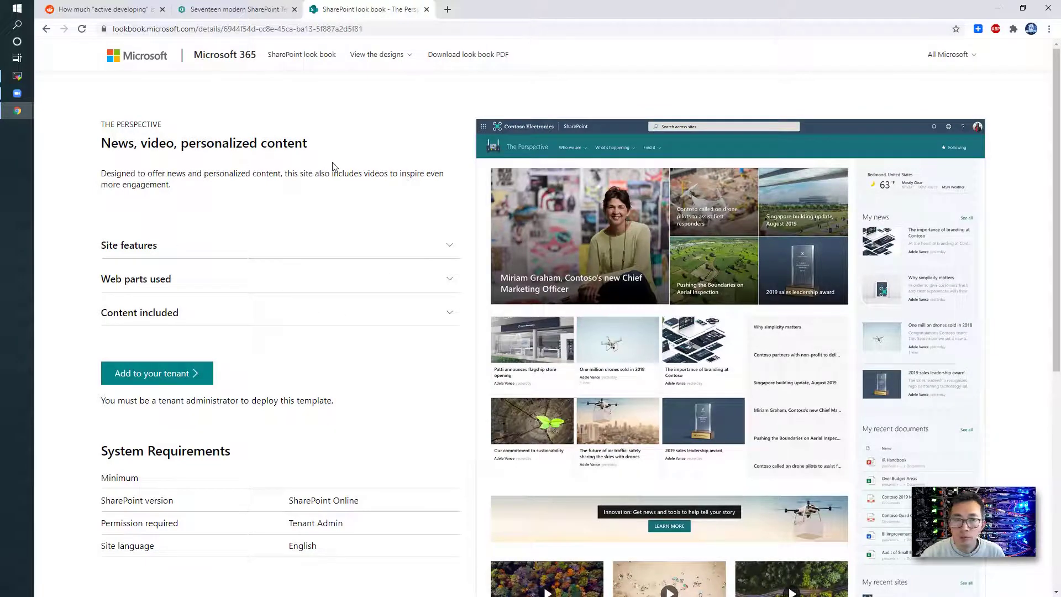
{"action": "left_click", "coordinate": [167, 373]}
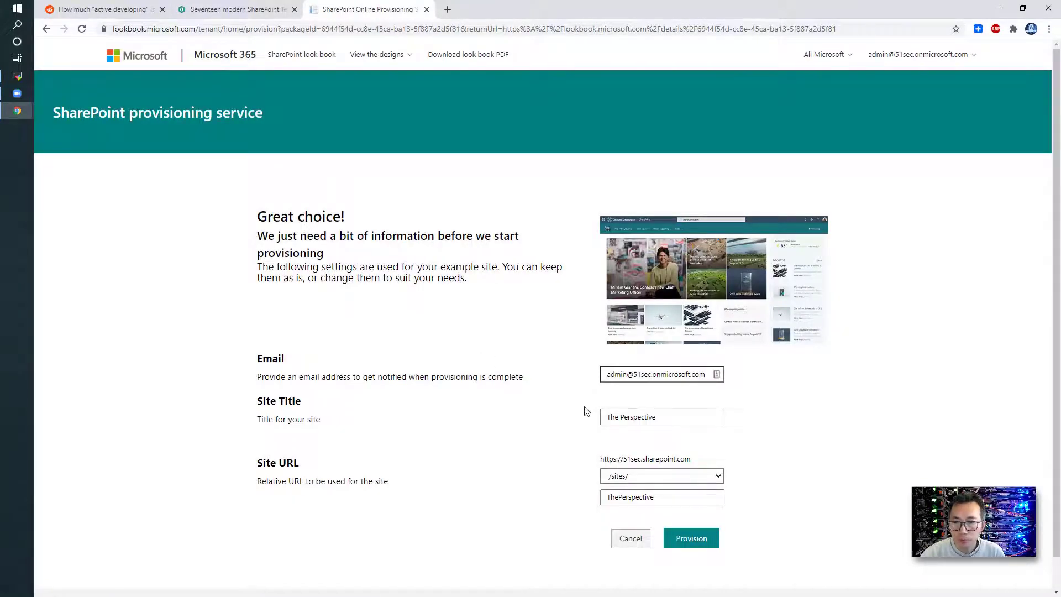
Provision The Perspective site at /sites/ThePerspective and confirm the provisioning dialog
{"action": "scroll", "coordinate": [586, 415], "scroll_direction": "down", "scroll_amount": 1}
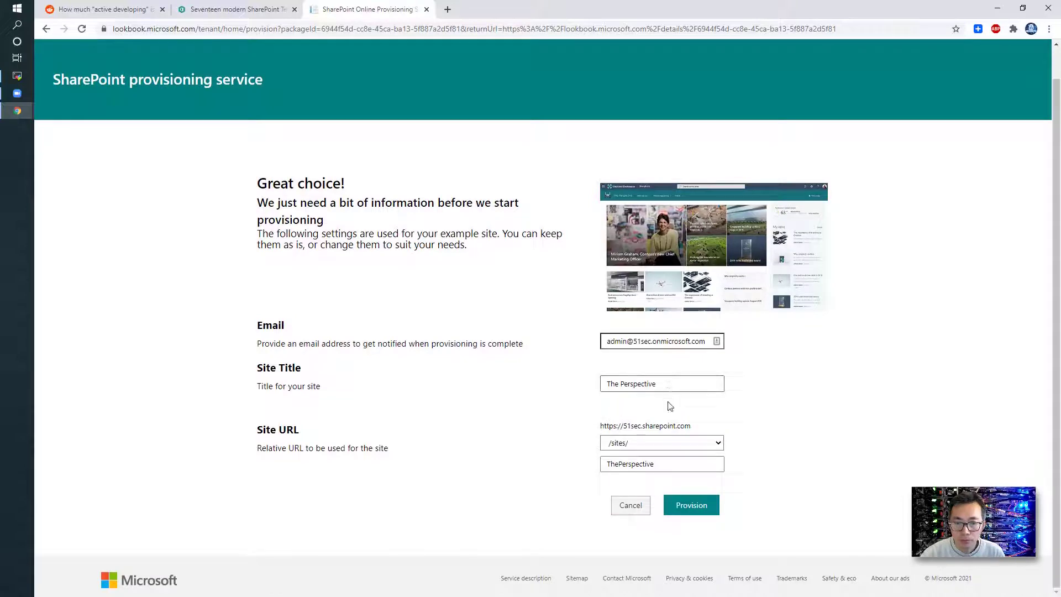
{"action": "left_click", "coordinate": [696, 507]}
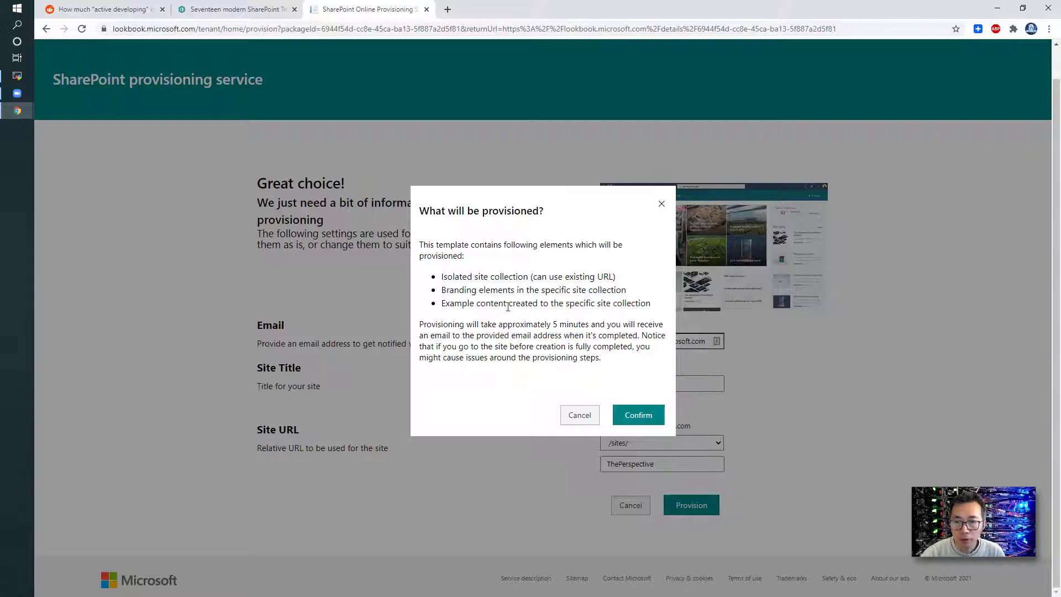
{"action": "left_click", "coordinate": [650, 415]}
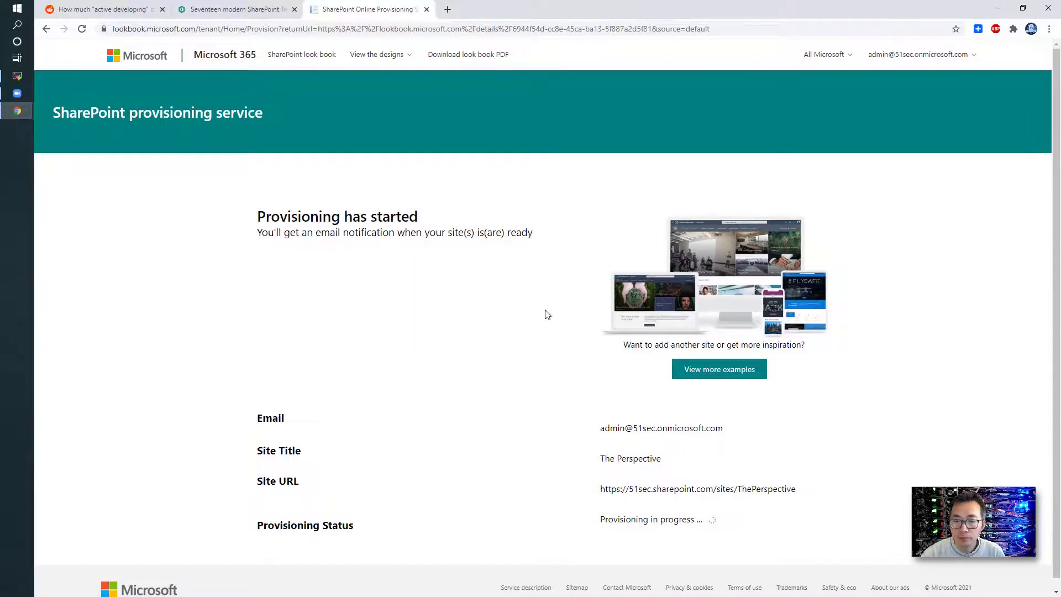
Bring the Microsoft Office Home window to the front
{"action": "scroll", "coordinate": [546, 313], "scroll_direction": "down", "scroll_amount": 1}
{"action": "mouse_move", "coordinate": [17, 110]}
{"action": "left_click", "coordinate": [101, 178]}
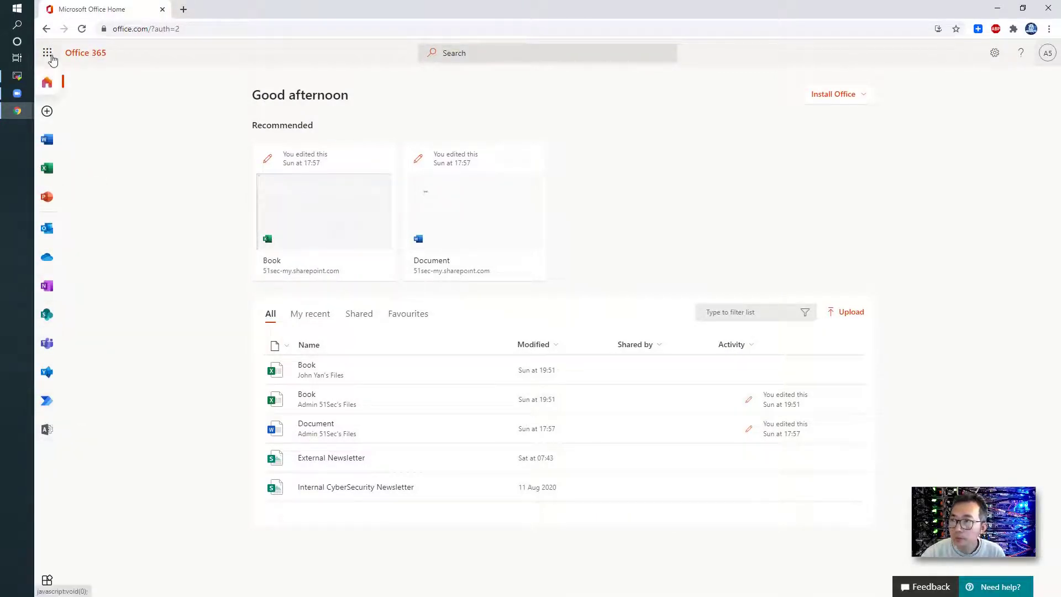
Go to SharePoint home from the app launcher, confirm The Perspective is still provisioning, and return
{"action": "left_click", "coordinate": [47, 52]}
{"action": "left_click", "coordinate": [105, 205]}
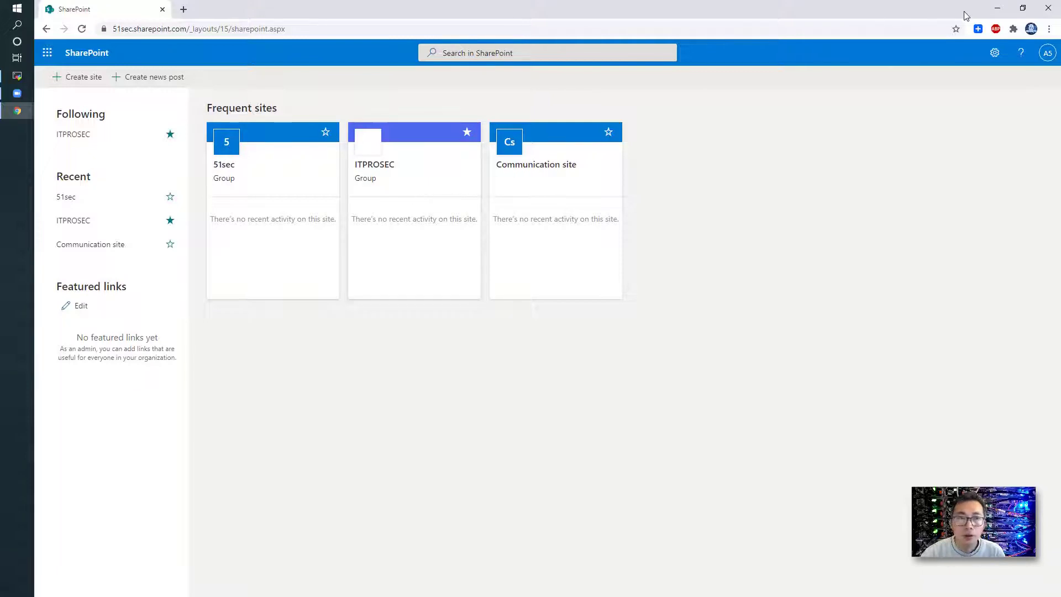
{"action": "left_click", "coordinate": [997, 7]}
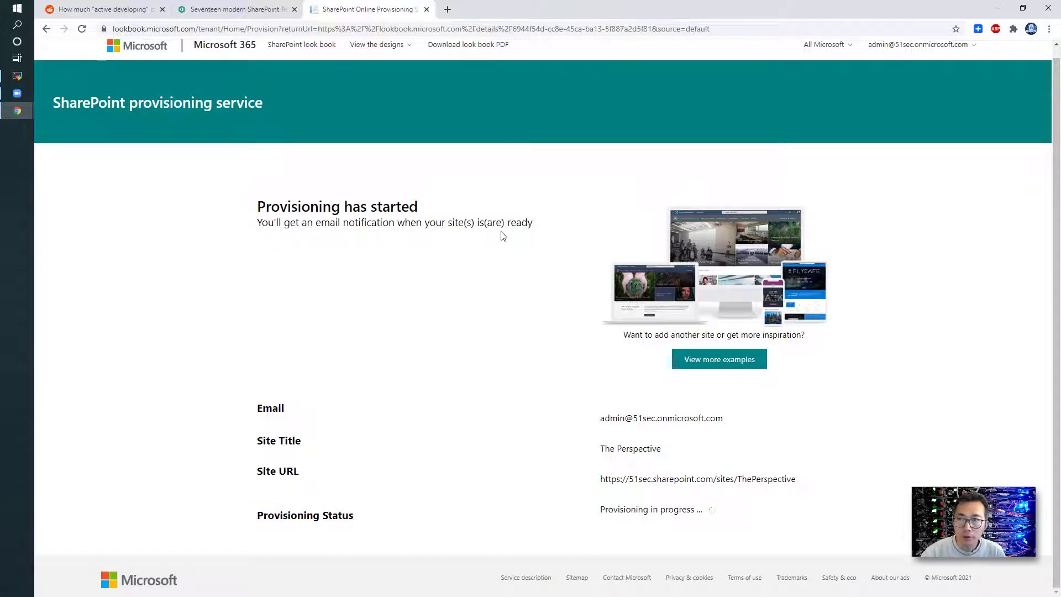
{"action": "mouse_move", "coordinate": [18, 110]}
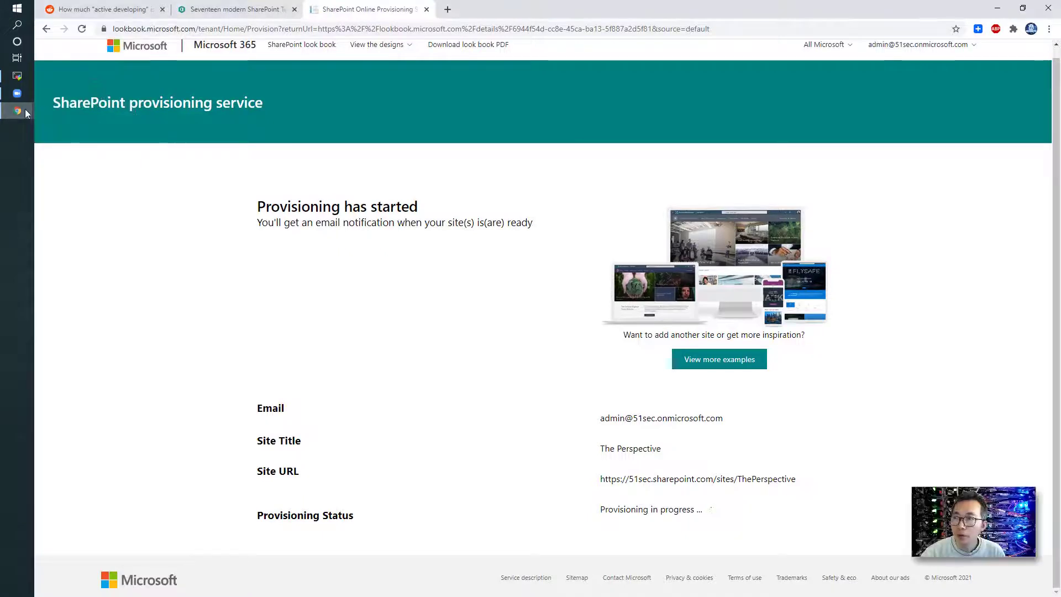
{"action": "left_click", "coordinate": [97, 173]}
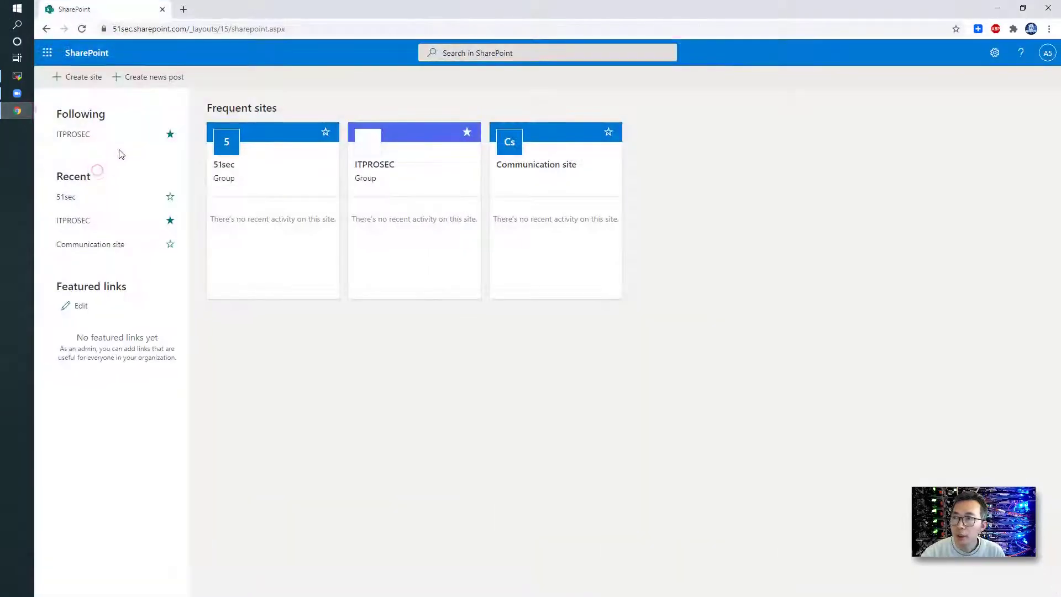
Open Outlook mail in a new tab from the app launcher, then return to the Reddit thread
{"action": "left_click", "coordinate": [48, 53]}
{"action": "right_click", "coordinate": [88, 135]}
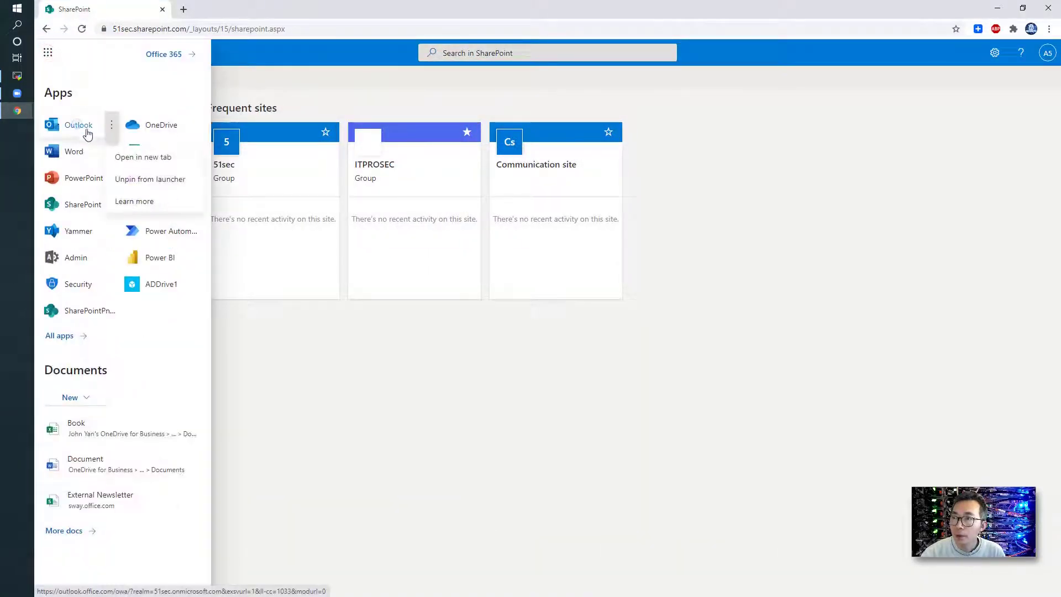
{"action": "left_click", "coordinate": [113, 156]}
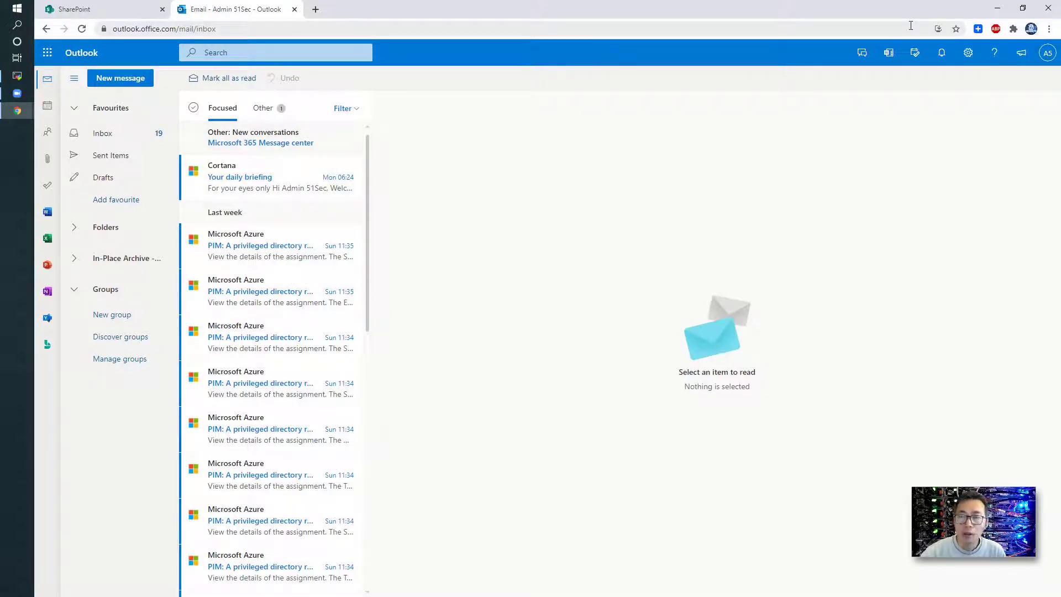
{"action": "left_click", "coordinate": [996, 9]}
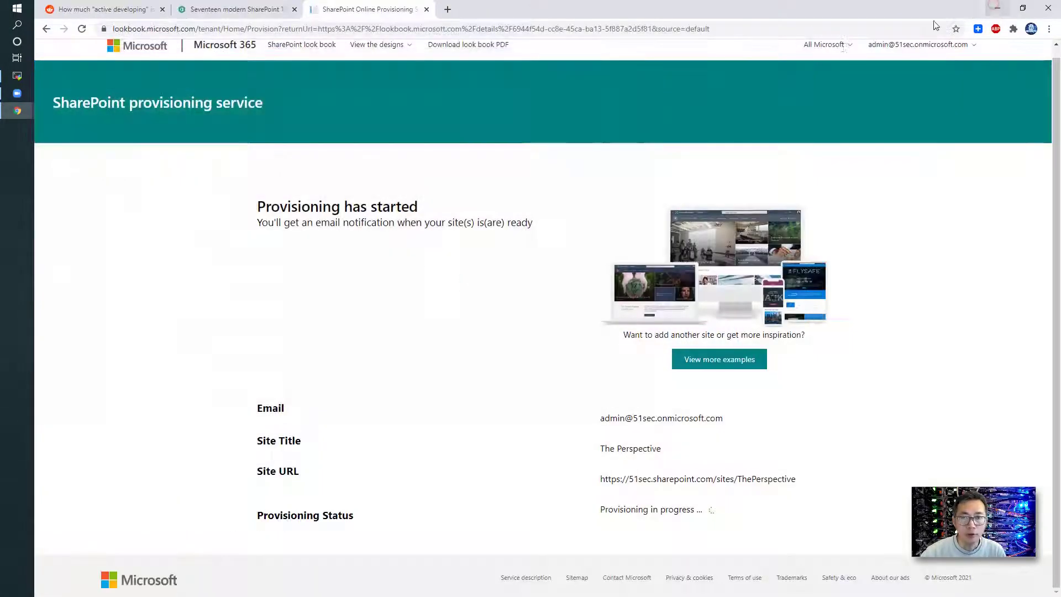
{"action": "key", "text": "ctrl+1"}
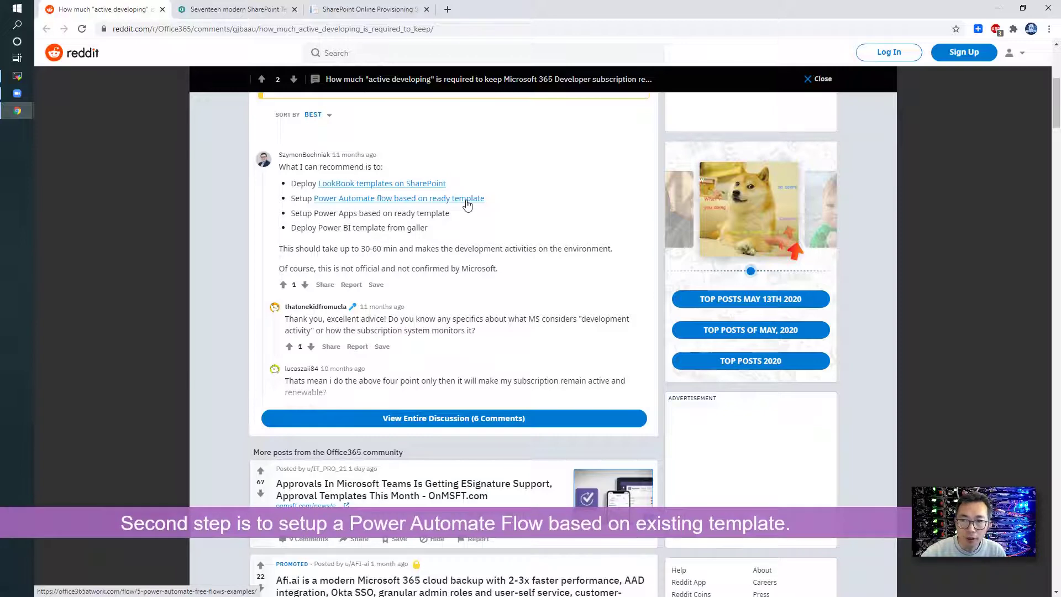
Read the Power Automate flow templates article's setup steps
{"action": "left_click", "coordinate": [467, 205]}
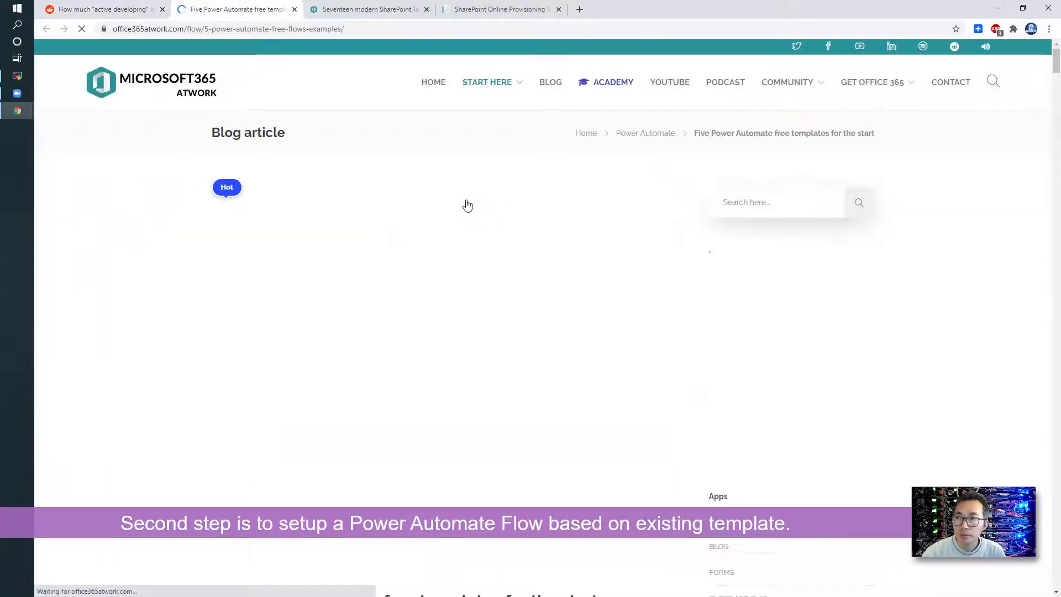
{"action": "scroll", "coordinate": [435, 335], "scroll_direction": "down", "scroll_amount": 3}
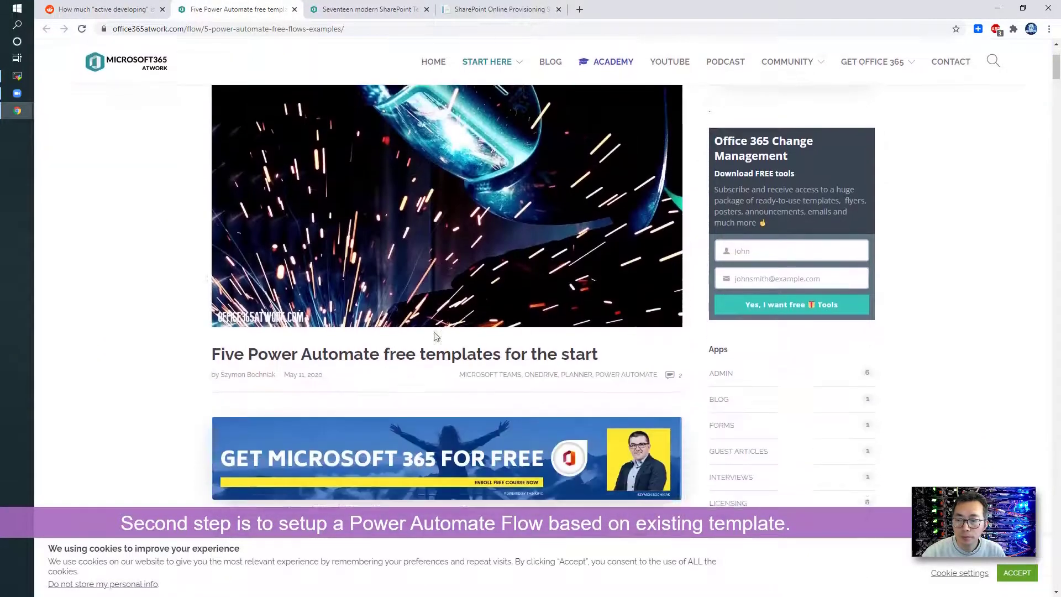
{"action": "scroll", "coordinate": [435, 335], "scroll_direction": "down", "scroll_amount": 12}
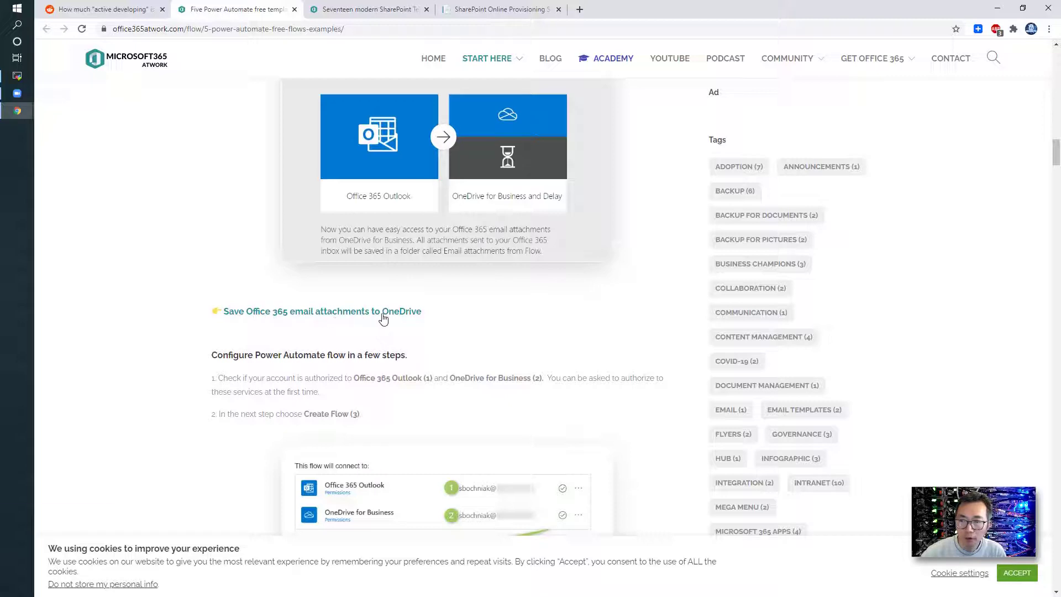
{"action": "scroll", "coordinate": [390, 324], "scroll_direction": "down", "scroll_amount": 2}
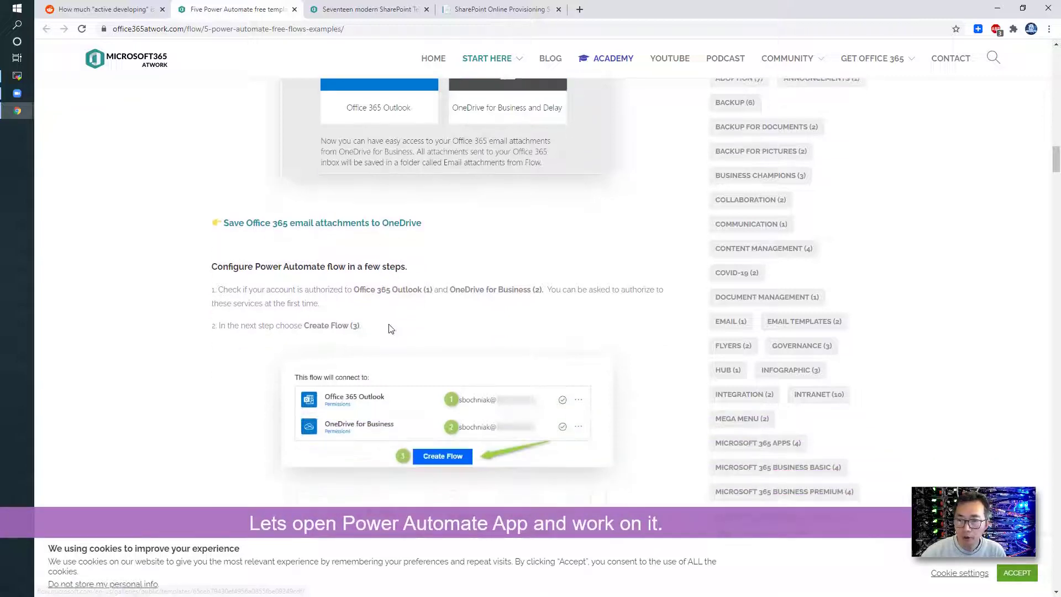
{"action": "scroll", "coordinate": [387, 320], "scroll_direction": "up", "scroll_amount": 7}
Return to the SharePoint home window and bring up the Microsoft 365 app list
{"action": "mouse_move", "coordinate": [17, 112]}
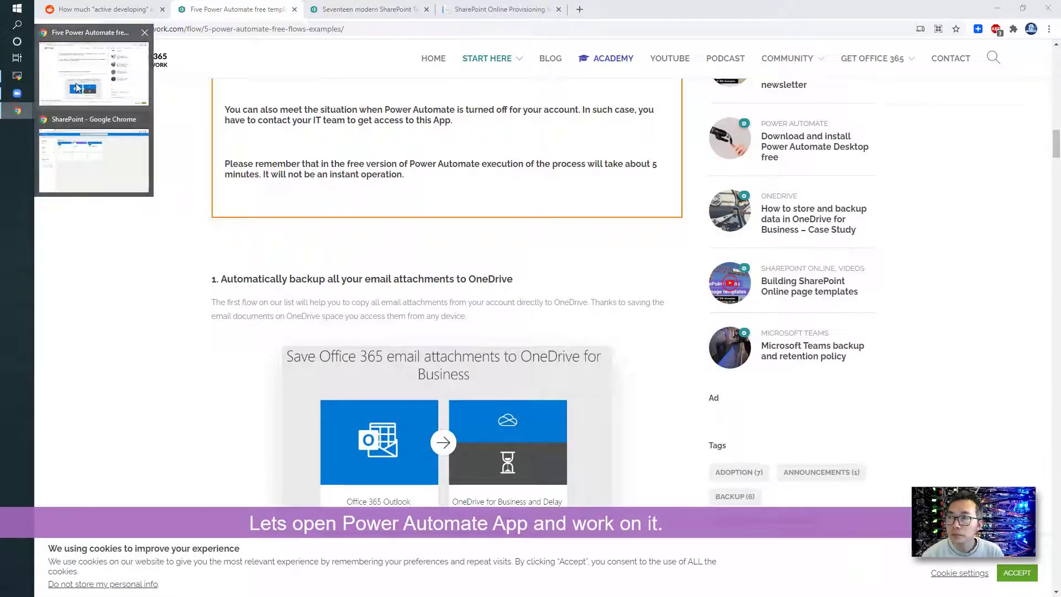
{"action": "left_click", "coordinate": [70, 172]}
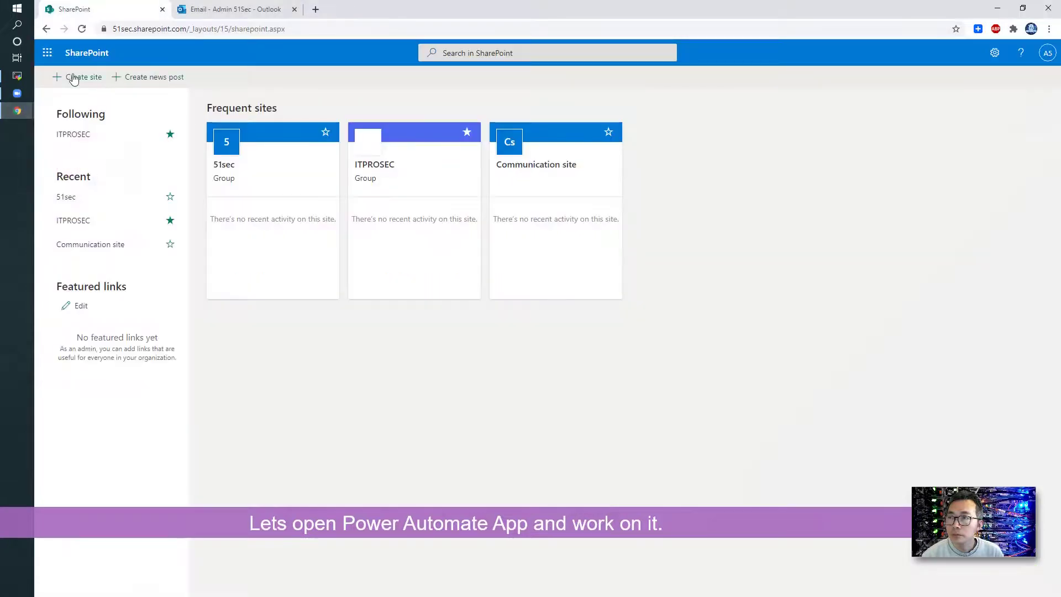
{"action": "left_click", "coordinate": [47, 52]}
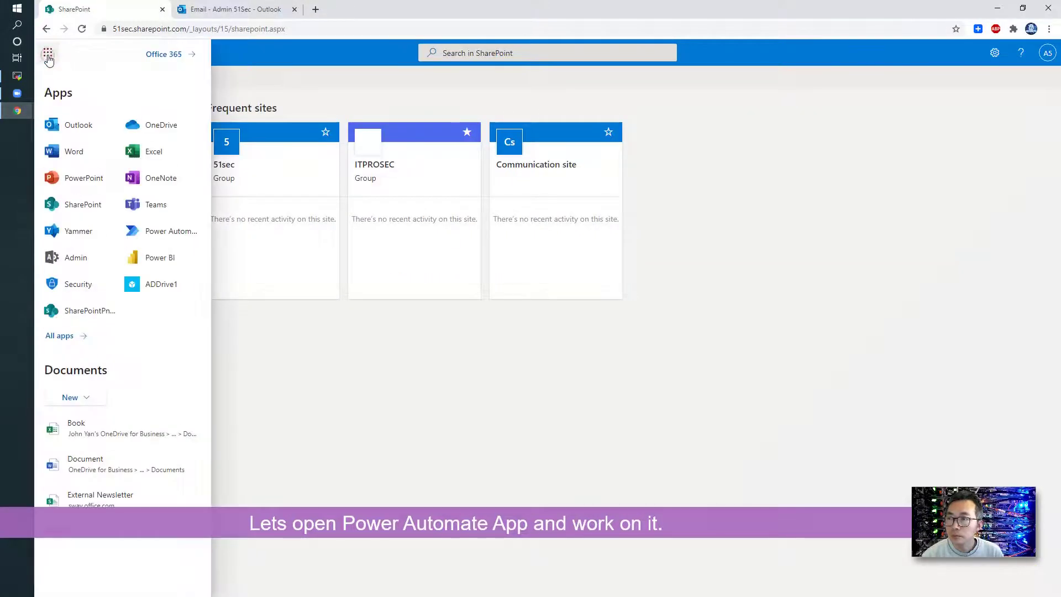
In Power Automate, find the Save Office 365 email attachments to OneDrive for Business template
{"action": "left_click", "coordinate": [183, 231]}
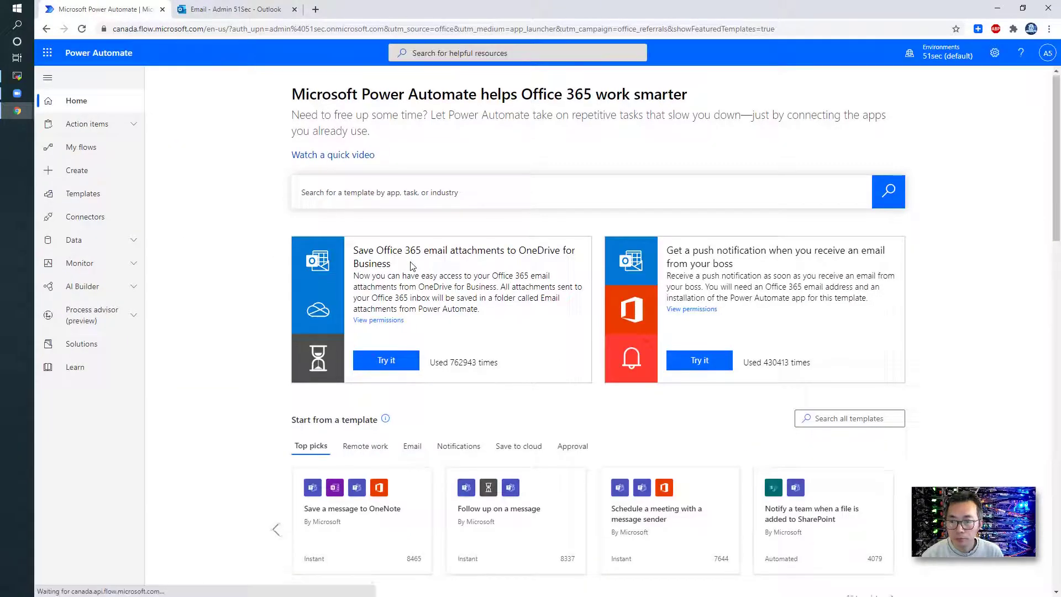
{"action": "scroll", "coordinate": [423, 285], "scroll_direction": "down", "scroll_amount": 4}
{"action": "scroll", "coordinate": [428, 304], "scroll_direction": "down", "scroll_amount": 1}
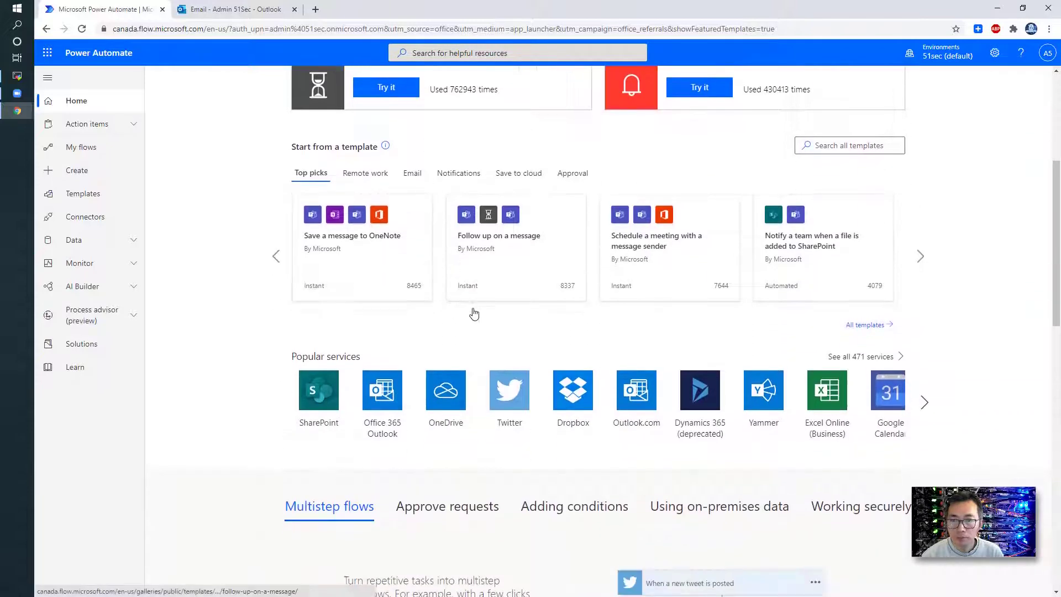
{"action": "left_click", "coordinate": [921, 263]}
{"action": "left_click", "coordinate": [275, 257]}
{"action": "scroll", "coordinate": [273, 261], "scroll_direction": "up", "scroll_amount": 2}
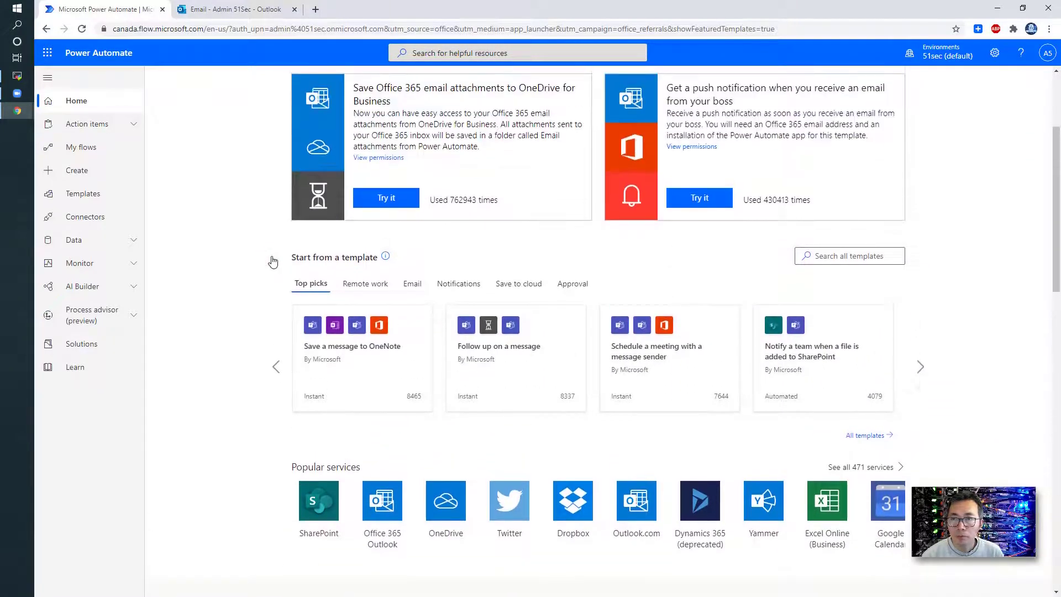
{"action": "scroll", "coordinate": [272, 261], "scroll_direction": "up", "scroll_amount": 1}
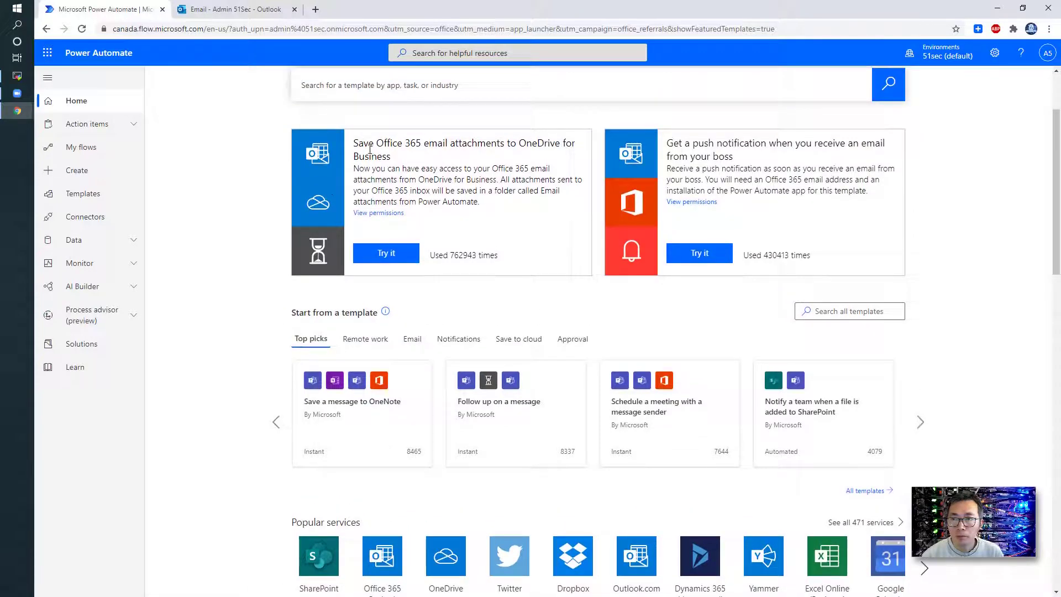
{"action": "left_click_drag", "start_coordinate": [381, 148], "coordinate": [465, 167]}
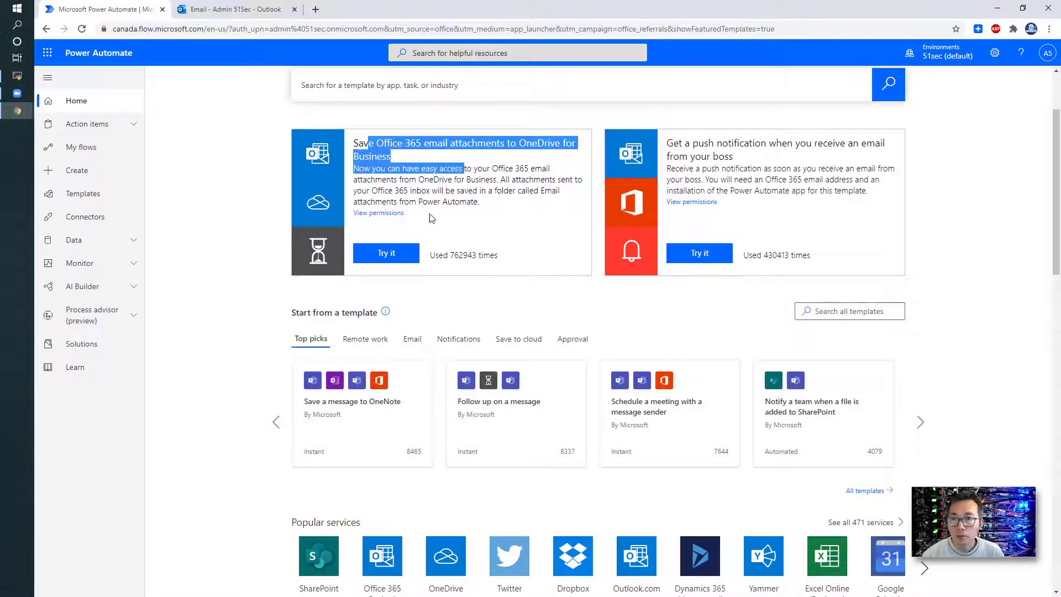
{"action": "left_click", "coordinate": [431, 219]}
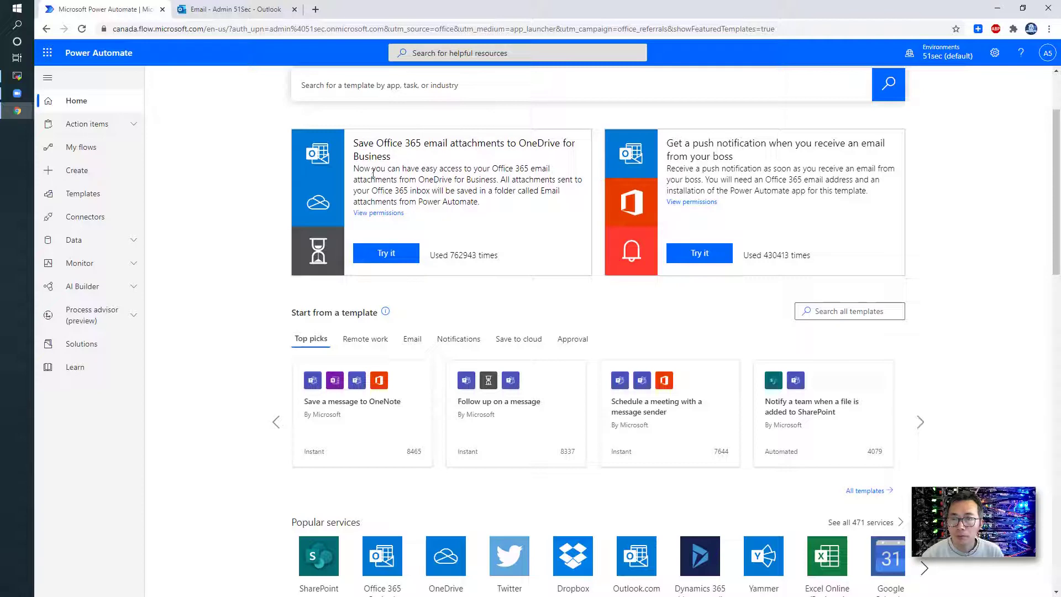
Save that template as a new flow, view its run, and return to Power Automate home
{"action": "left_click", "coordinate": [387, 252]}
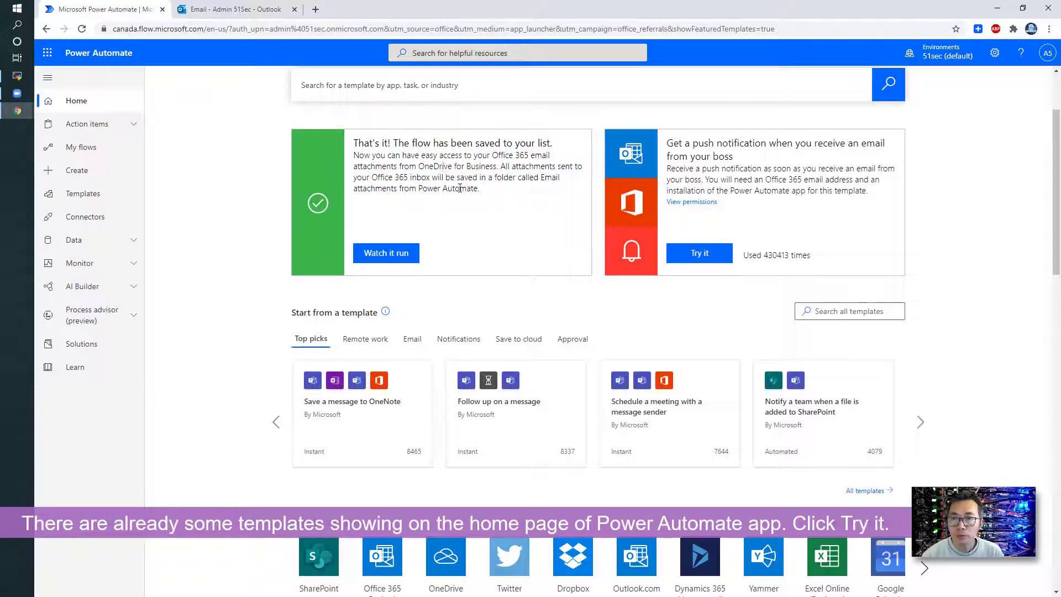
{"action": "left_click", "coordinate": [392, 256]}
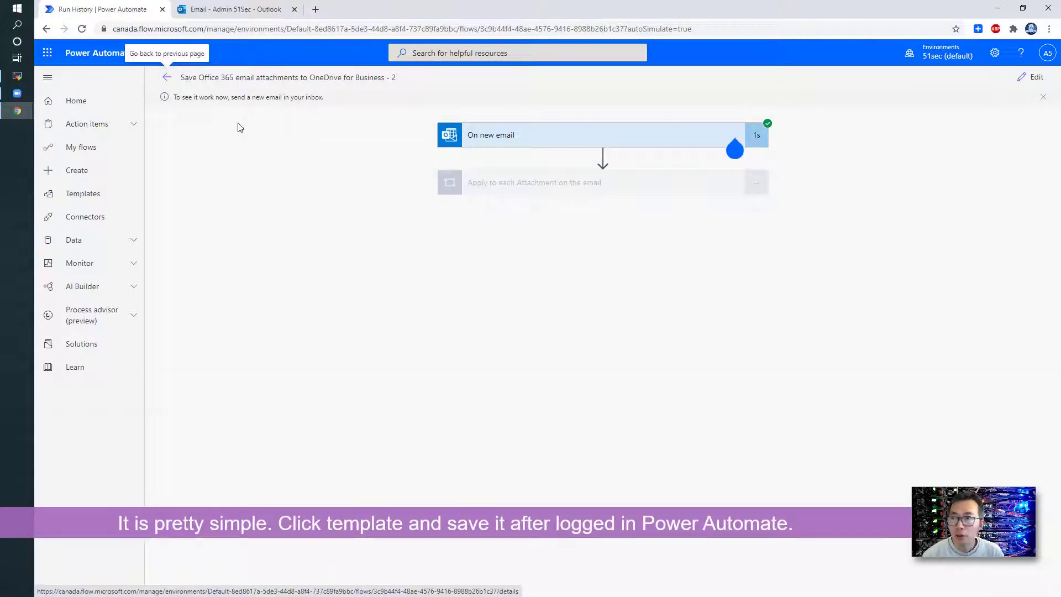
{"action": "left_click", "coordinate": [107, 100]}
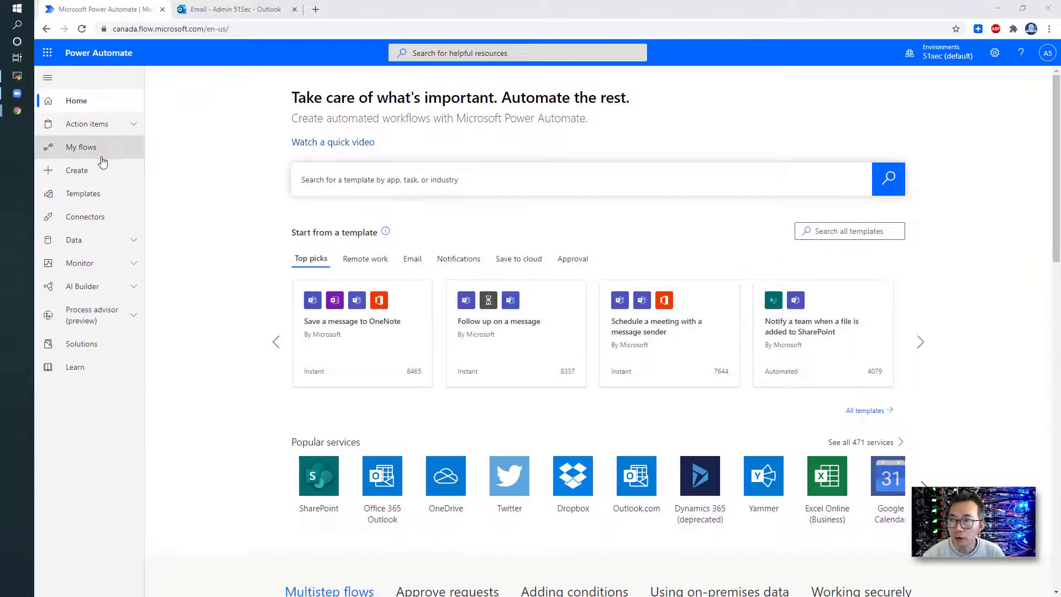
Check My flows, then create the Save a message to OneNote flow from its template with the listed connections
{"action": "left_click", "coordinate": [126, 161]}
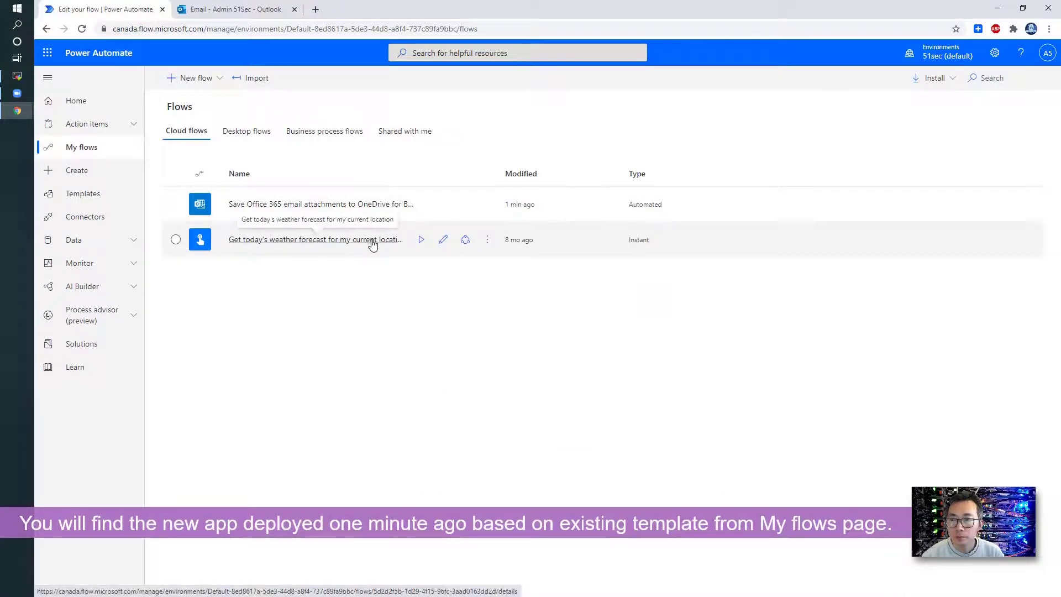
{"action": "left_click", "coordinate": [75, 101]}
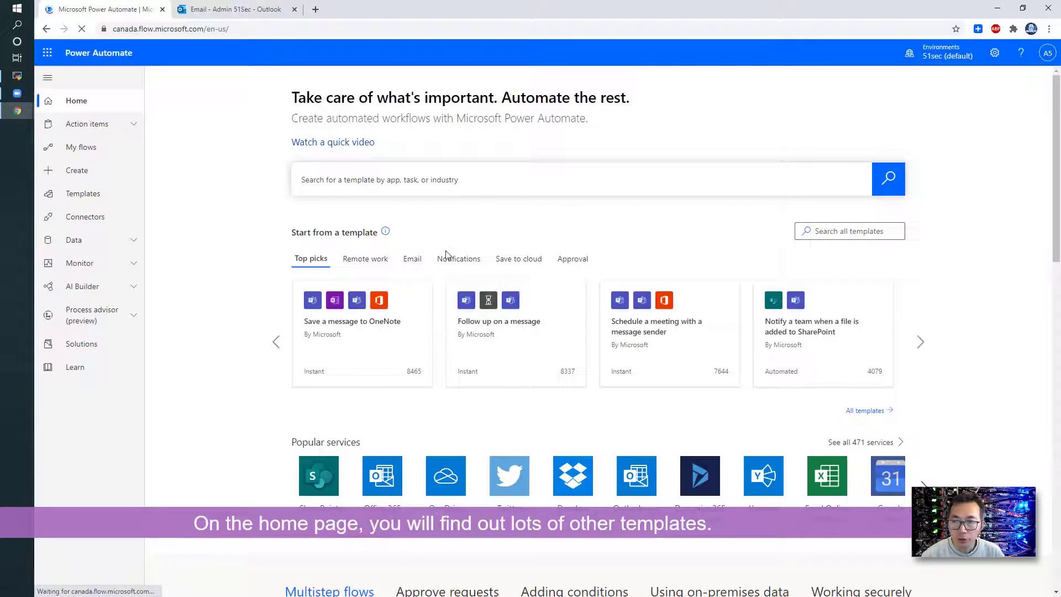
{"action": "left_click", "coordinate": [365, 334]}
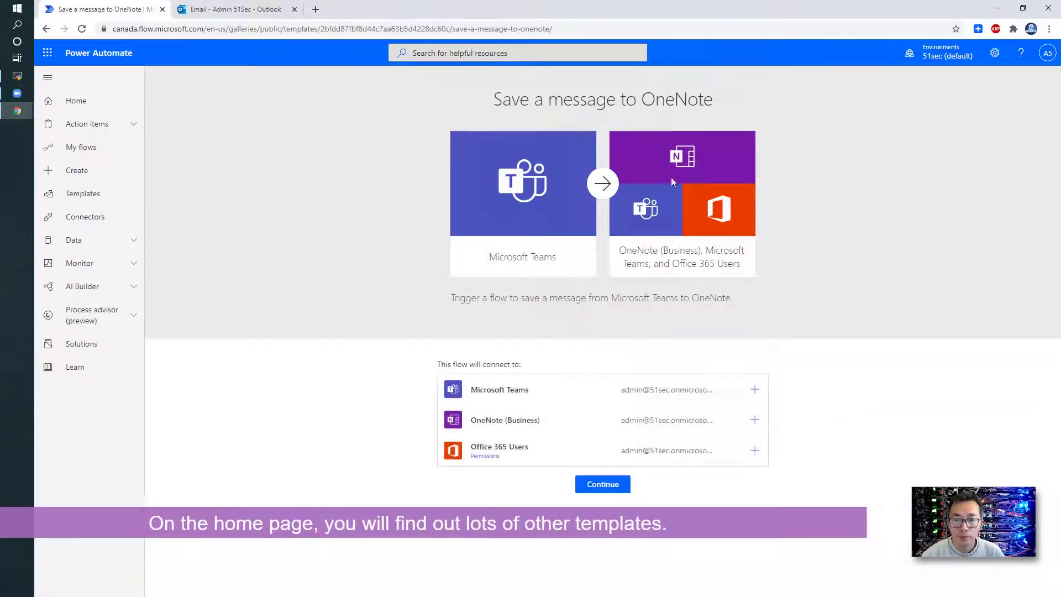
{"action": "left_click", "coordinate": [612, 485]}
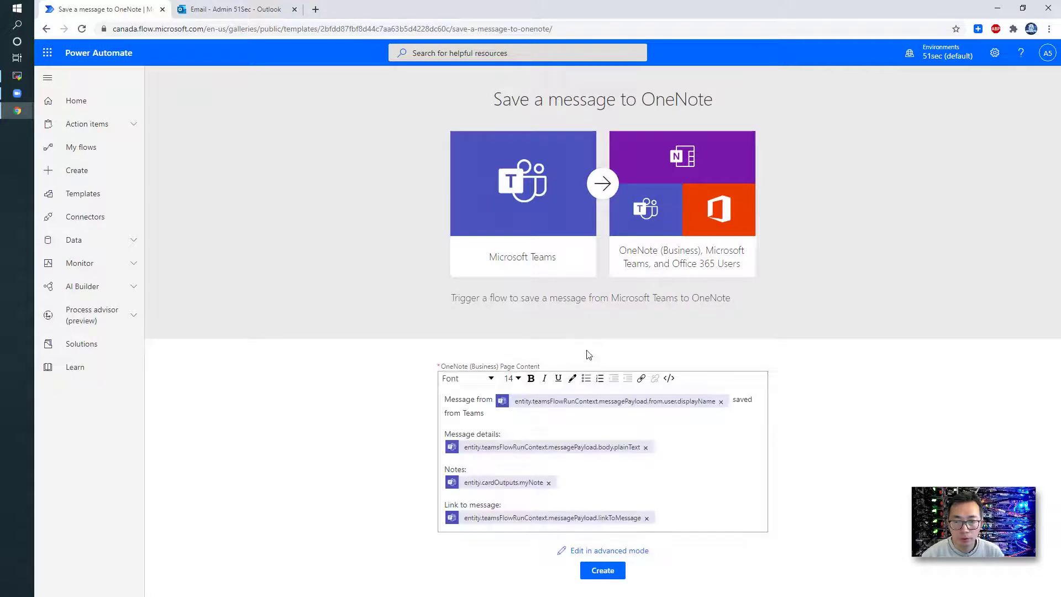
{"action": "left_click", "coordinate": [619, 564]}
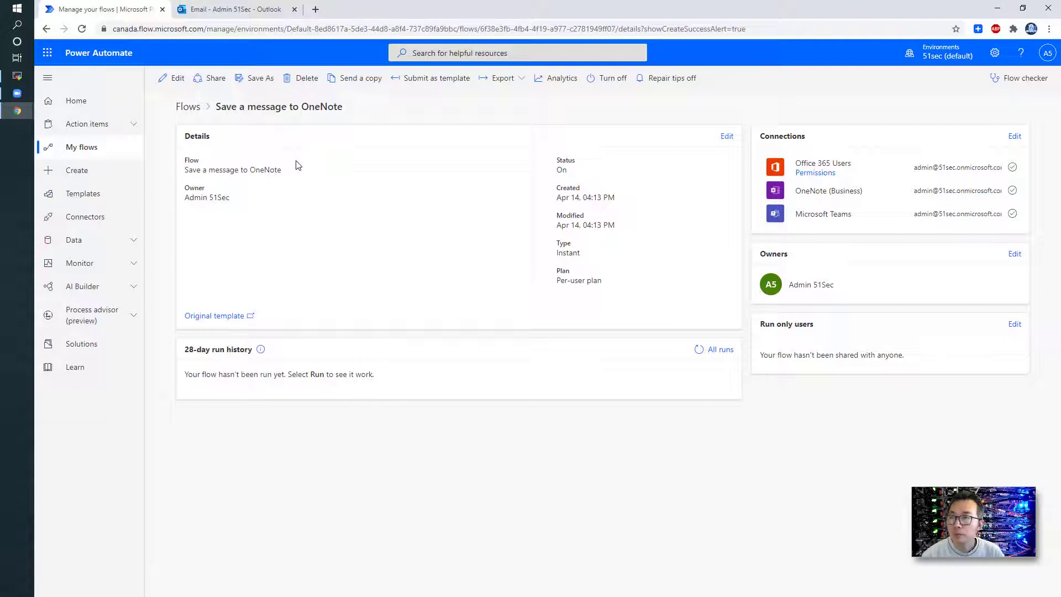
Show My flows with its three cloud flows, after noting the Reddit reply's Power Apps step
{"action": "left_click", "coordinate": [90, 151]}
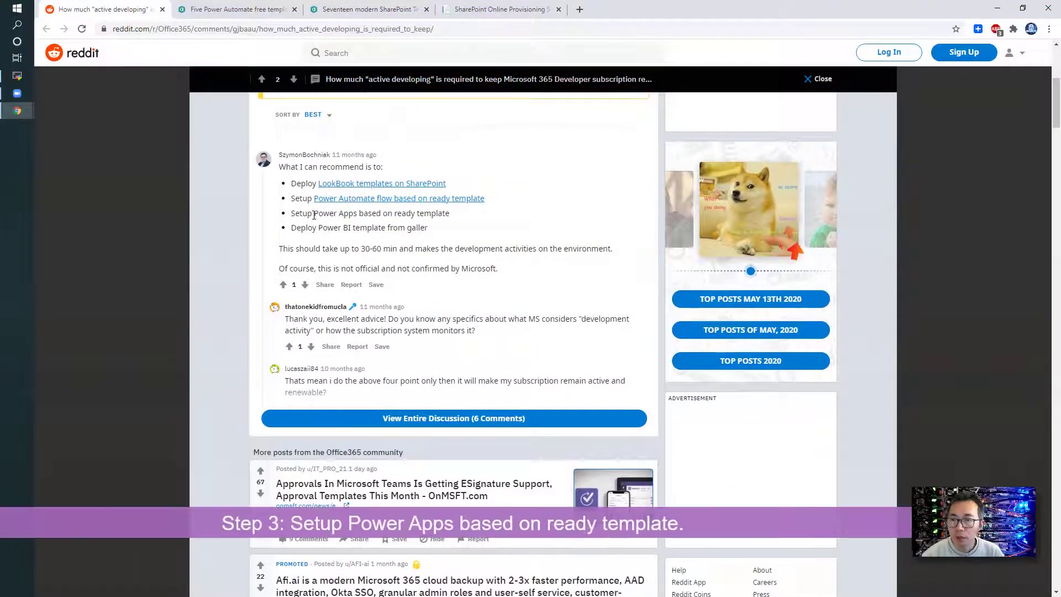
{"action": "left_click_drag", "start_coordinate": [313, 214], "coordinate": [452, 218]}
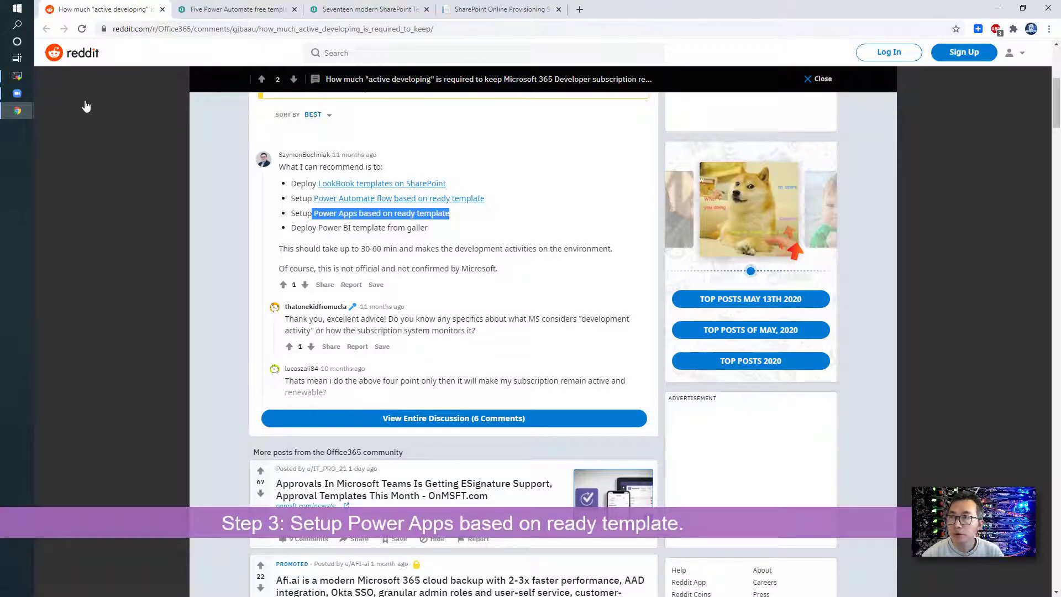
{"action": "mouse_move", "coordinate": [17, 111]}
{"action": "left_click", "coordinate": [127, 182]}
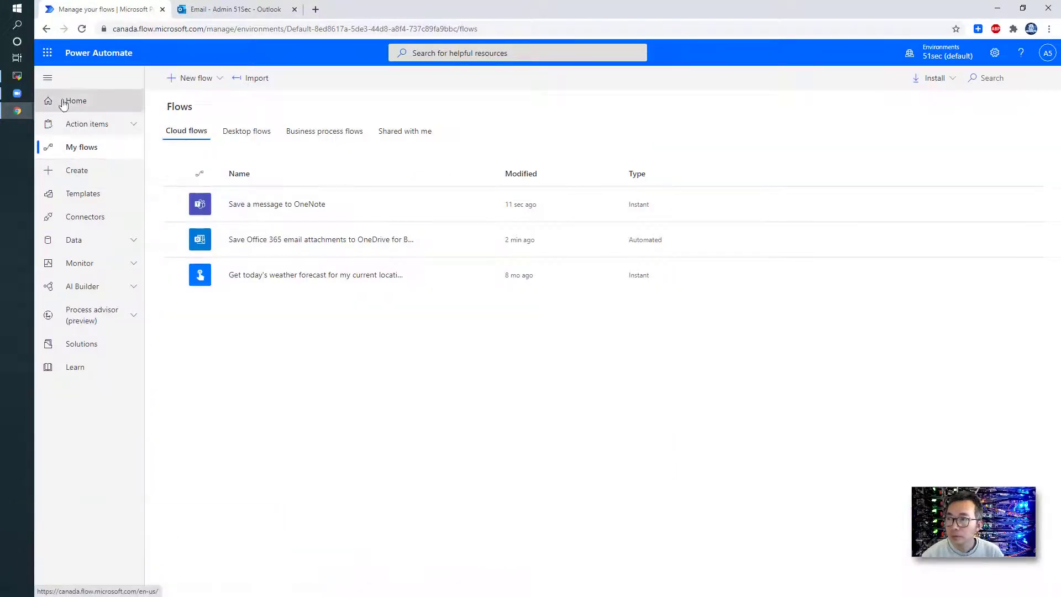
Launch Power Apps from the All apps list in the Microsoft 365 app launcher
{"action": "left_click", "coordinate": [48, 53]}
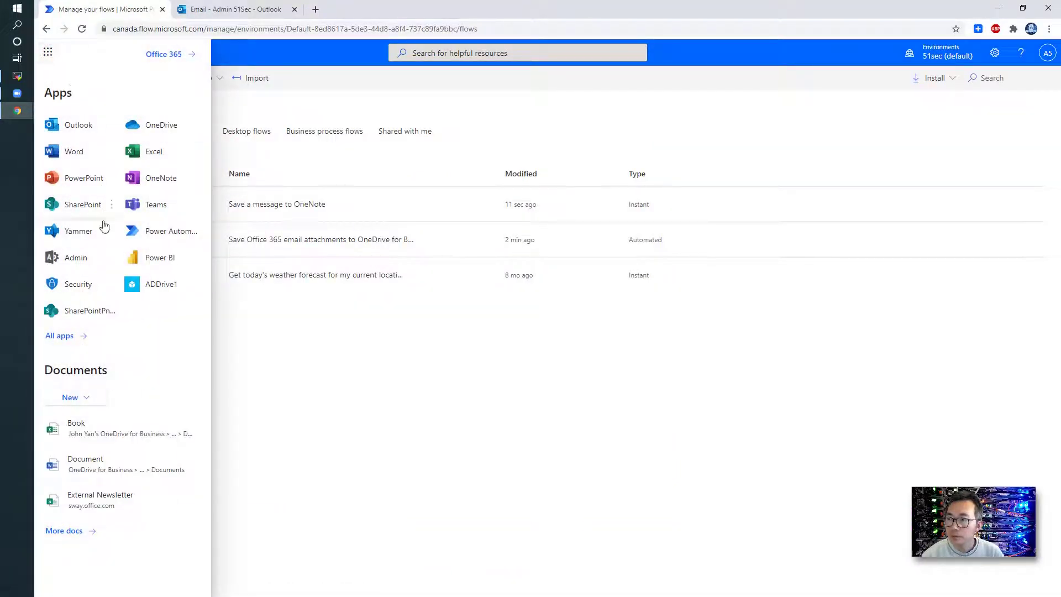
{"action": "left_click", "coordinate": [61, 335]}
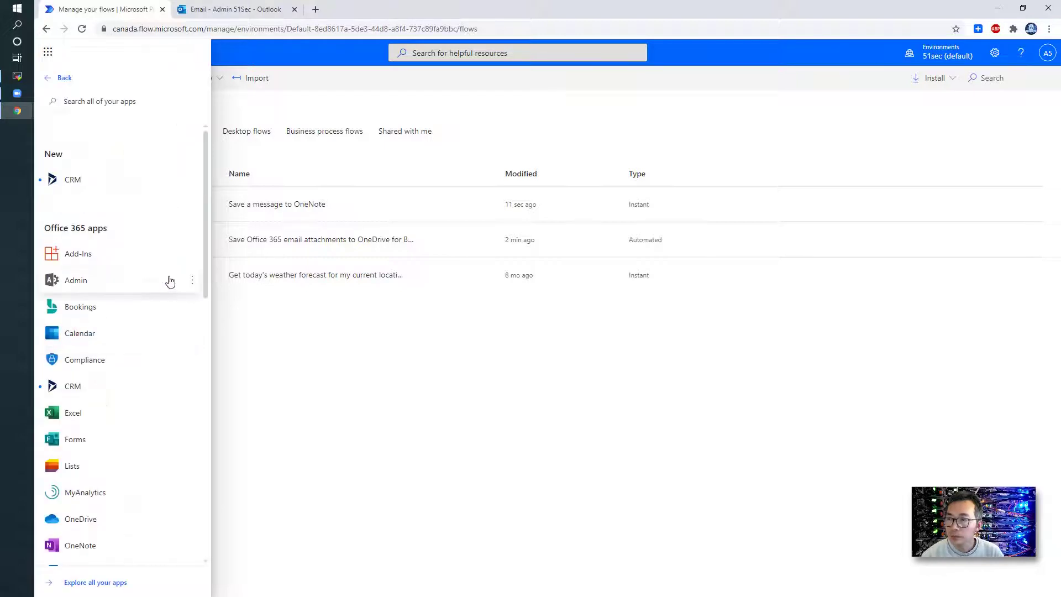
{"action": "scroll", "coordinate": [169, 316], "scroll_direction": "down", "scroll_amount": 4}
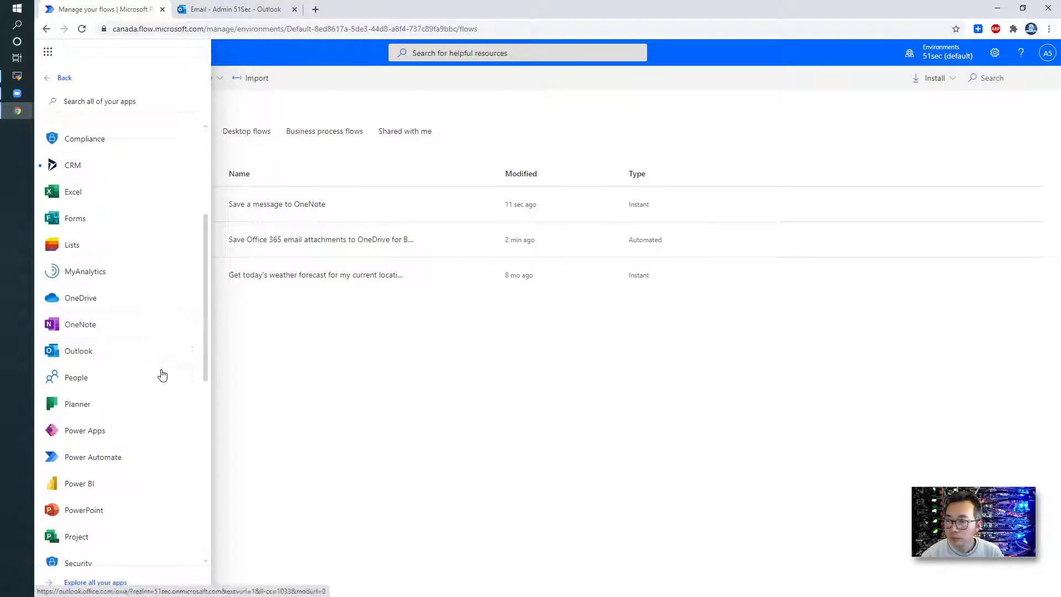
{"action": "left_click", "coordinate": [130, 431]}
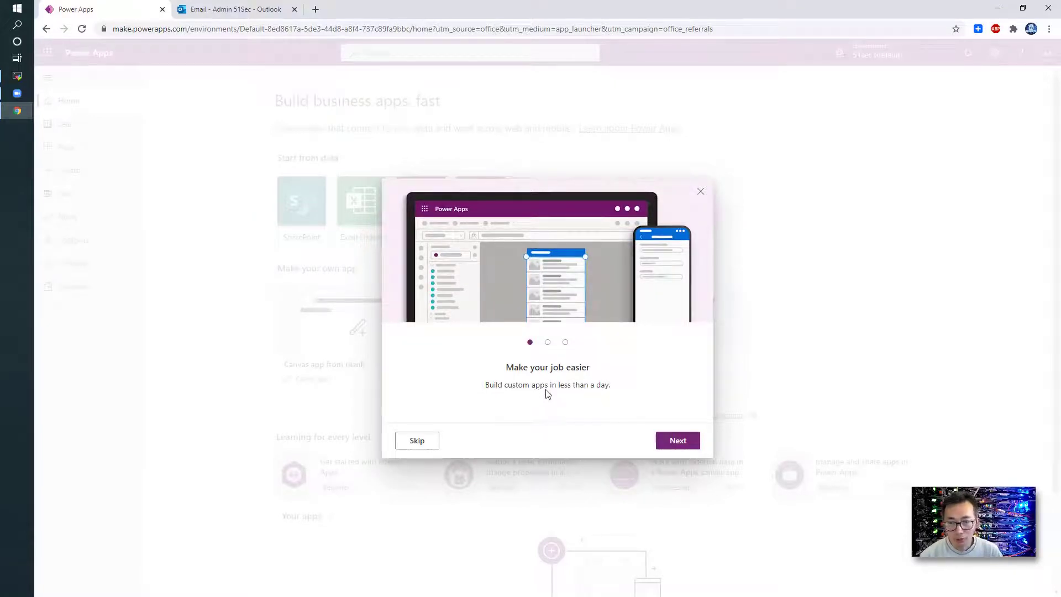
Finish the Power Apps welcome slides and tour tip, then scroll to the empty Your apps section
{"action": "left_click", "coordinate": [670, 439]}
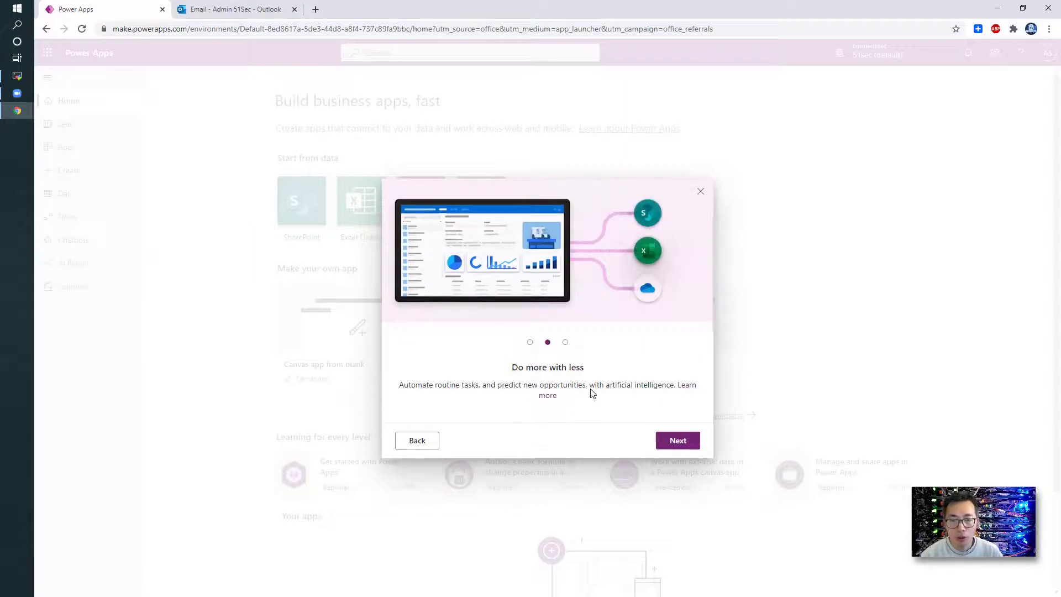
{"action": "left_click", "coordinate": [676, 439]}
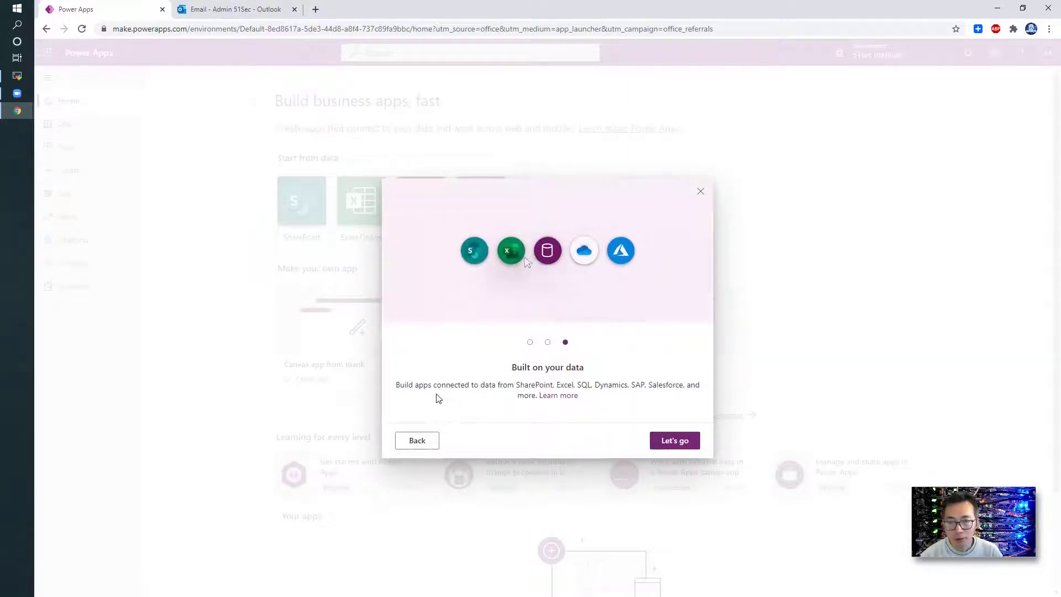
{"action": "left_click", "coordinate": [665, 439]}
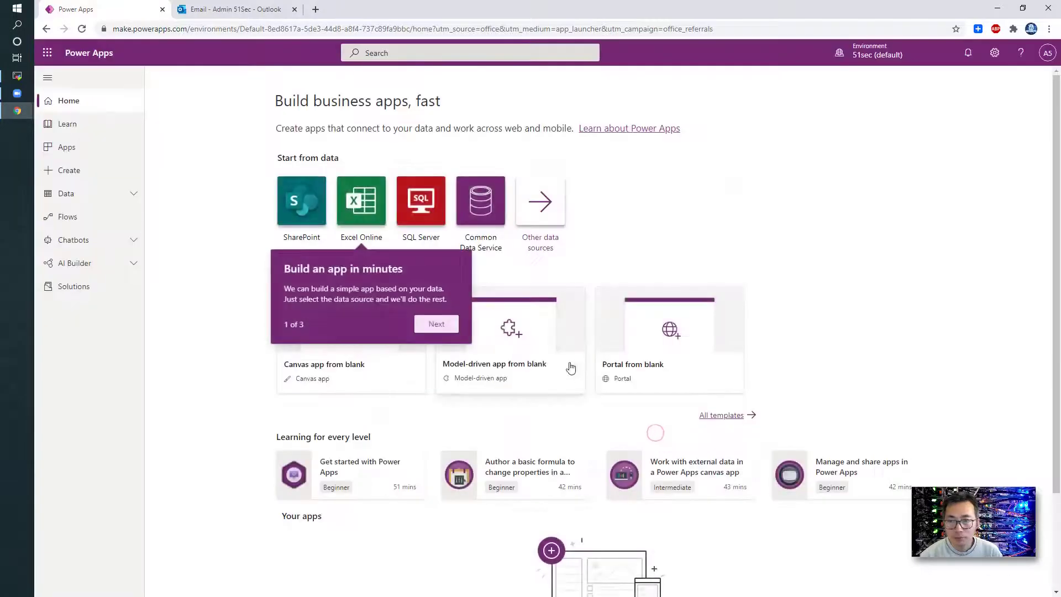
{"action": "left_click", "coordinate": [437, 324]}
{"action": "scroll", "coordinate": [367, 309], "scroll_direction": "down", "scroll_amount": 2}
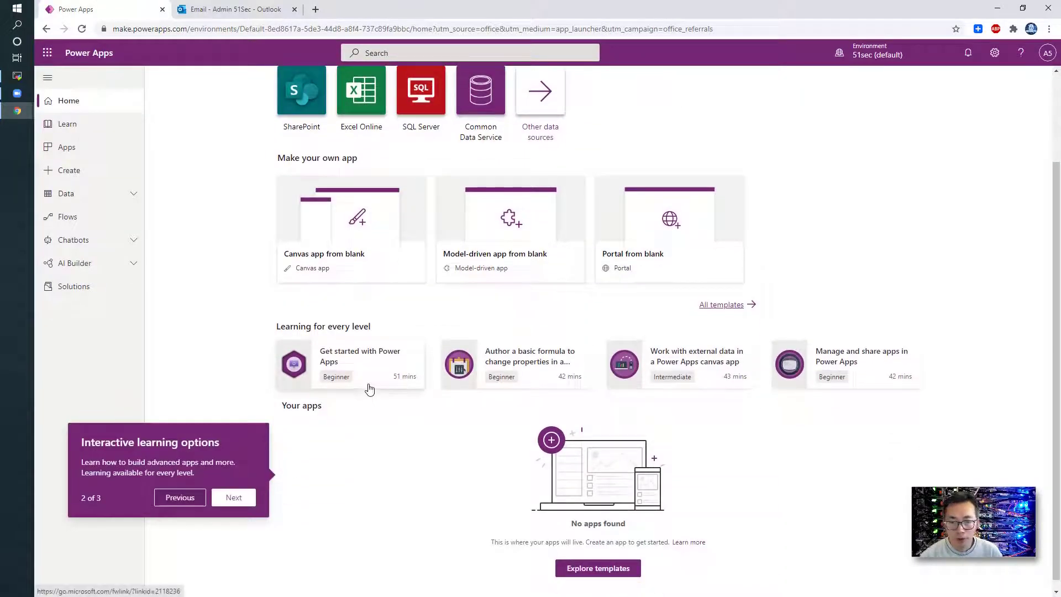
{"action": "scroll", "coordinate": [369, 388], "scroll_direction": "down", "scroll_amount": 1}
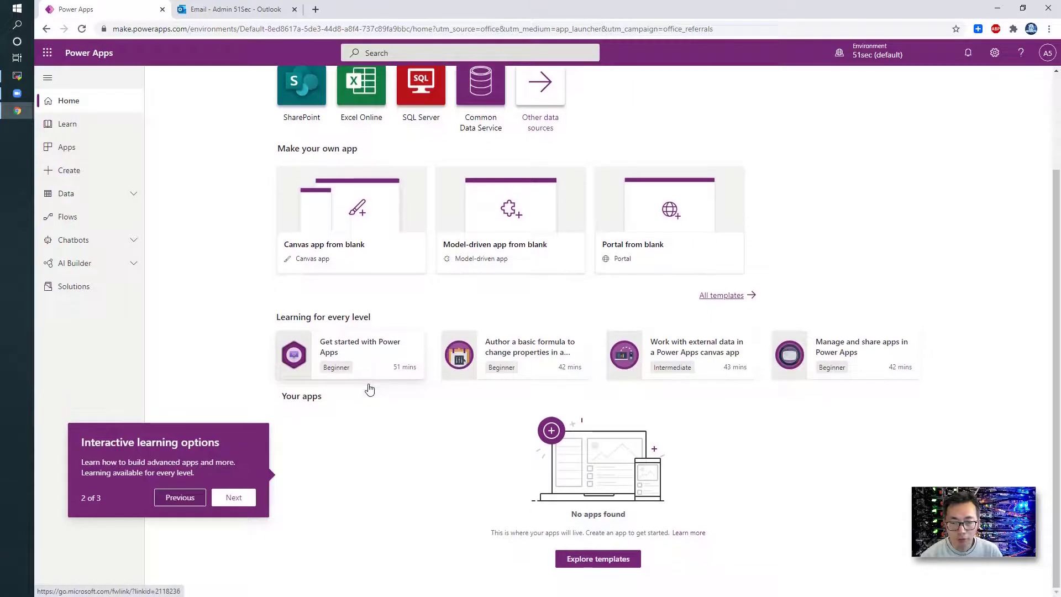
Create a Tablet app named Inventory Management_2015 from the Inventory Management template
{"action": "left_click", "coordinate": [586, 558]}
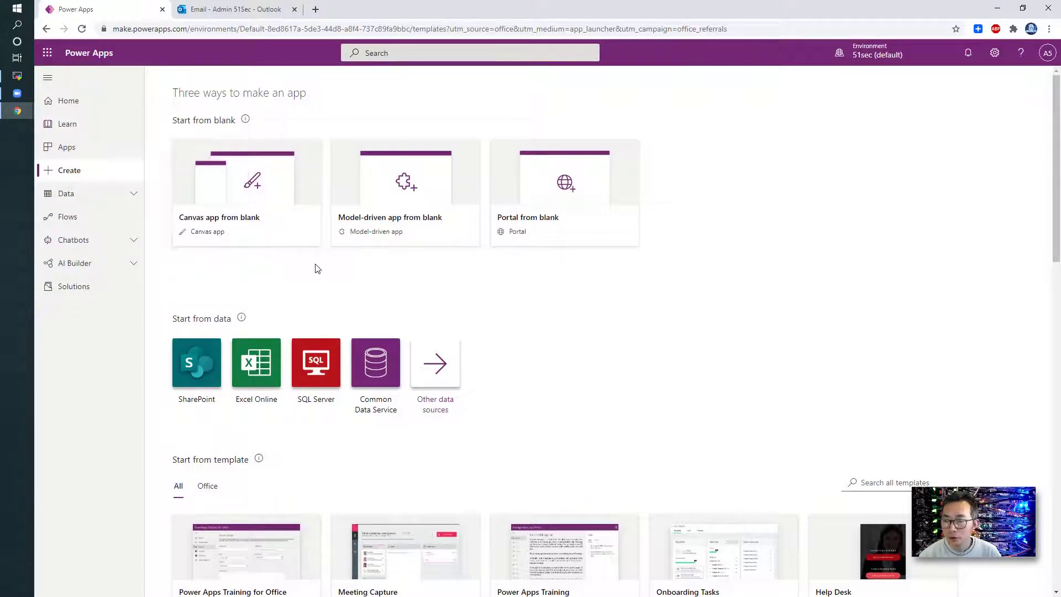
{"action": "scroll", "coordinate": [317, 268], "scroll_direction": "down", "scroll_amount": 5}
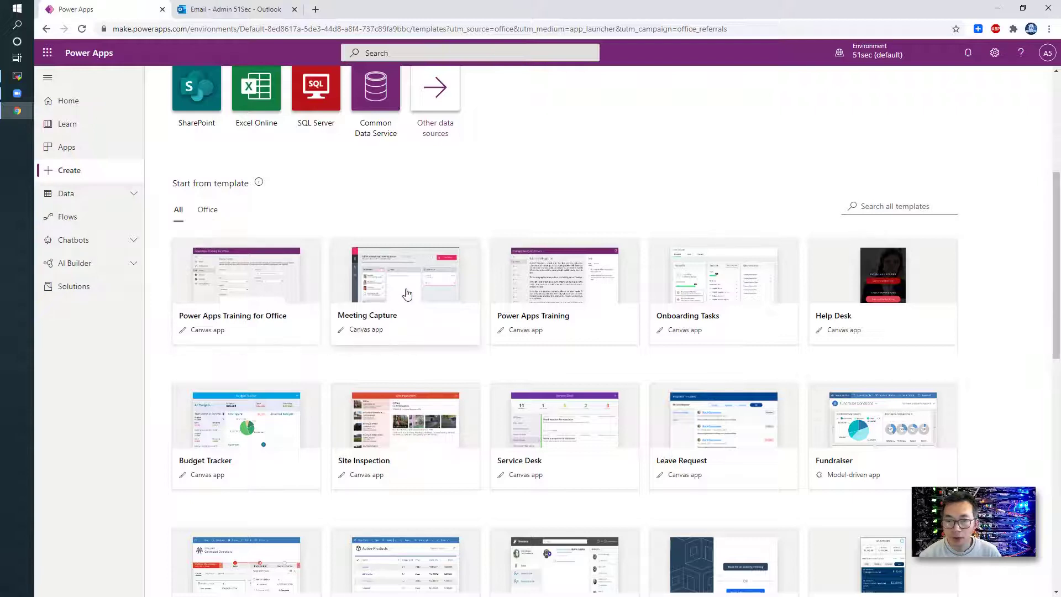
{"action": "scroll", "coordinate": [407, 294], "scroll_direction": "down", "scroll_amount": 10}
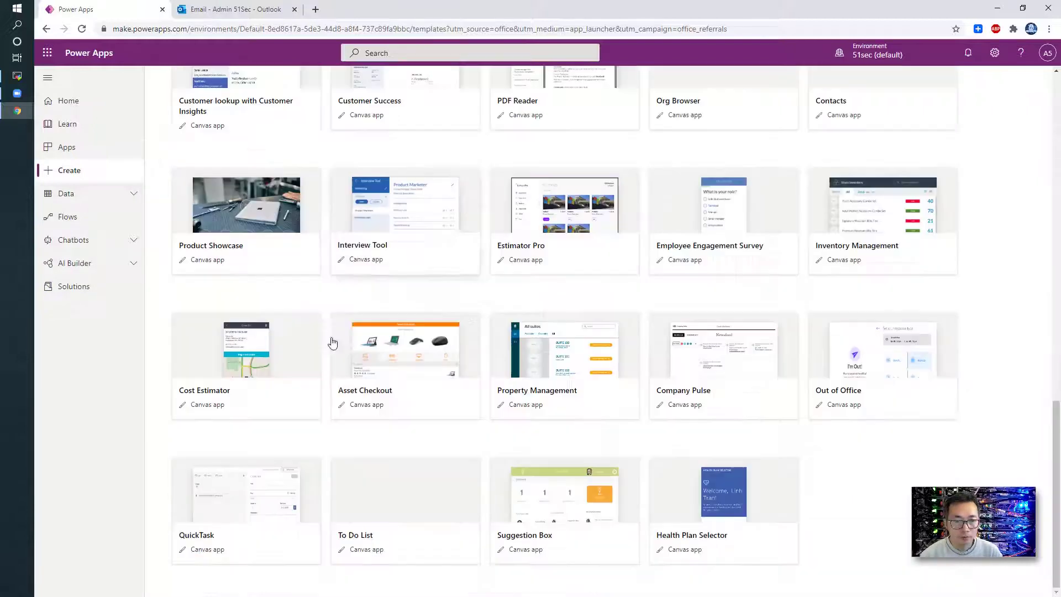
{"action": "left_click", "coordinate": [861, 228]}
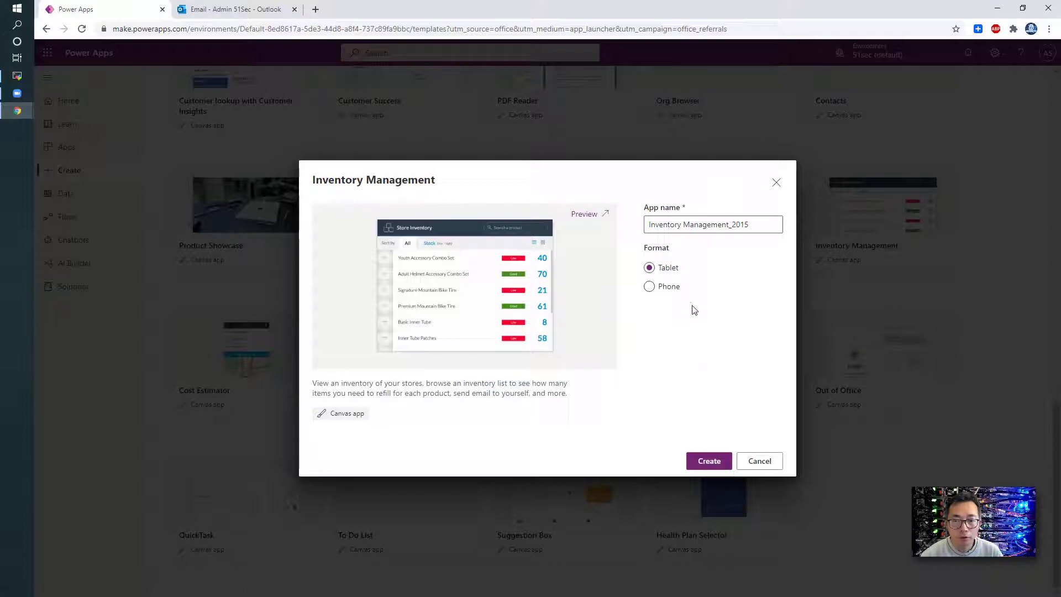
{"action": "left_click", "coordinate": [710, 464]}
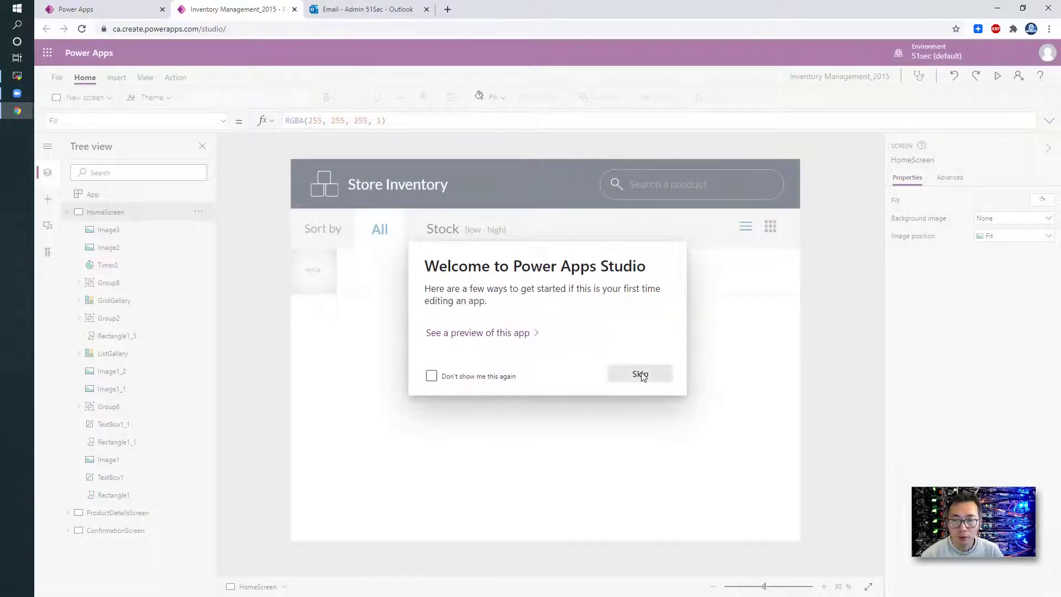
Dismiss the studio welcome notices and Save as Inventory Management_2015 to The cloud, skipping the local download
{"action": "left_click", "coordinate": [641, 376]}
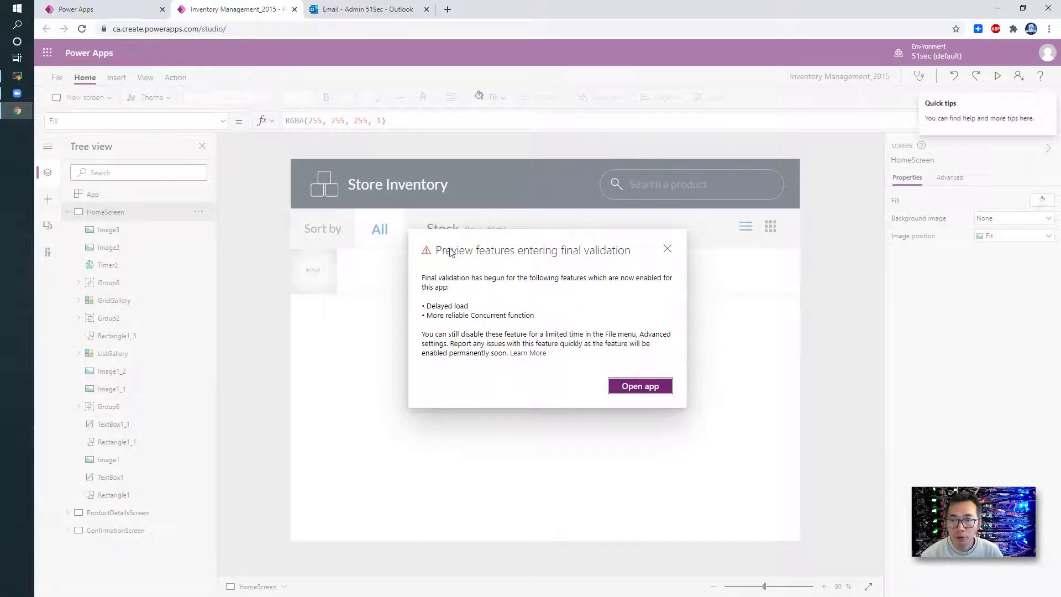
{"action": "left_click", "coordinate": [644, 386]}
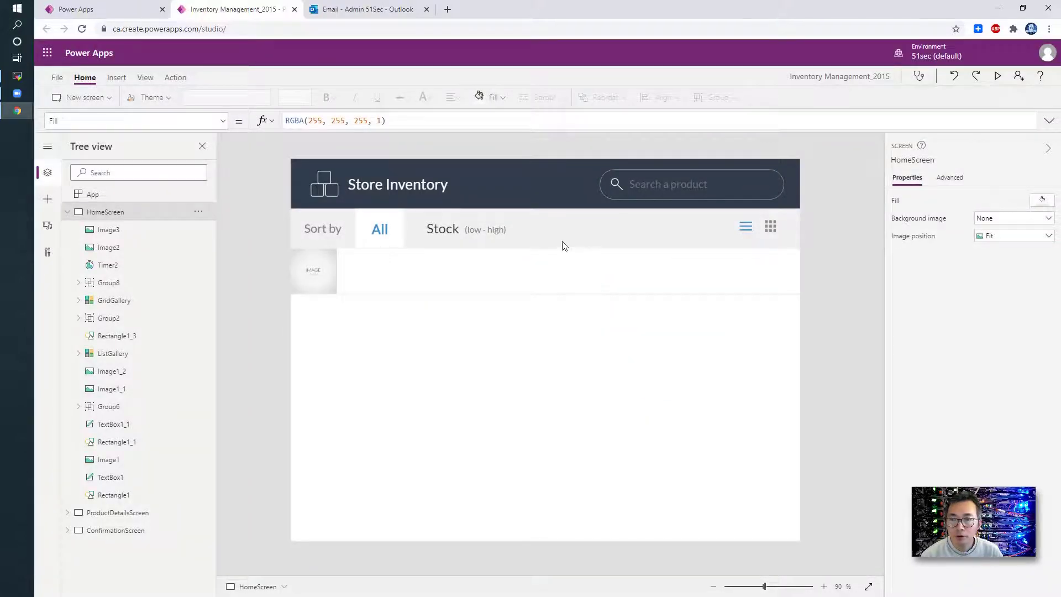
{"action": "left_click", "coordinate": [57, 77]}
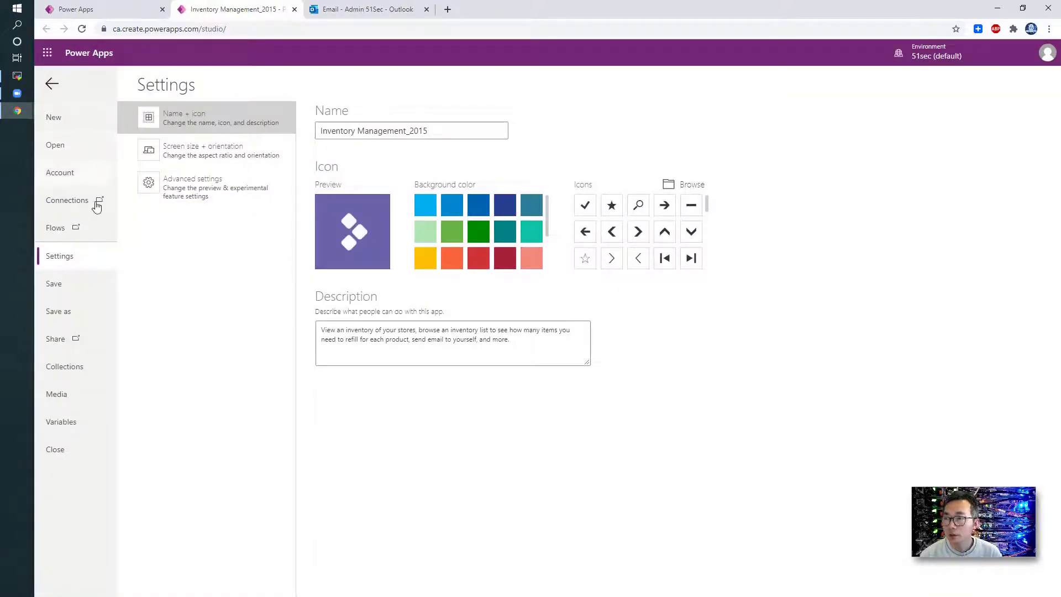
{"action": "left_click", "coordinate": [82, 307]}
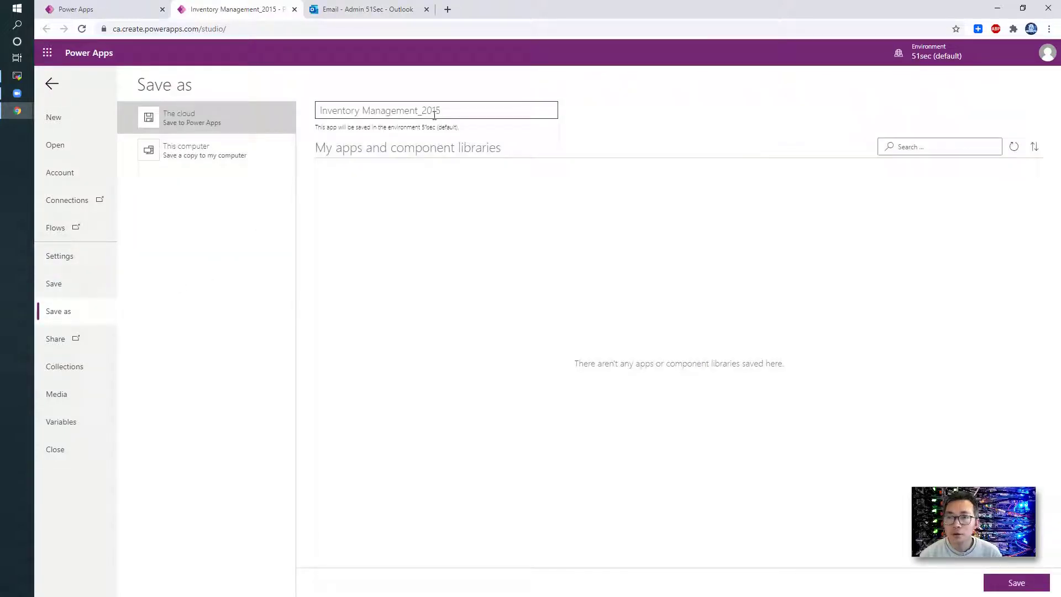
{"action": "left_click", "coordinate": [255, 161]}
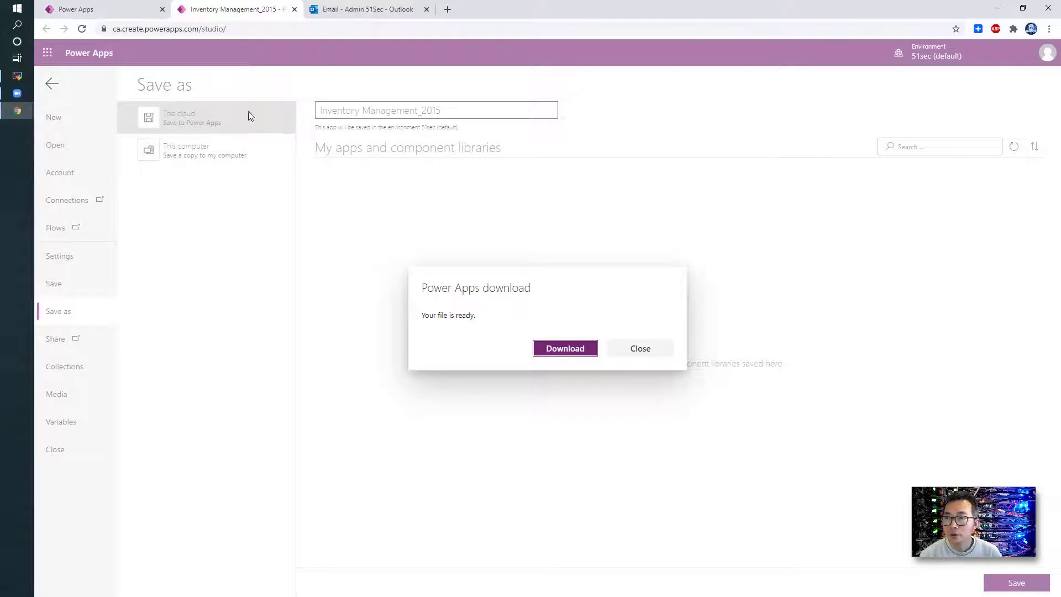
{"action": "left_click", "coordinate": [640, 349]}
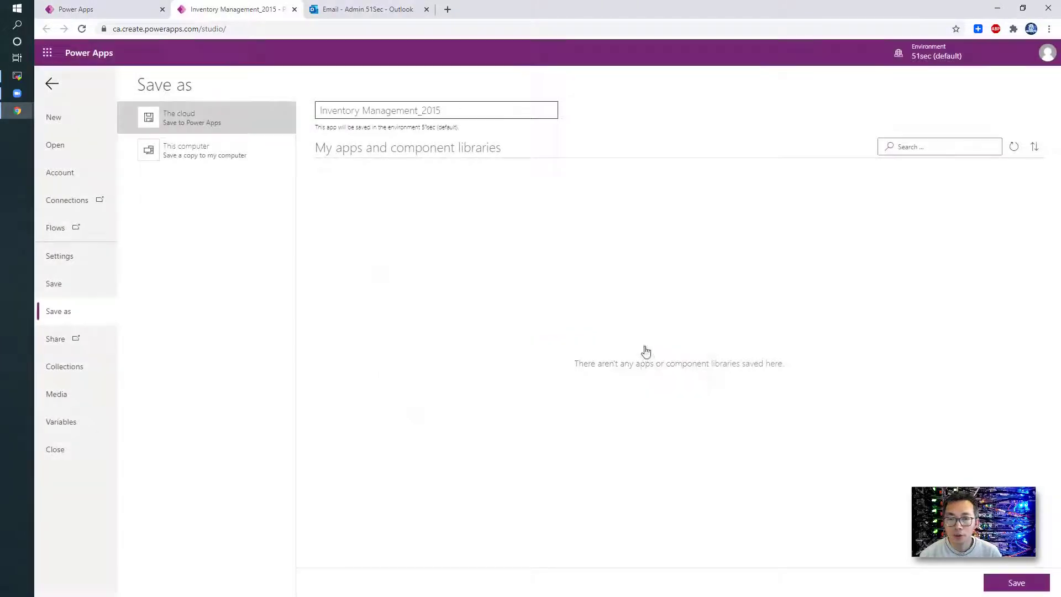
{"action": "left_click", "coordinate": [236, 134]}
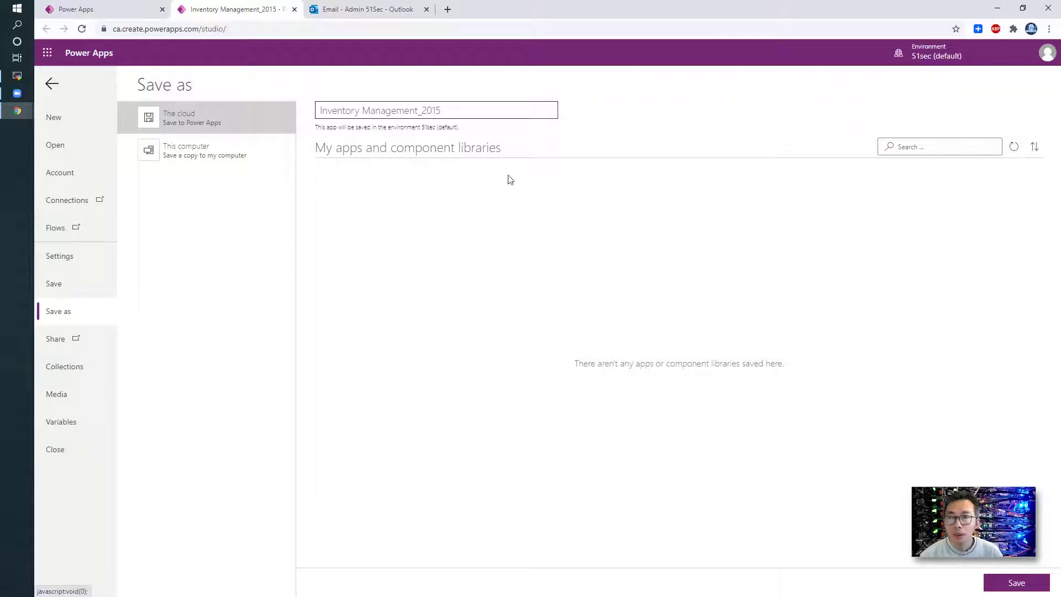
{"action": "left_click", "coordinate": [1013, 583]}
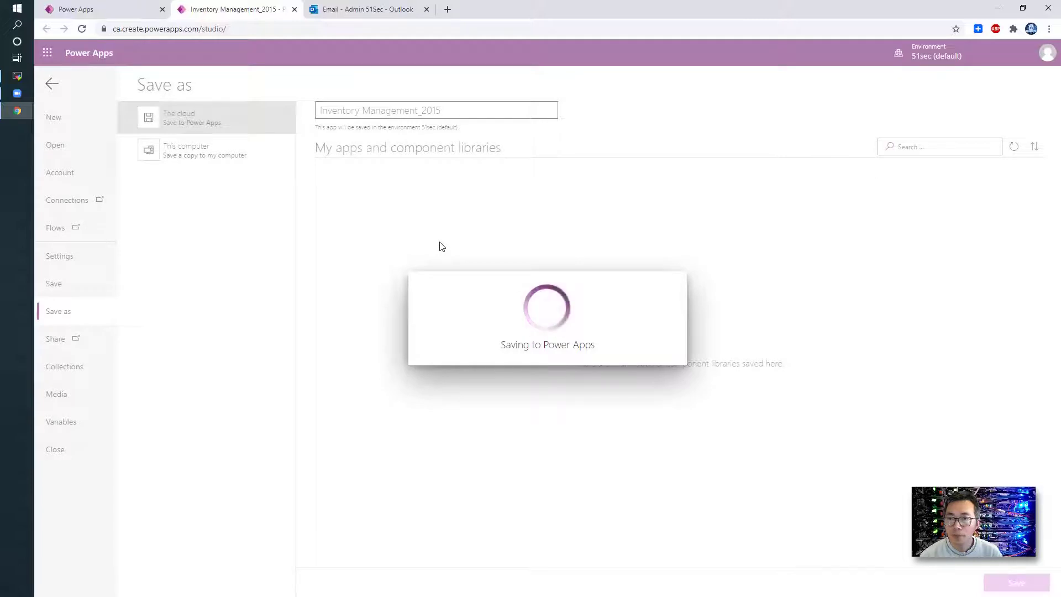
Review who the app is already shared with on its sharing page
{"action": "left_click", "coordinate": [193, 201]}
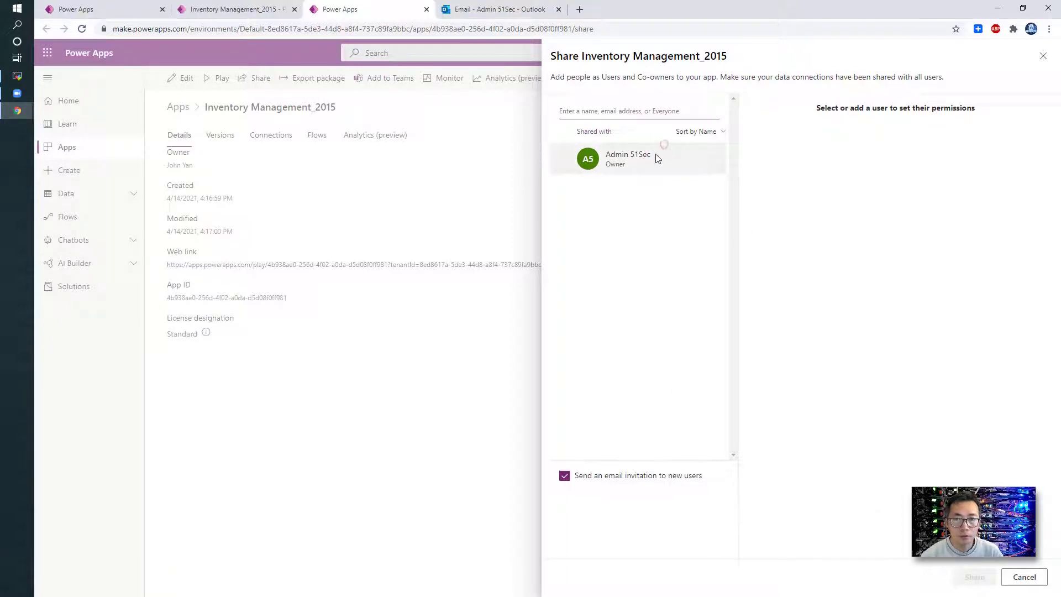
{"action": "left_click", "coordinate": [656, 154]}
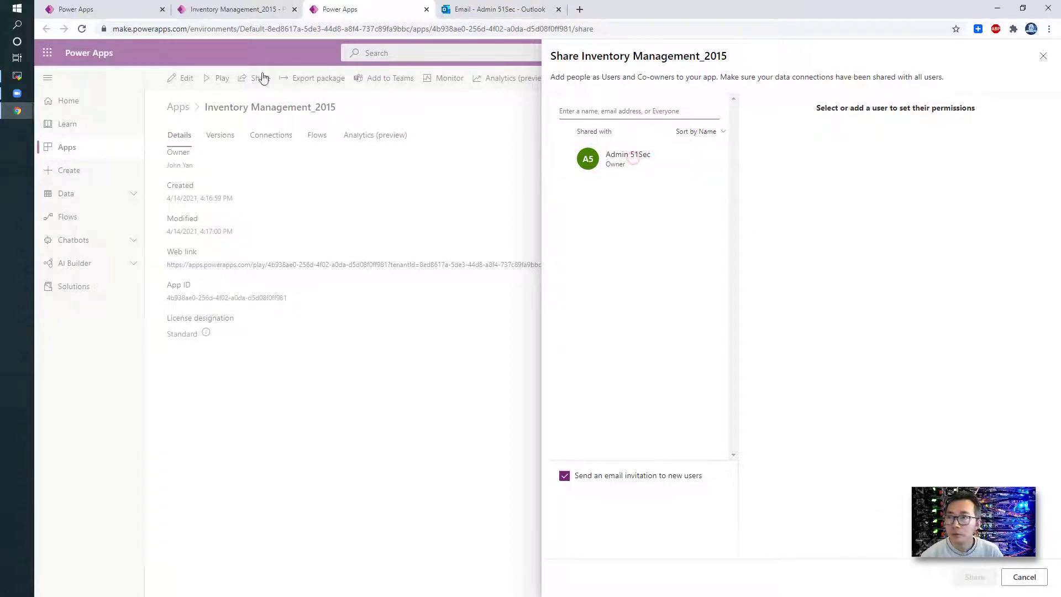
{"action": "left_click", "coordinate": [82, 108]}
Play Inventory Management_2015 from Apps and sort its products by Stock (low - high)
{"action": "left_click", "coordinate": [81, 147]}
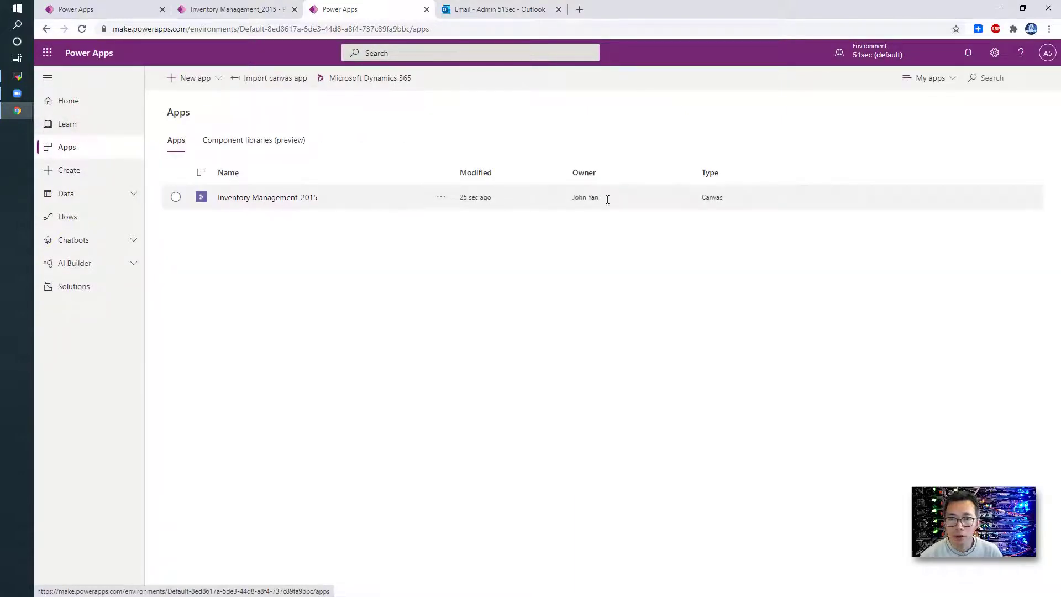
{"action": "left_click", "coordinate": [227, 202]}
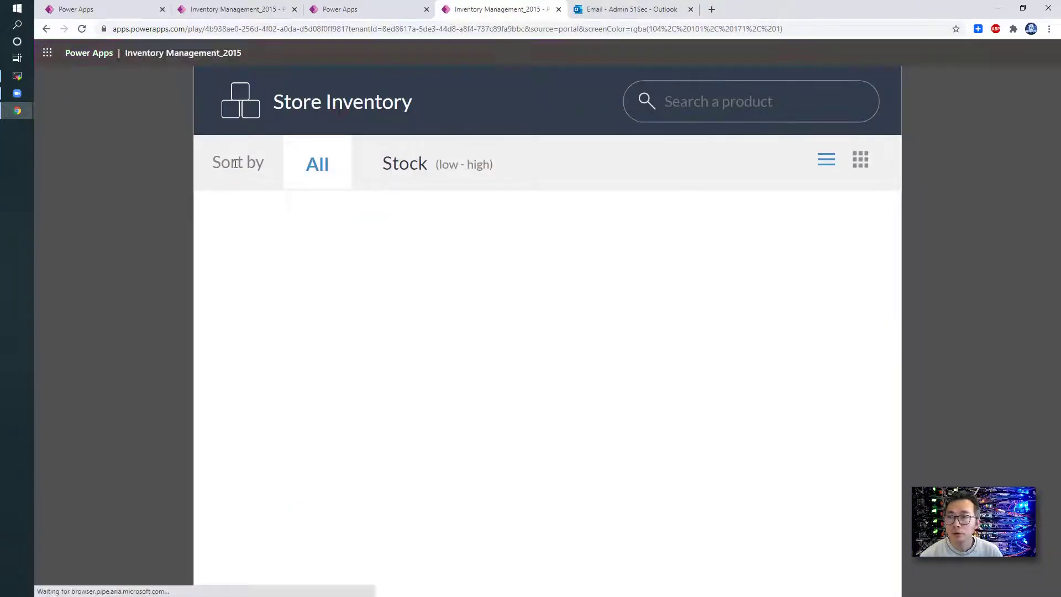
{"action": "left_click", "coordinate": [421, 163]}
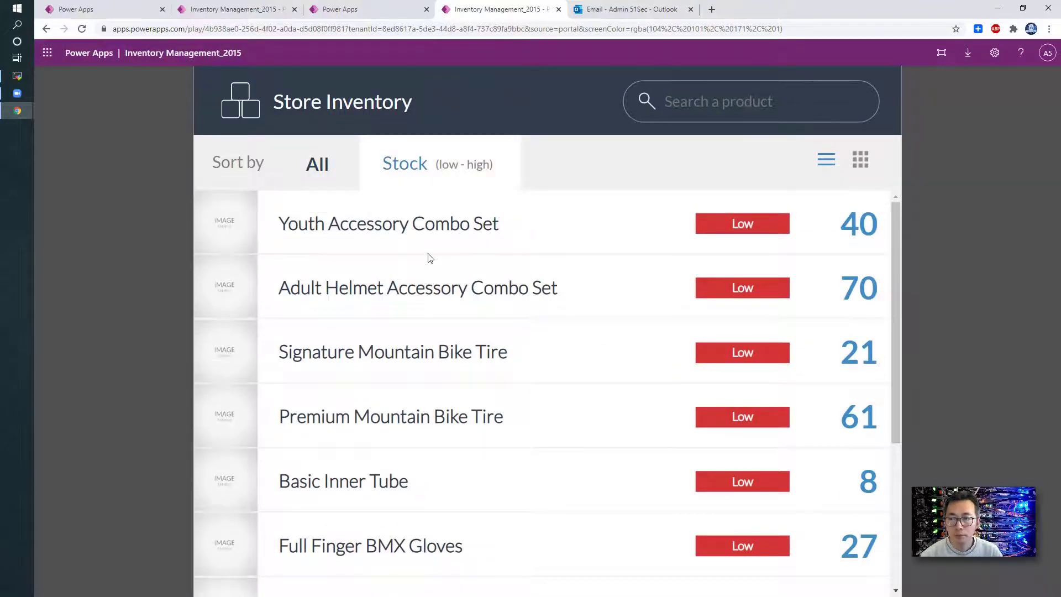
{"action": "scroll", "coordinate": [428, 257], "scroll_direction": "down", "scroll_amount": 5}
{"action": "scroll", "coordinate": [426, 256], "scroll_direction": "up", "scroll_amount": 5}
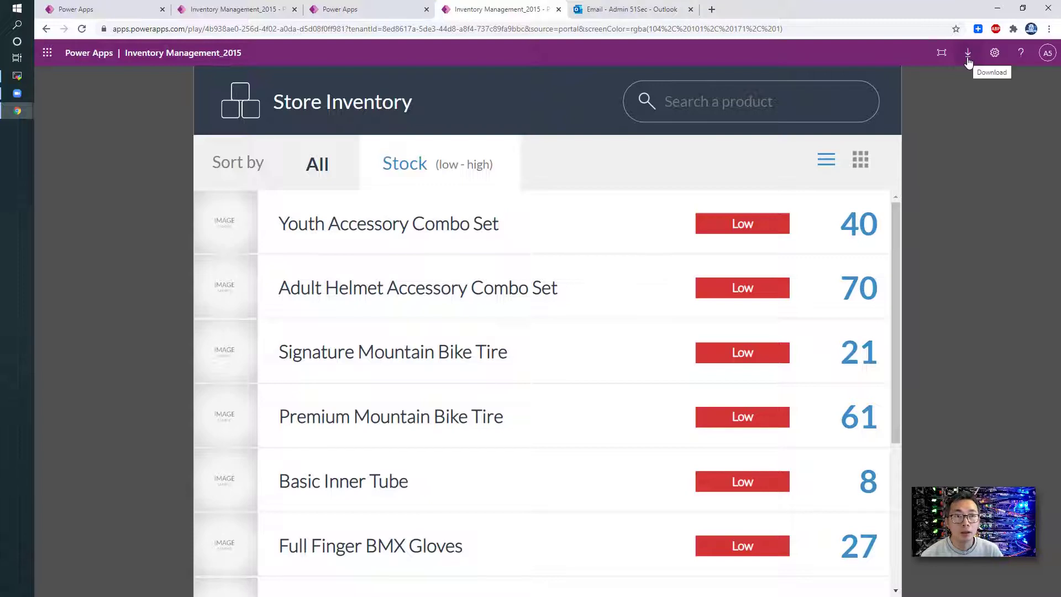
{"action": "left_click", "coordinate": [994, 54]}
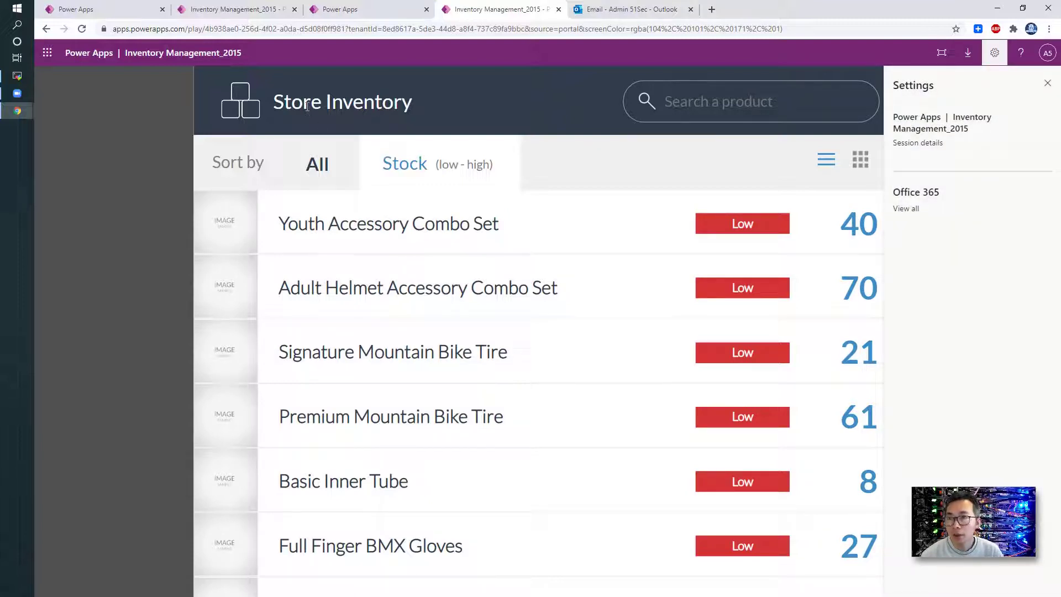
{"action": "left_click", "coordinate": [364, 10]}
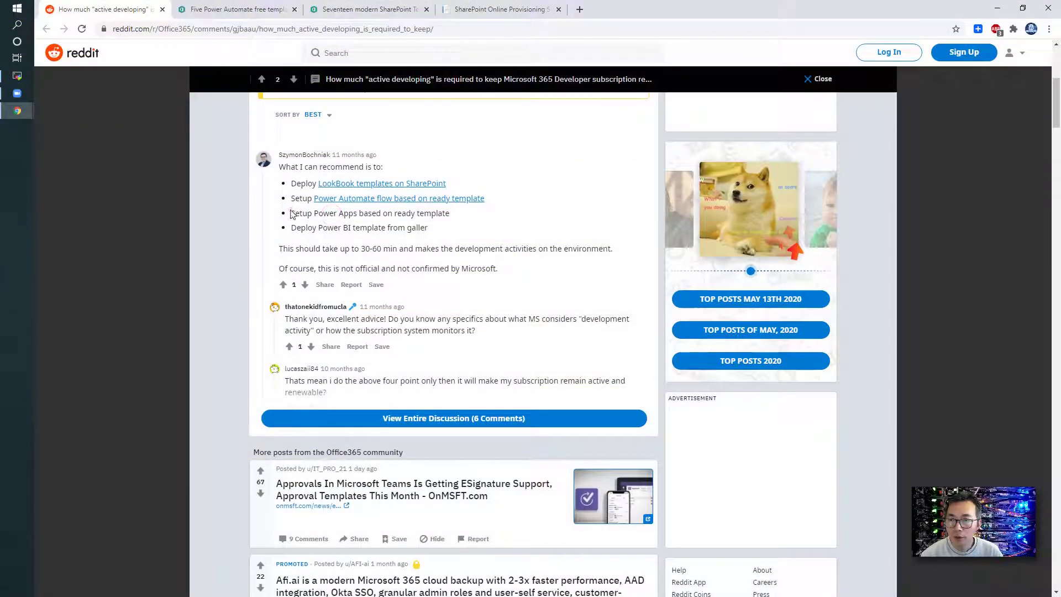
Highlight the Reddit checklist's Power Apps template and Power BI template deployment steps
{"action": "left_click_drag", "start_coordinate": [291, 214], "coordinate": [463, 213]}
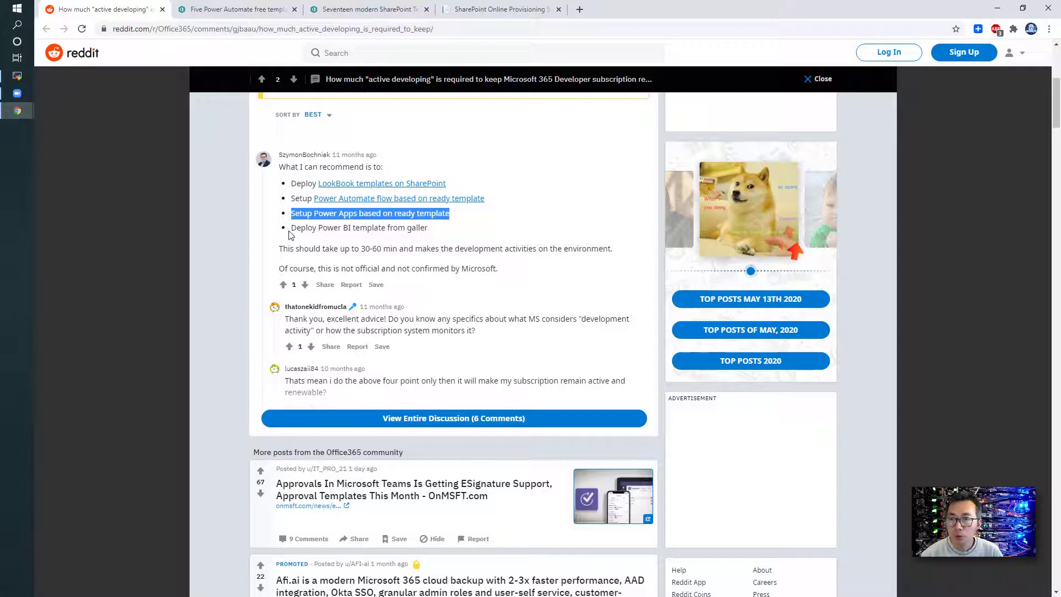
{"action": "left_click_drag", "start_coordinate": [292, 229], "coordinate": [357, 228]}
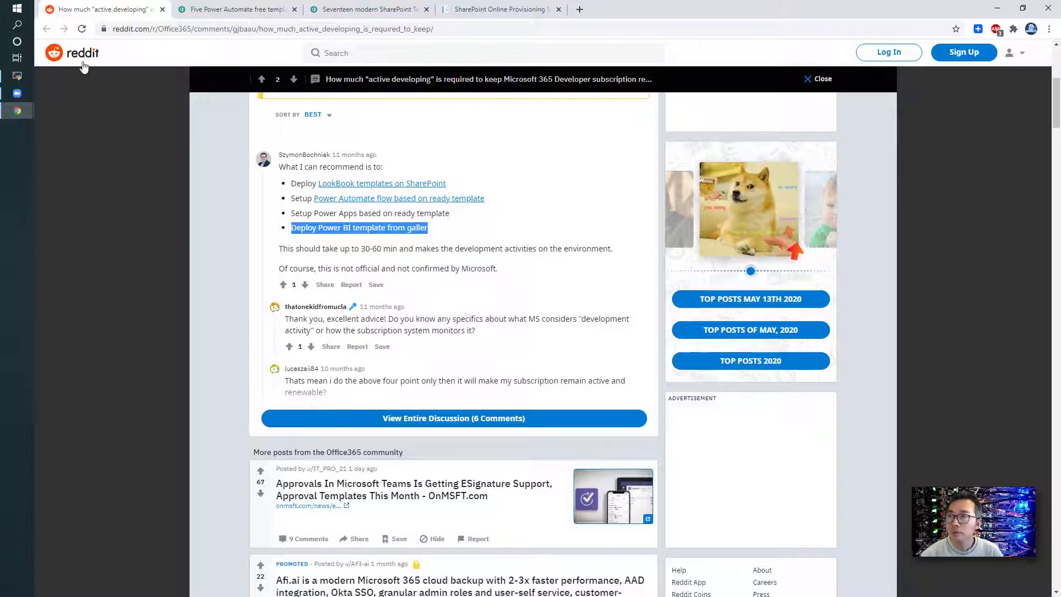
{"action": "left_click", "coordinate": [28, 111]}
{"action": "left_click", "coordinate": [73, 155]}
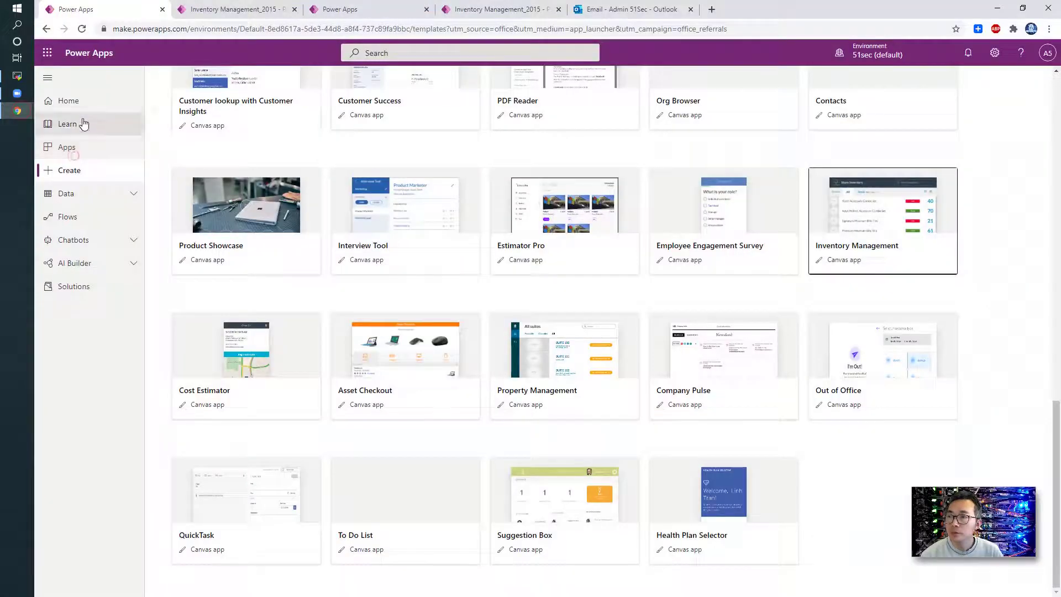
Open Power BI from the All apps list in the Microsoft 365 app launcher
{"action": "left_click", "coordinate": [48, 52]}
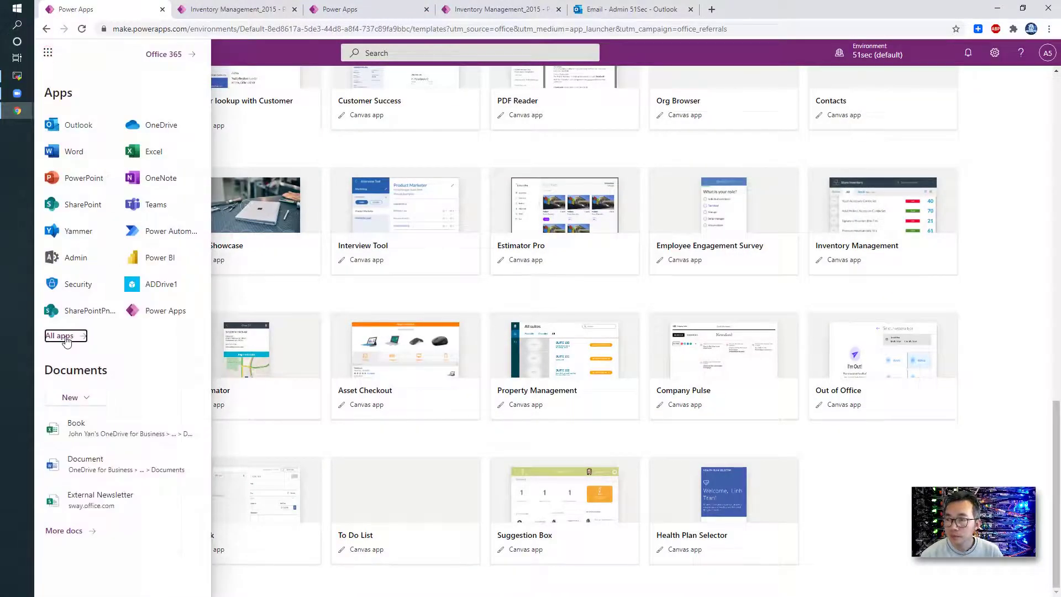
{"action": "left_click", "coordinate": [67, 336]}
{"action": "scroll", "coordinate": [187, 299], "scroll_direction": "down", "scroll_amount": 4}
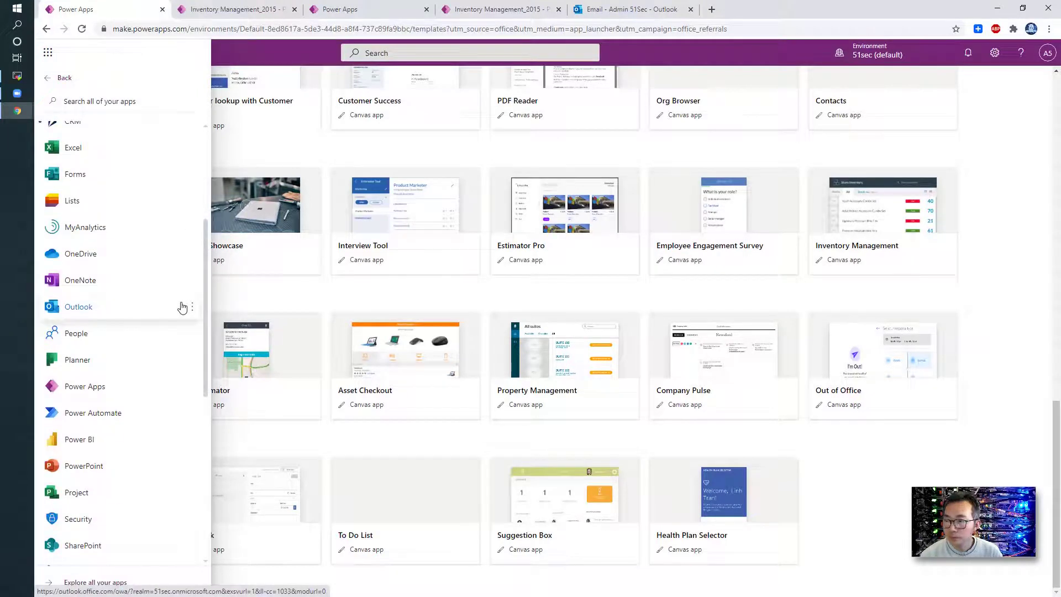
{"action": "left_click", "coordinate": [79, 439]}
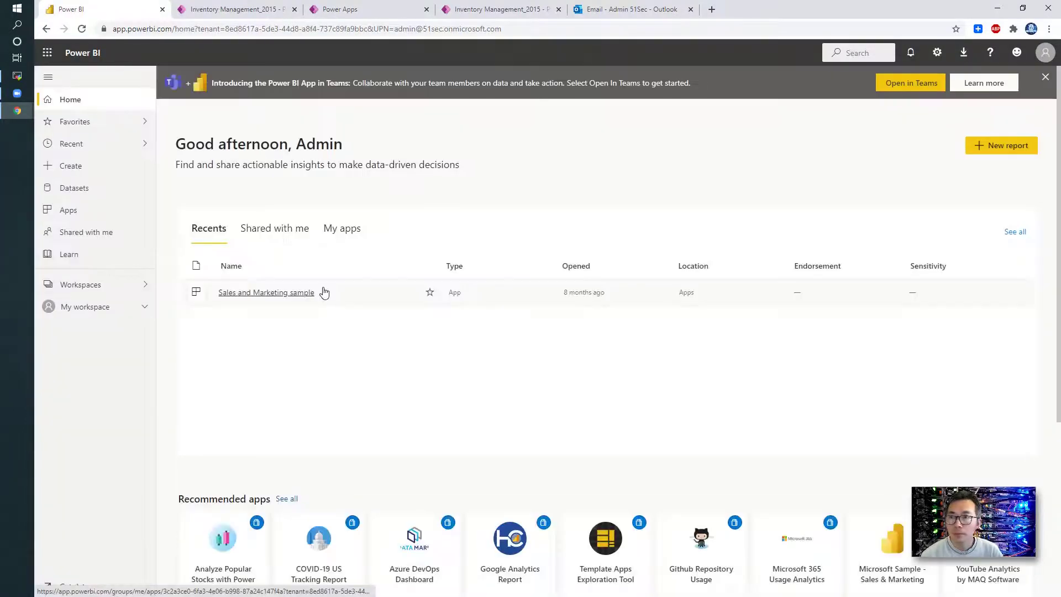
Show all Power BI apps, filter to the Template apps tab, and clear the 'galler' search
{"action": "scroll", "coordinate": [386, 249], "scroll_direction": "down", "scroll_amount": 4}
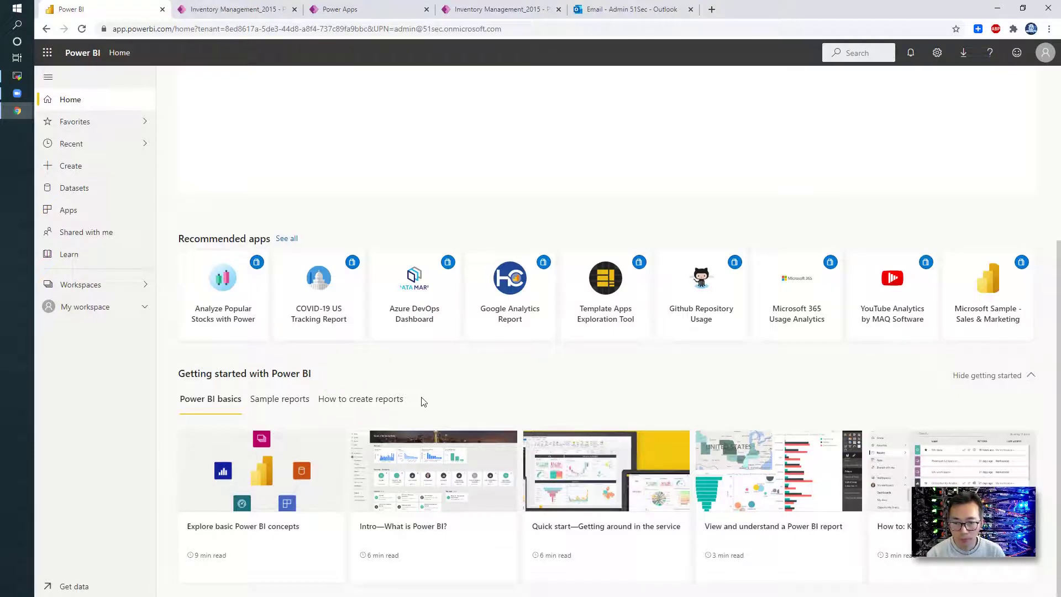
{"action": "left_click", "coordinate": [292, 277]}
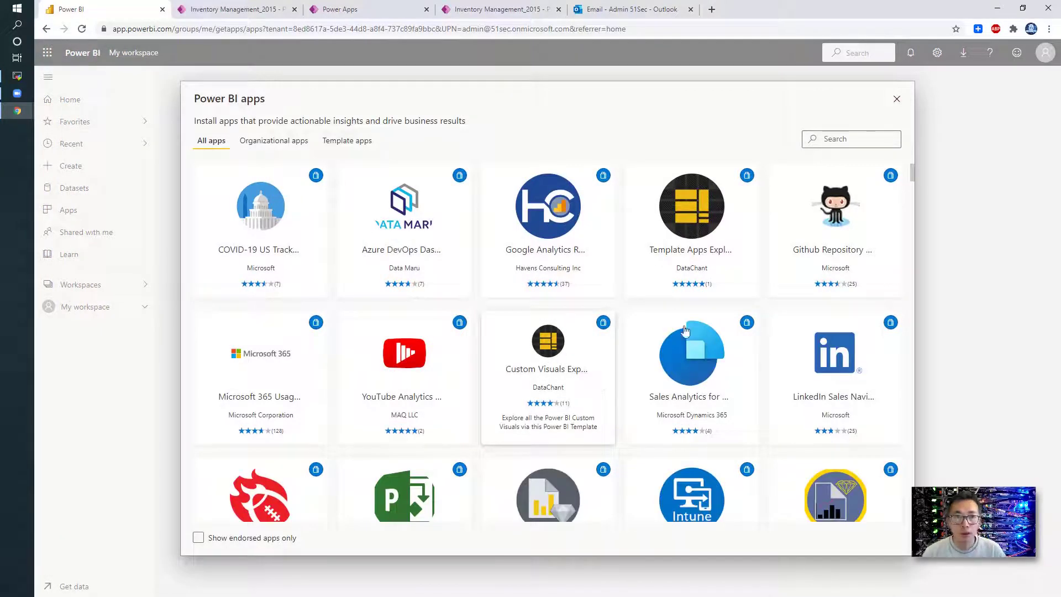
{"action": "left_click", "coordinate": [890, 141]}
{"action": "type", "text": "galler"}
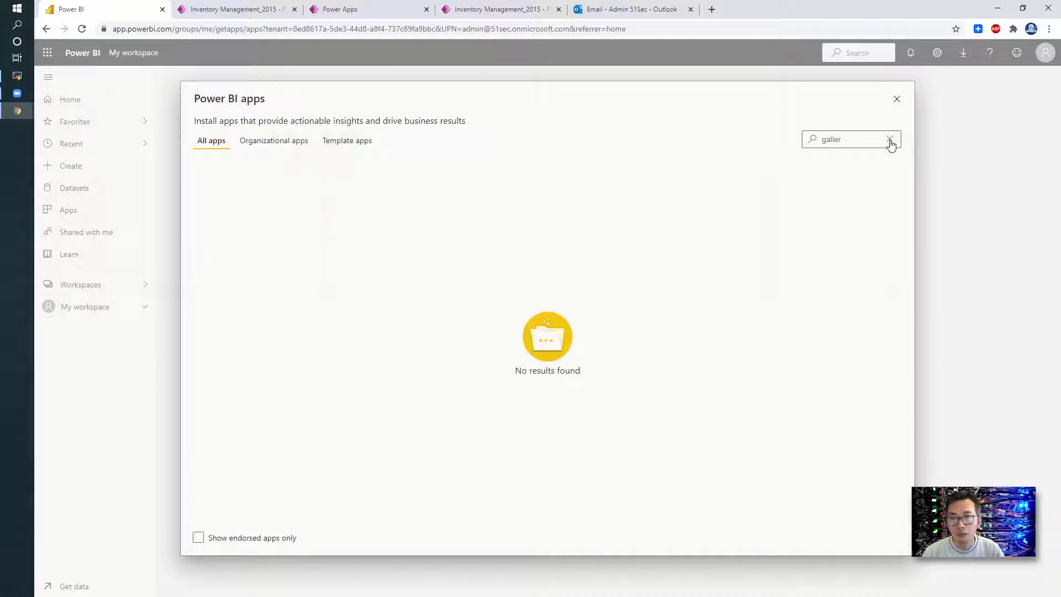
{"action": "left_click", "coordinate": [347, 141]}
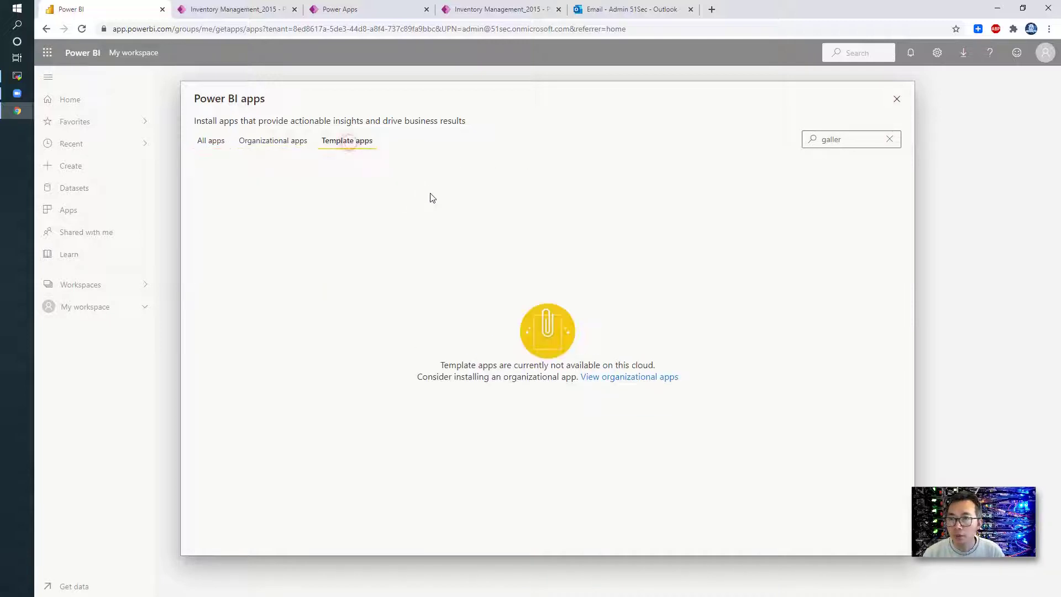
{"action": "double_click", "coordinate": [838, 138]}
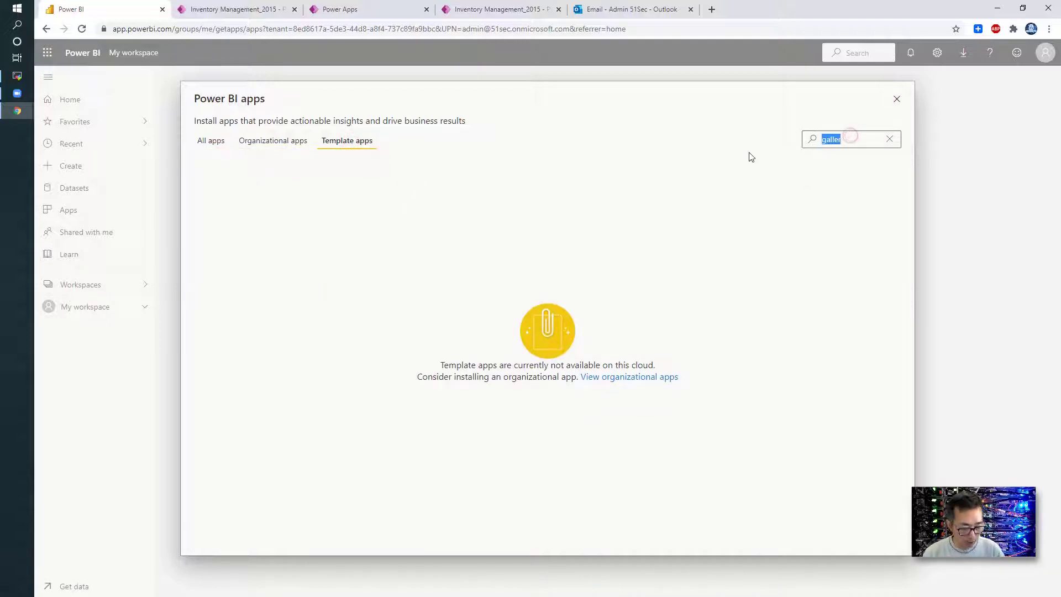
{"action": "key", "text": "BackSpace"}
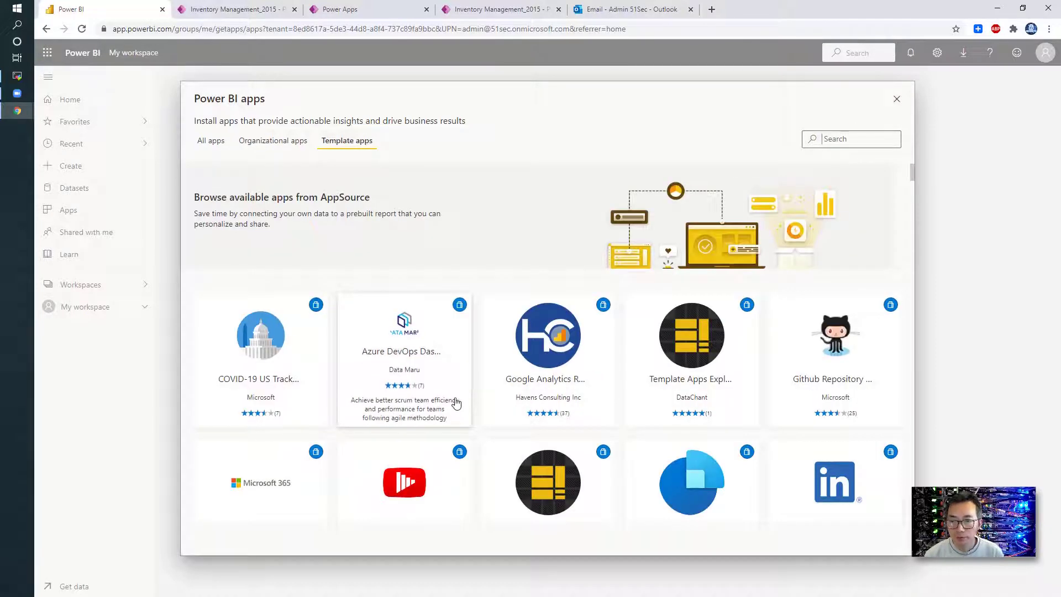
{"action": "scroll", "coordinate": [456, 403], "scroll_direction": "down", "scroll_amount": 5}
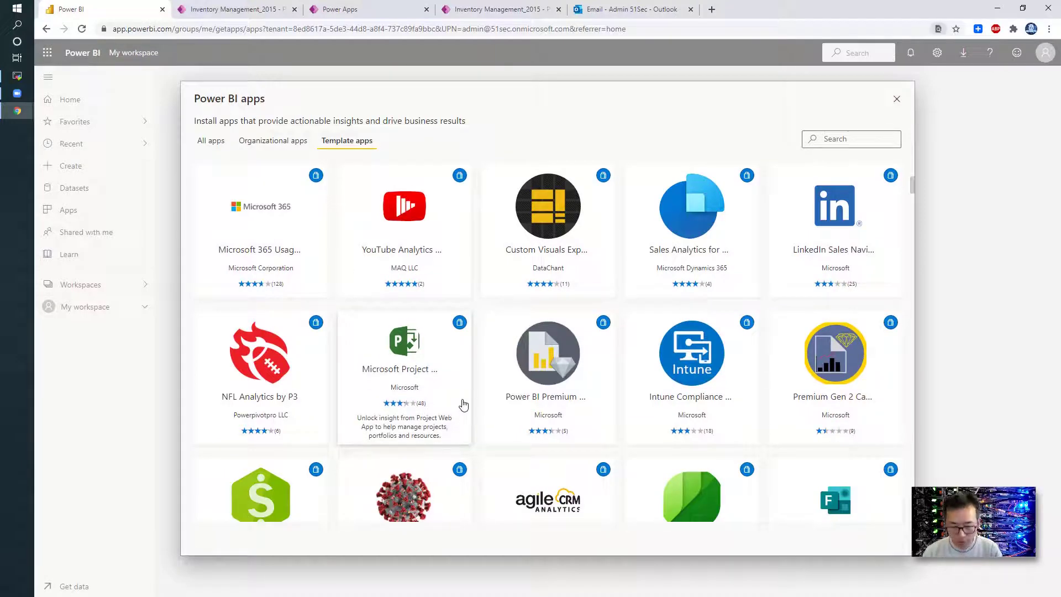
Find 'galler' on the page, check the Reddit checklist, and scroll back to the gallery top
{"action": "key", "text": "ctrl+f"}
{"action": "type", "text": "galler"}
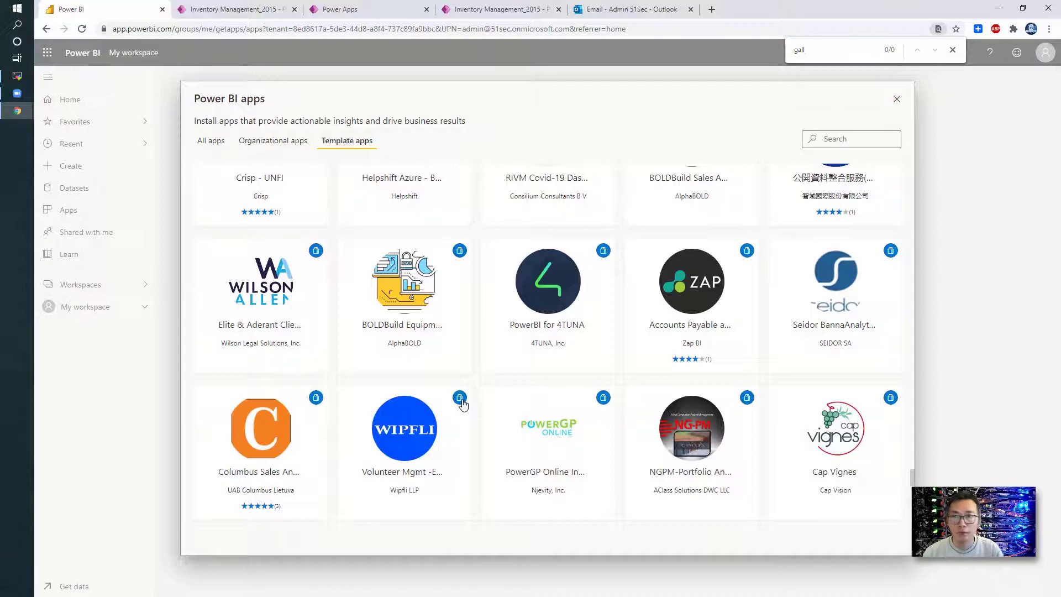
{"action": "mouse_move", "coordinate": [8, 114]}
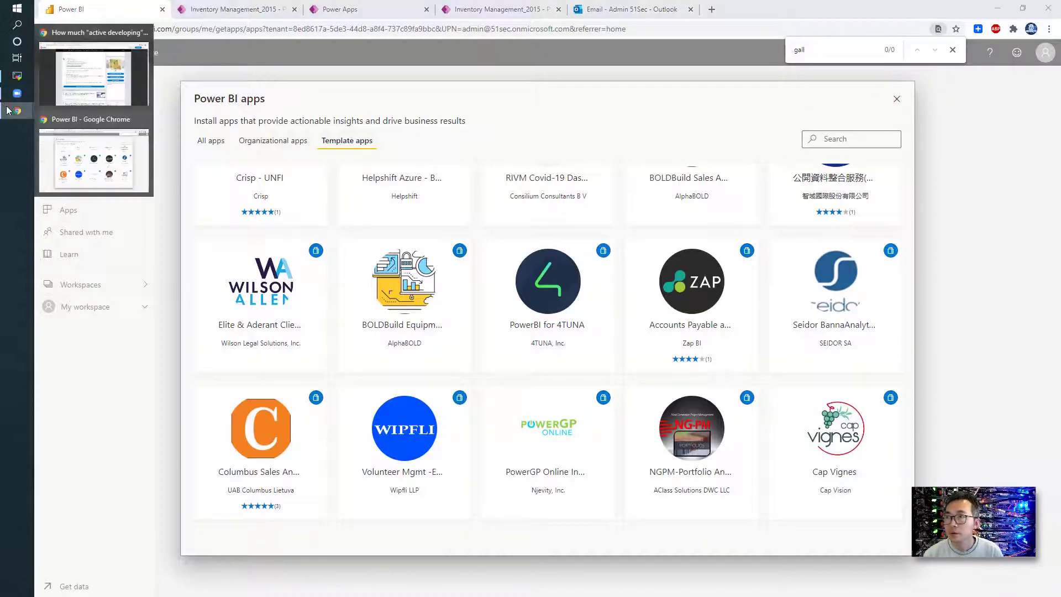
{"action": "left_click", "coordinate": [64, 98]}
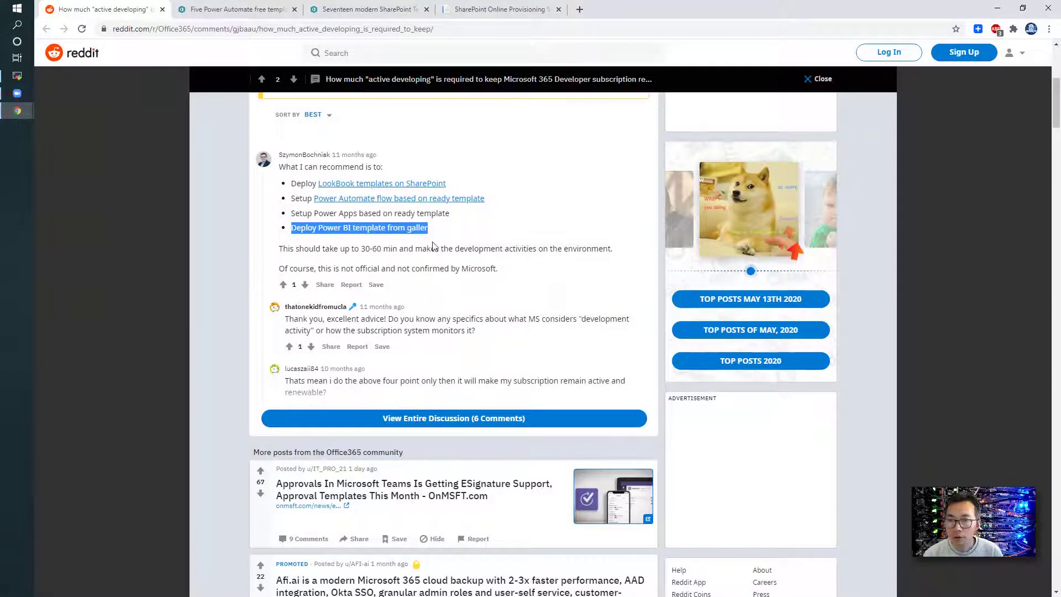
{"action": "key", "text": "alt+Tab"}
{"action": "scroll", "coordinate": [550, 320], "scroll_direction": "up", "scroll_amount": 10}
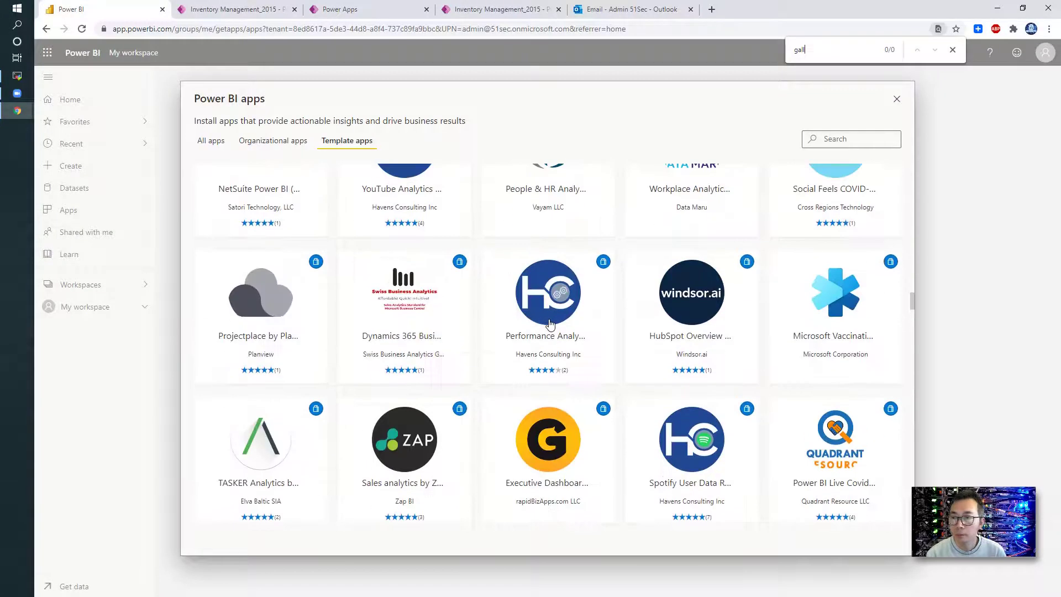
{"action": "scroll", "coordinate": [550, 323], "scroll_direction": "up", "scroll_amount": 5}
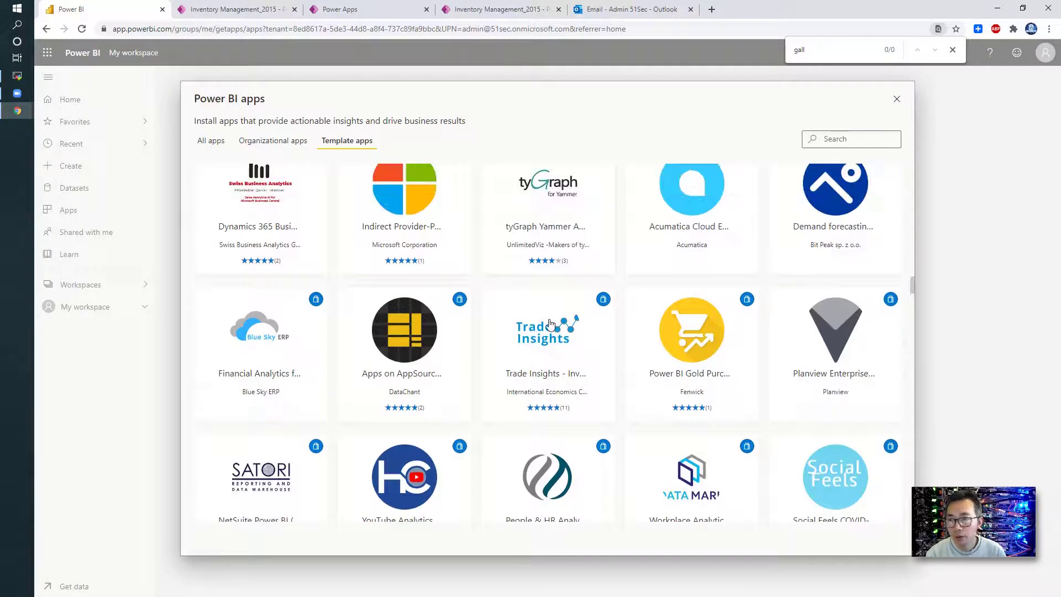
{"action": "scroll", "coordinate": [549, 323], "scroll_direction": "up", "scroll_amount": 10}
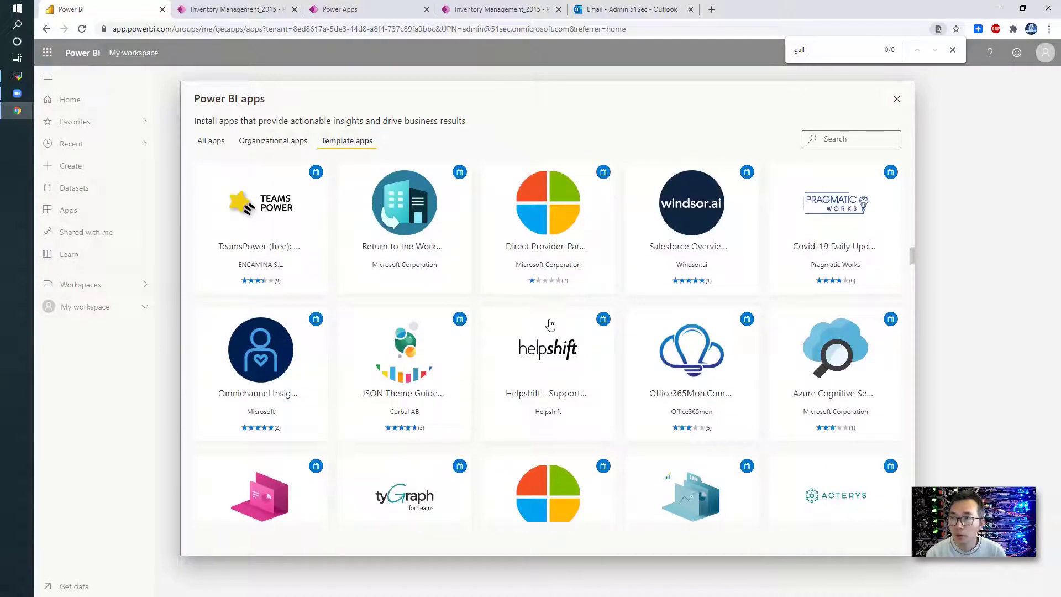
{"action": "scroll", "coordinate": [550, 324], "scroll_direction": "up", "scroll_amount": 6}
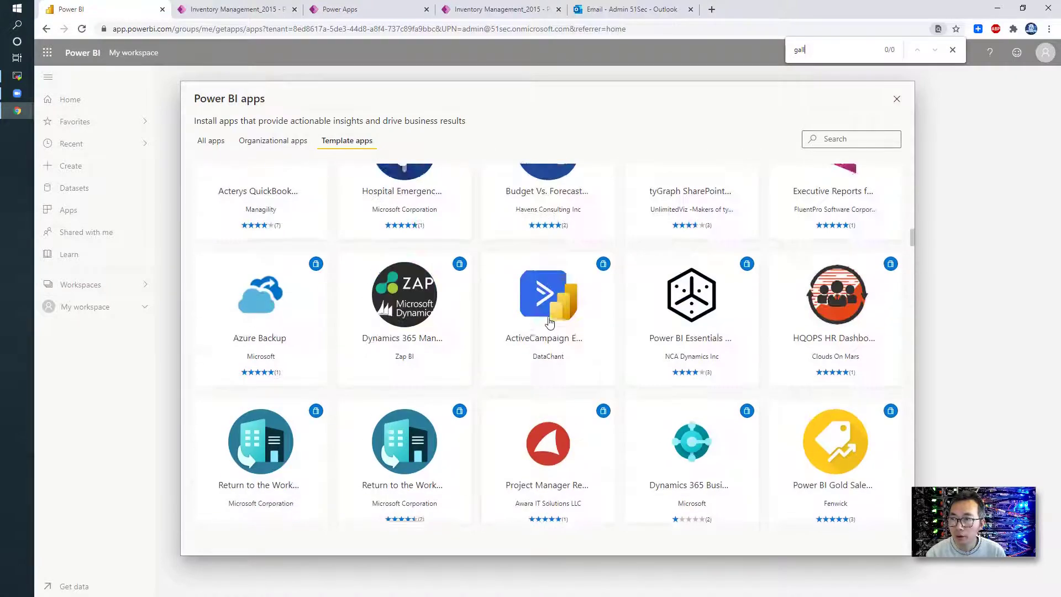
{"action": "scroll", "coordinate": [550, 323], "scroll_direction": "up", "scroll_amount": 4}
{"action": "scroll", "coordinate": [550, 323], "scroll_direction": "up", "scroll_amount": 15}
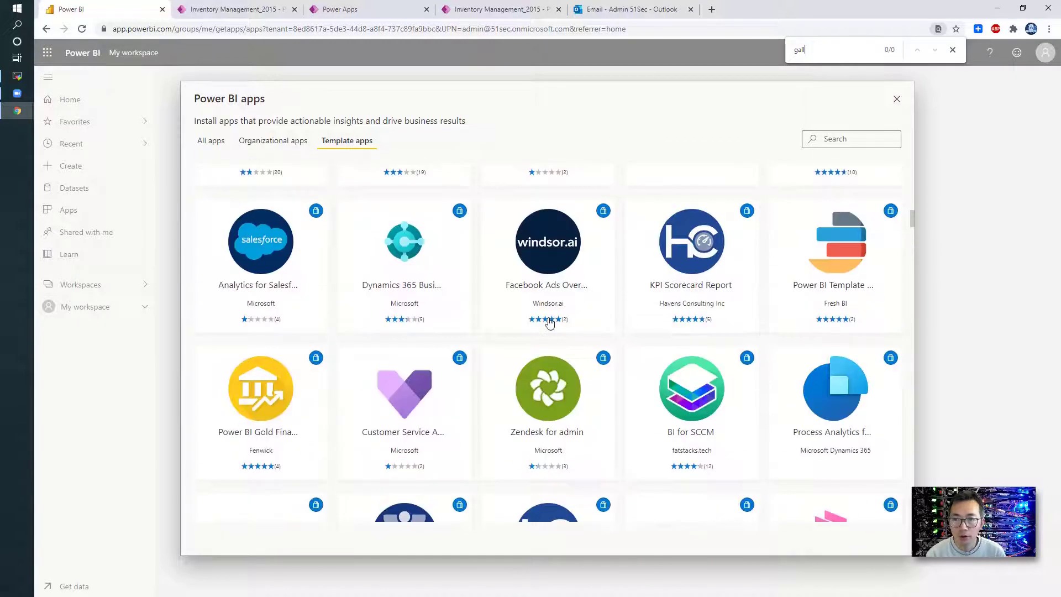
{"action": "scroll", "coordinate": [550, 323], "scroll_direction": "up", "scroll_amount": 1}
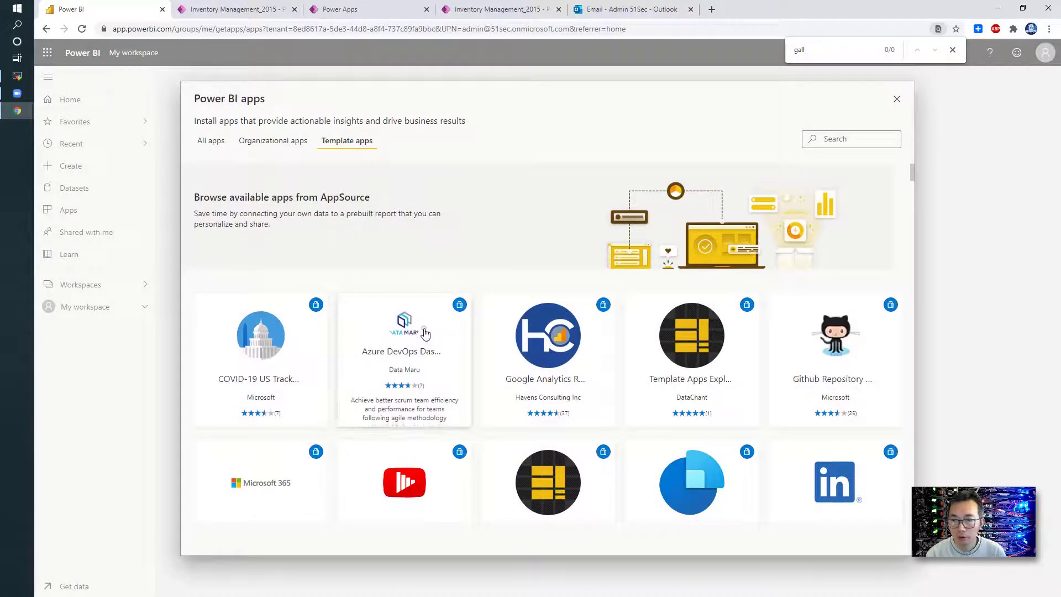
Open the Azure DevOps Dashboard template app, choose Get It Now, and enter first name 'admin'
{"action": "left_click", "coordinate": [415, 342]}
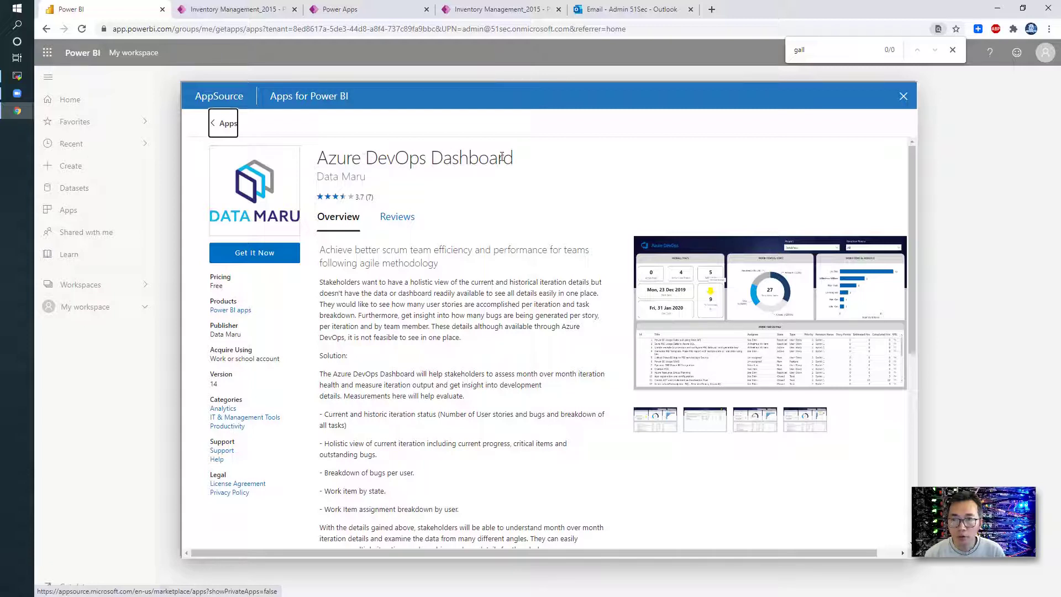
{"action": "left_click", "coordinate": [280, 254]}
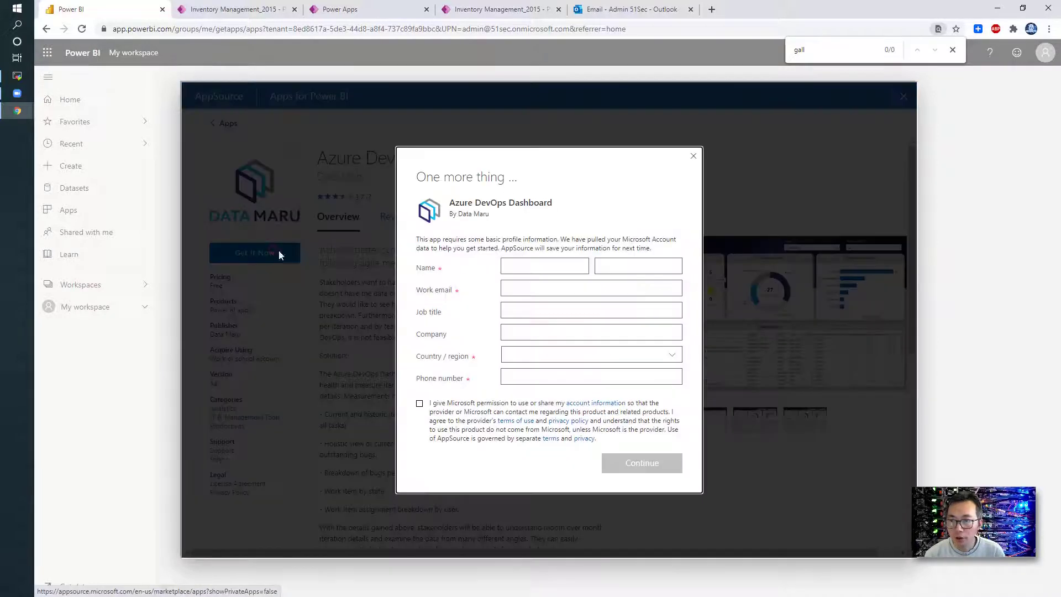
{"action": "left_click", "coordinate": [540, 273]}
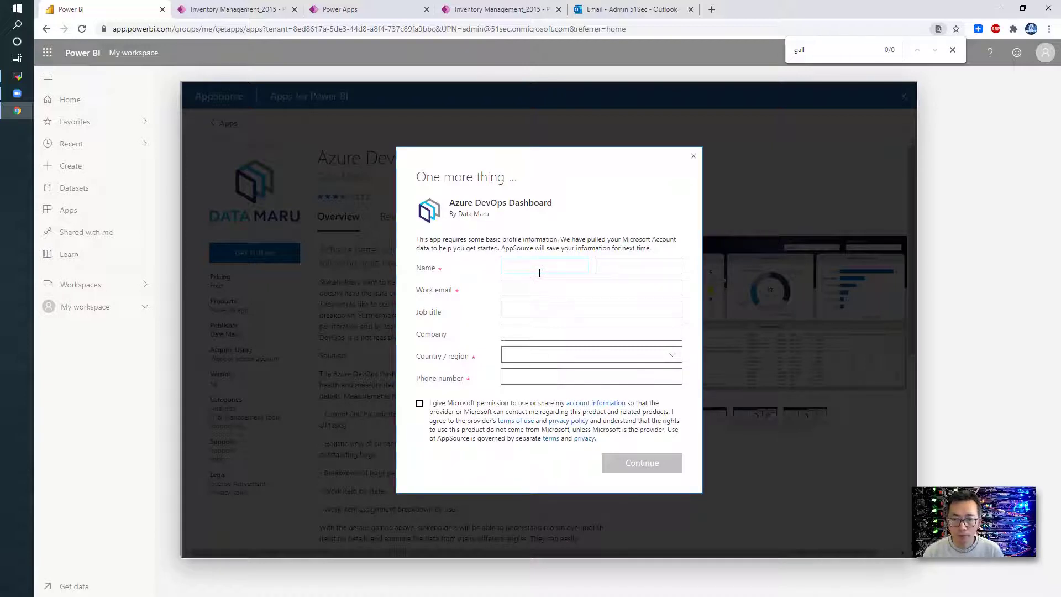
{"action": "type", "text": "admin"}
{"action": "key", "text": "Tab"}
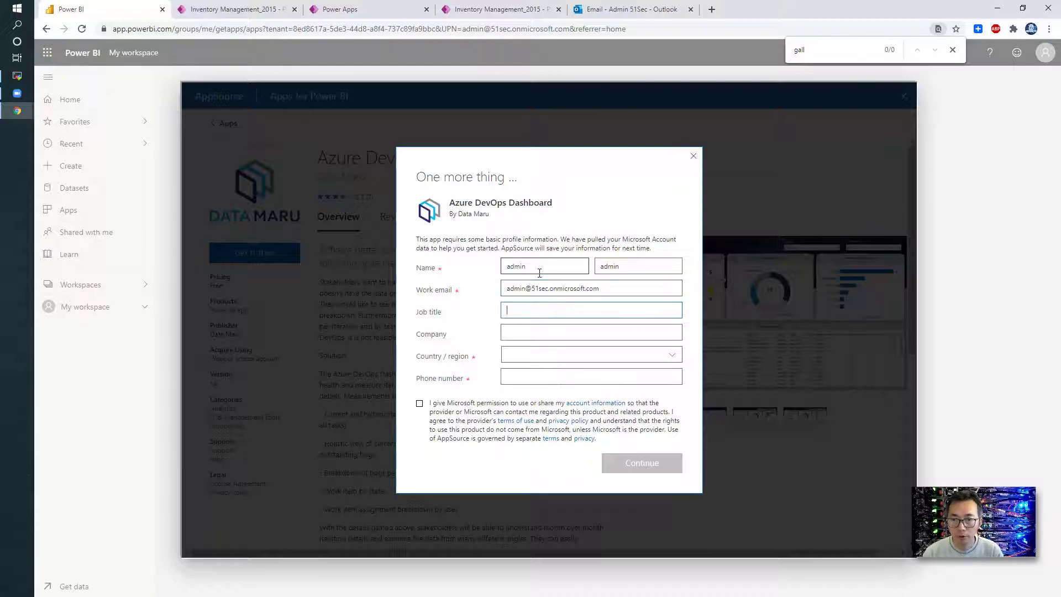
Set the country to Canada, enter a phone number, tick consent, and submit the profile
{"action": "key", "text": "Tab"}
{"action": "key", "text": "Tab"}
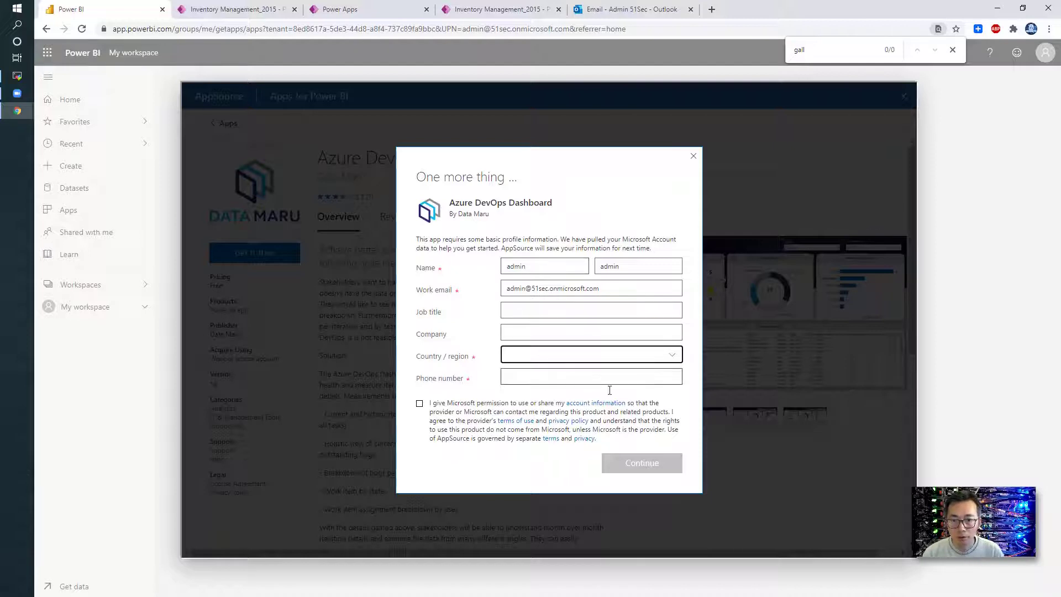
{"action": "left_click", "coordinate": [675, 355]}
{"action": "scroll", "coordinate": [630, 447], "scroll_direction": "down", "scroll_amount": 3}
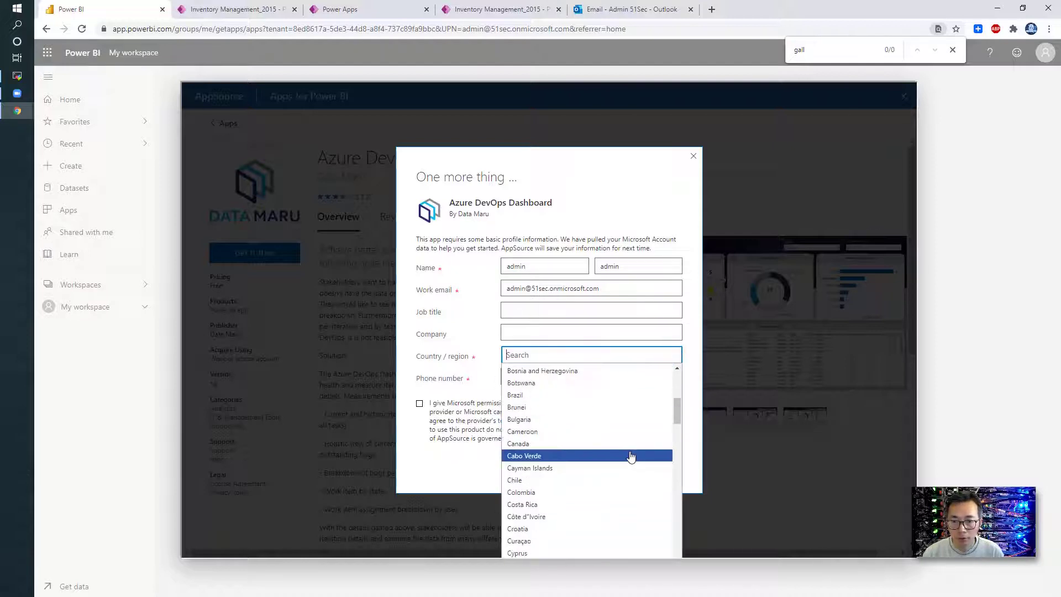
{"action": "left_click", "coordinate": [608, 444]}
{"action": "left_click", "coordinate": [554, 374]}
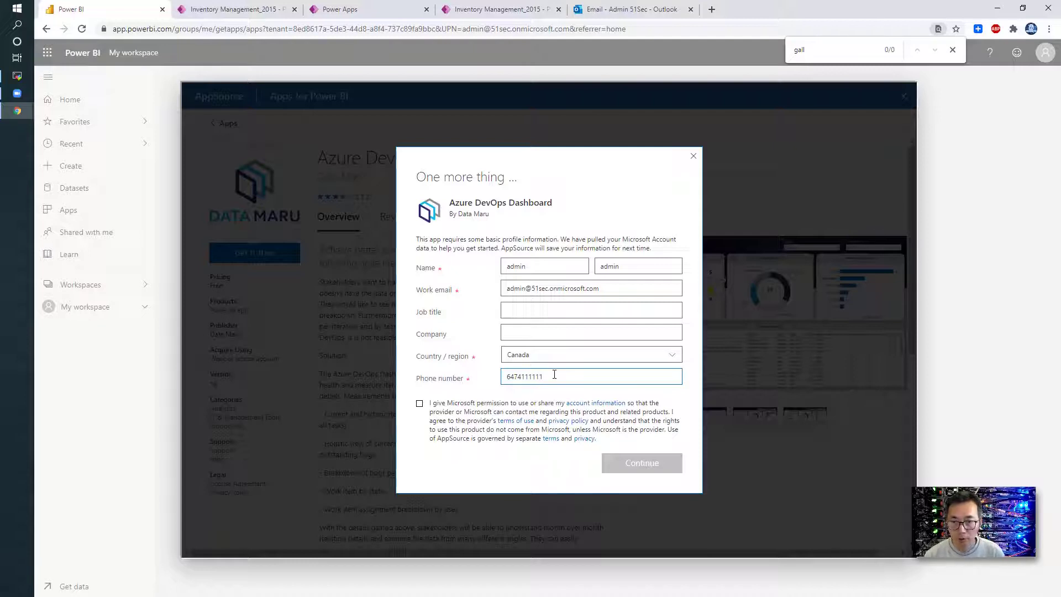
{"action": "left_click", "coordinate": [419, 404]}
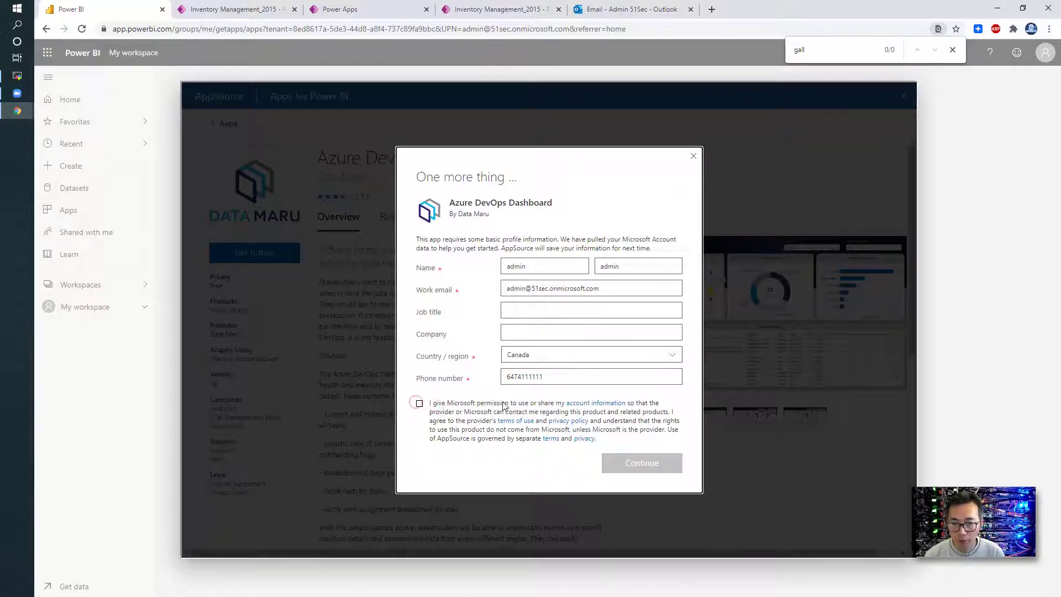
{"action": "left_click", "coordinate": [420, 404]}
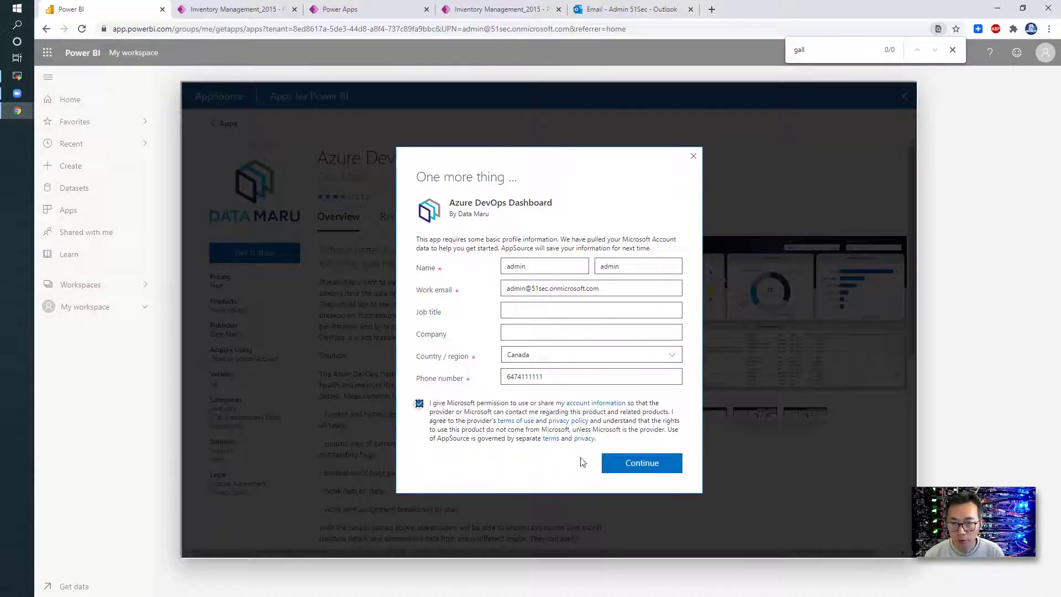
{"action": "left_click", "coordinate": [634, 470]}
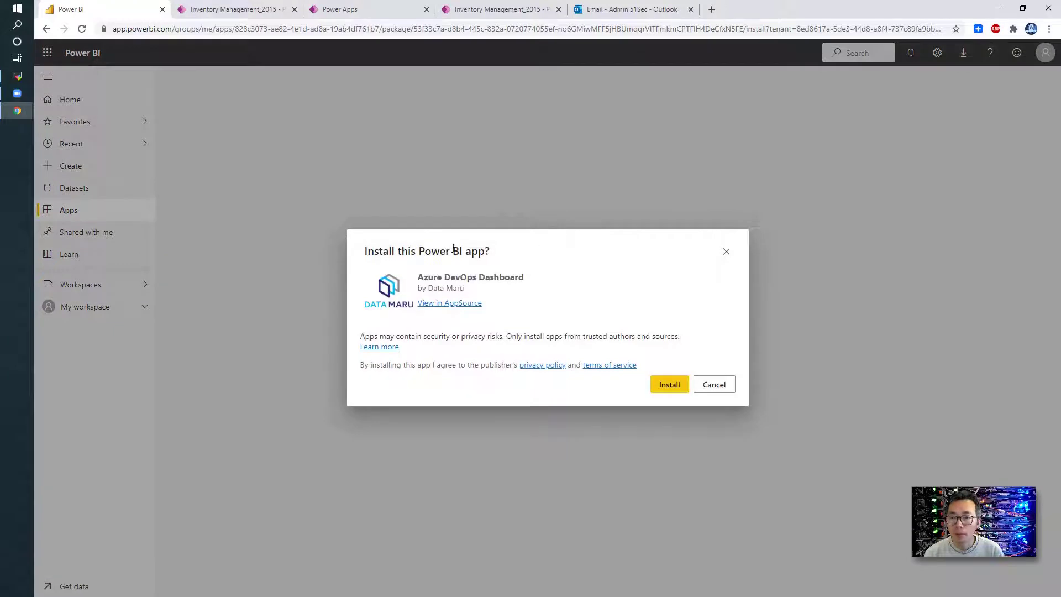
Install the Azure DevOps Dashboard app and open it to see its 27 sample work items
{"action": "left_click", "coordinate": [667, 385]}
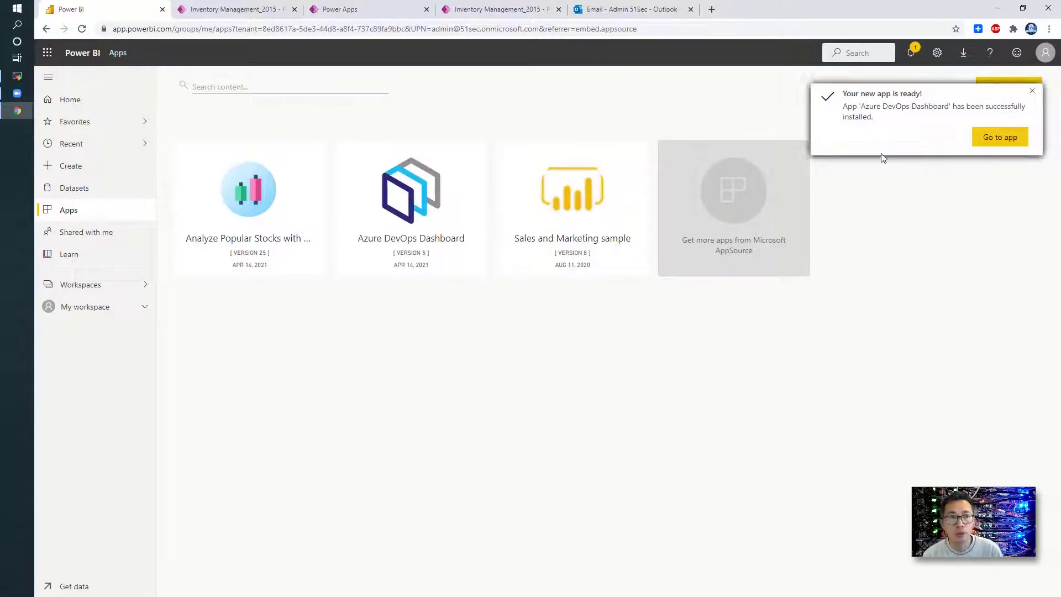
{"action": "left_click", "coordinate": [995, 139]}
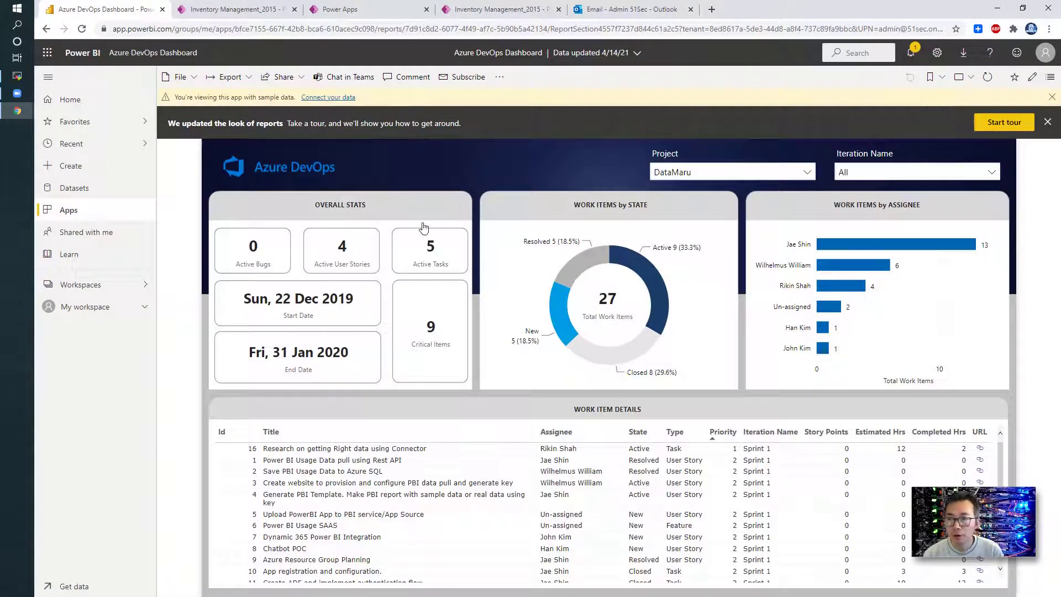
Reopen the SharePoint provisioning service from the app launcher, landing on the IDX21323 nonce error
{"action": "left_click", "coordinate": [48, 55]}
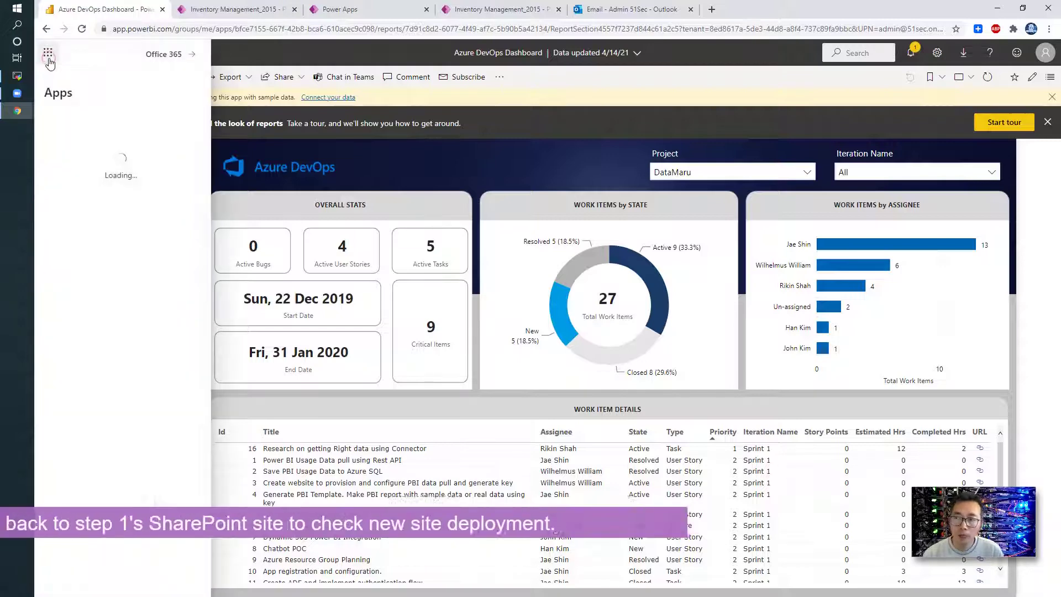
{"action": "left_click", "coordinate": [91, 309]}
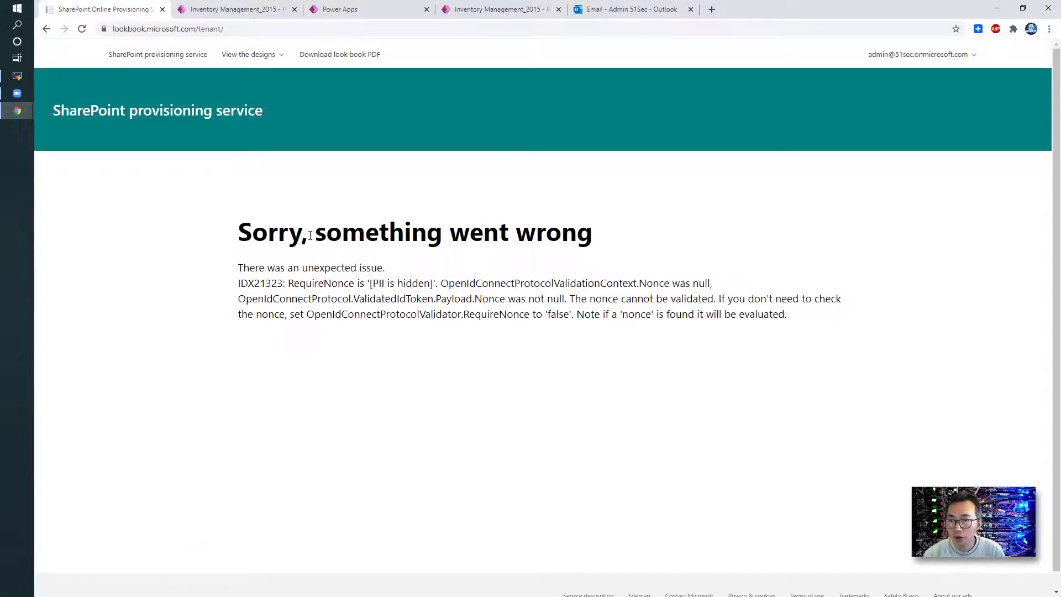
From the Power BI report, confirm SharePoint home lists only Communication site, 51sec and ITPROSEC
{"action": "left_click", "coordinate": [45, 29]}
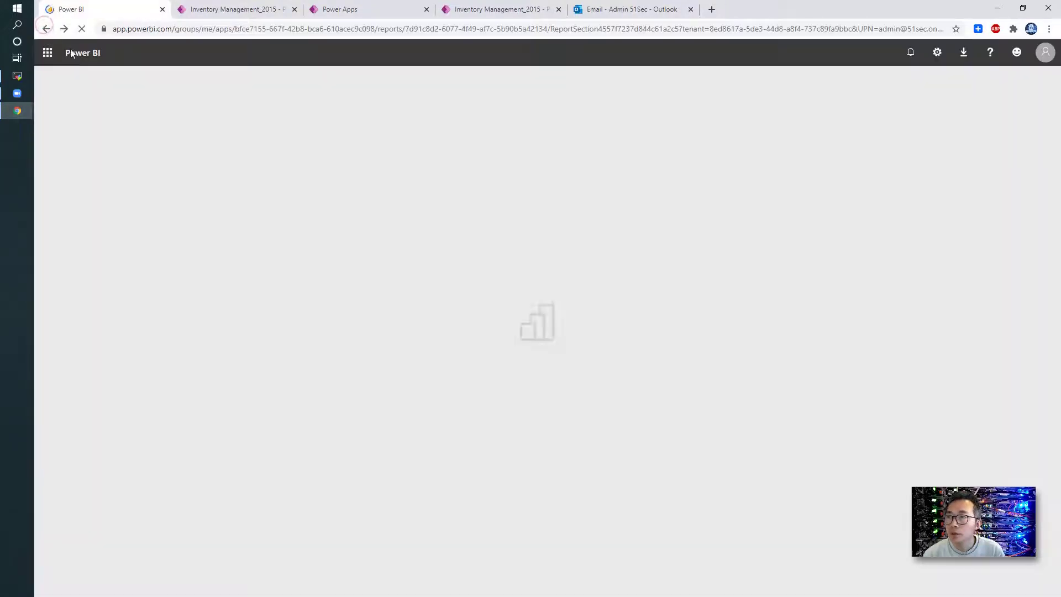
{"action": "left_click", "coordinate": [44, 53]}
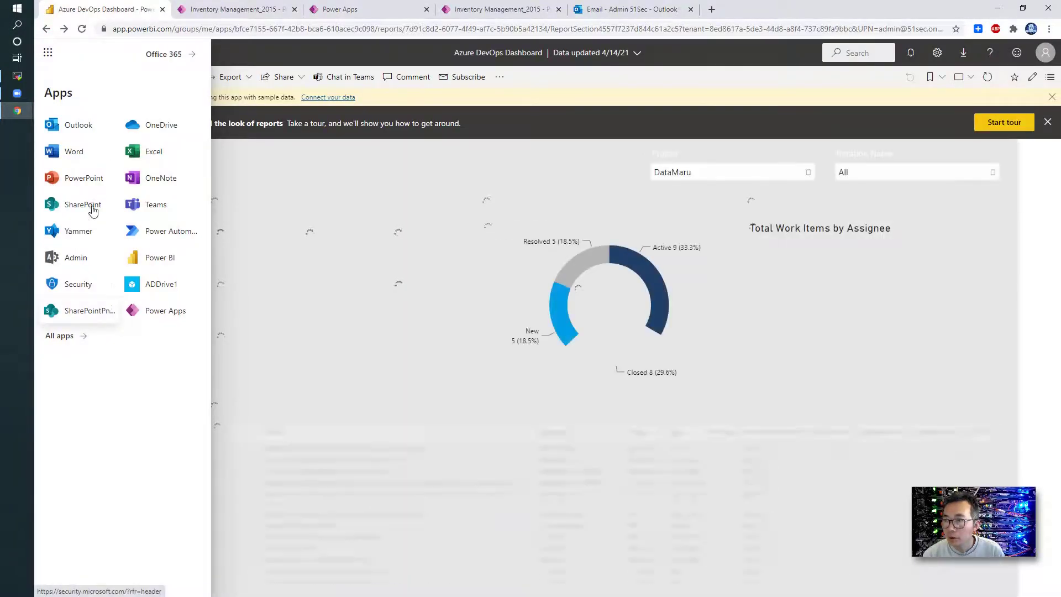
{"action": "left_click", "coordinate": [91, 207]}
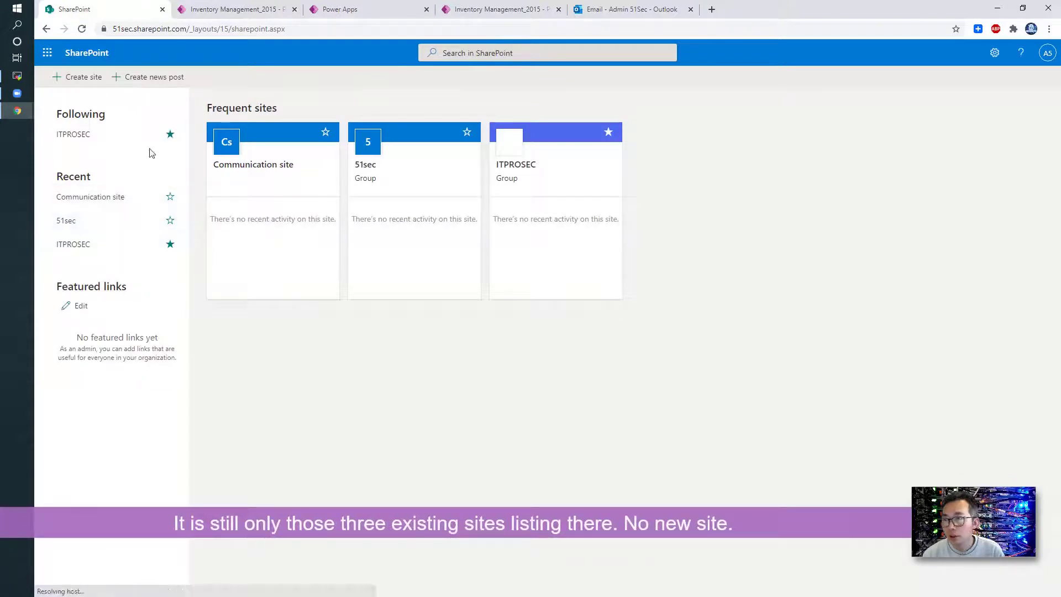
Reopen the SharePoint provisioning service from the app launcher, which shows the IDX21323 error again
{"action": "left_click", "coordinate": [47, 53]}
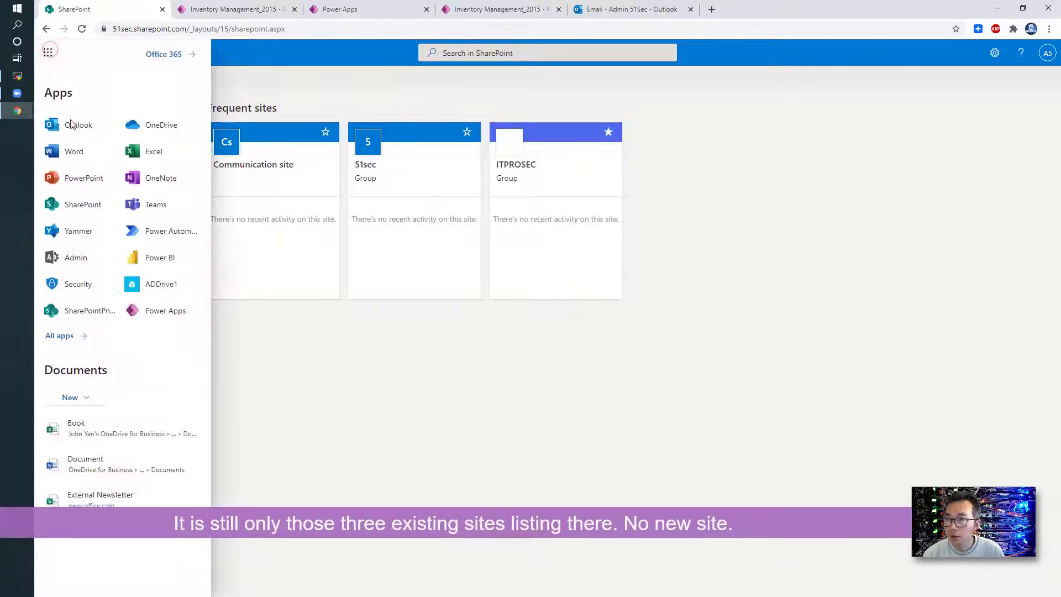
{"action": "left_click", "coordinate": [111, 311]}
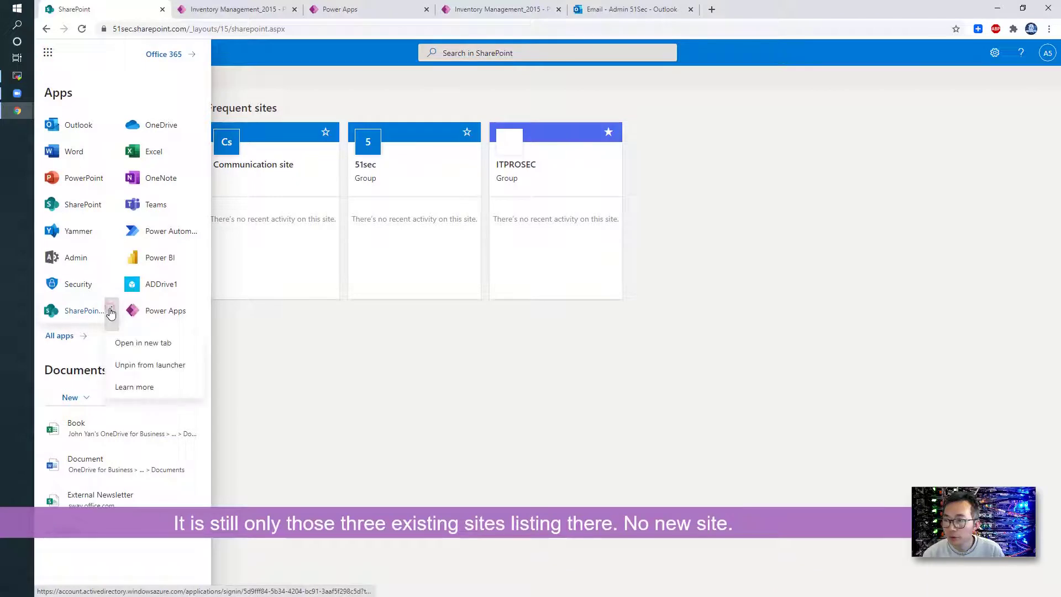
{"action": "left_click", "coordinate": [78, 313]}
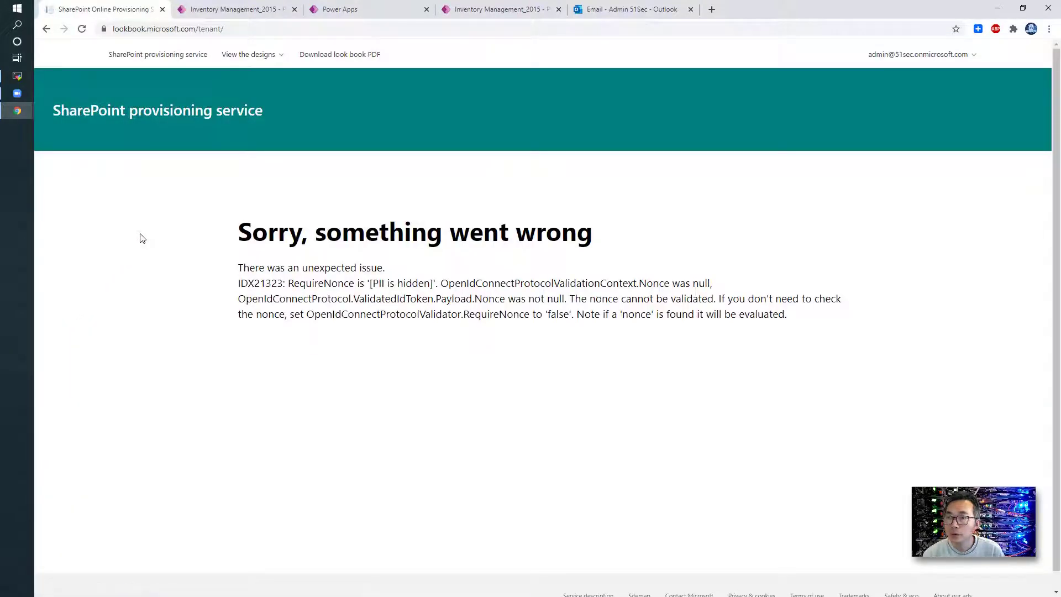
Add the look book's Leadership Connection example to your tenant, prefilled with URL /sites/leadership-connection
{"action": "left_click", "coordinate": [188, 55]}
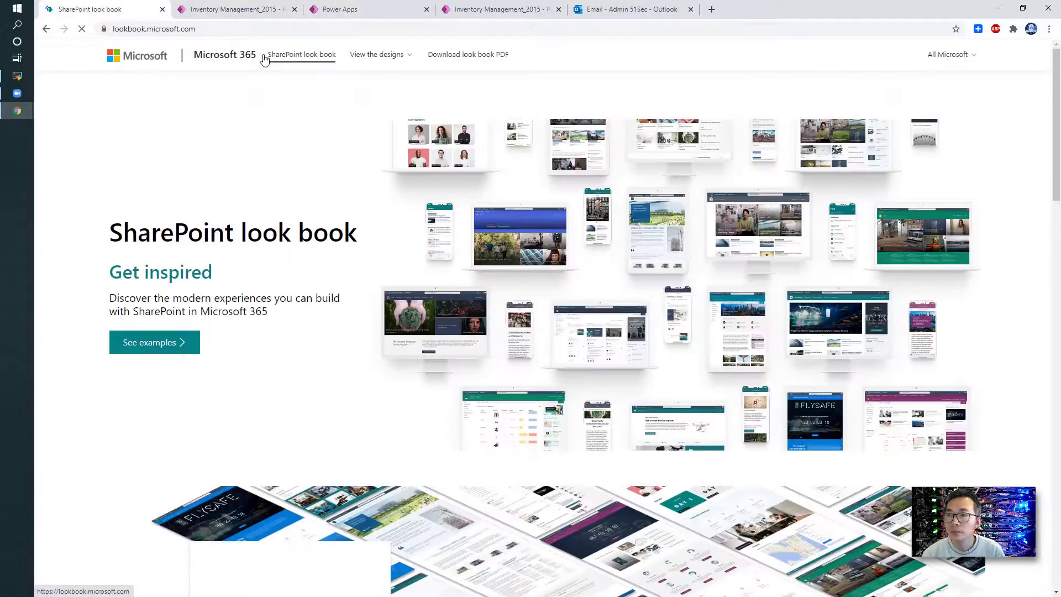
{"action": "left_click", "coordinate": [329, 58]}
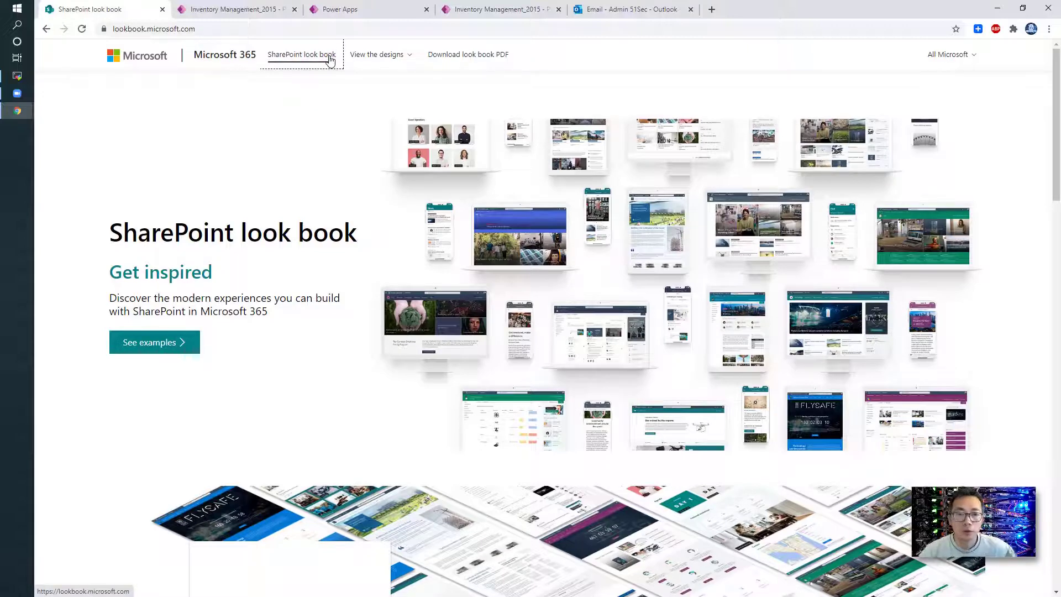
{"action": "left_click", "coordinate": [183, 343]}
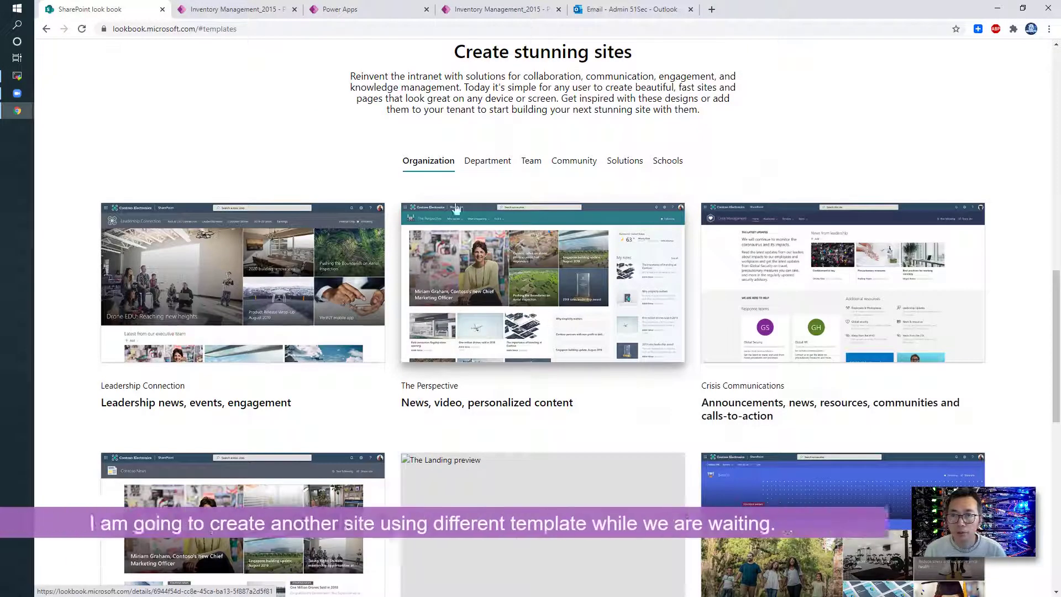
{"action": "scroll", "coordinate": [462, 231], "scroll_direction": "down", "scroll_amount": 2}
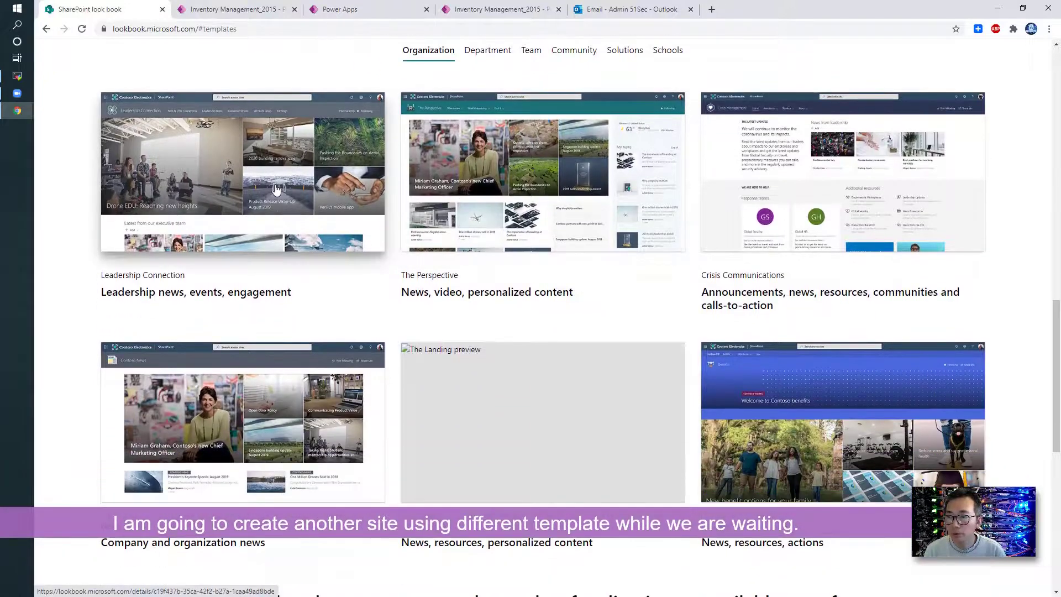
{"action": "left_click", "coordinate": [354, 205]}
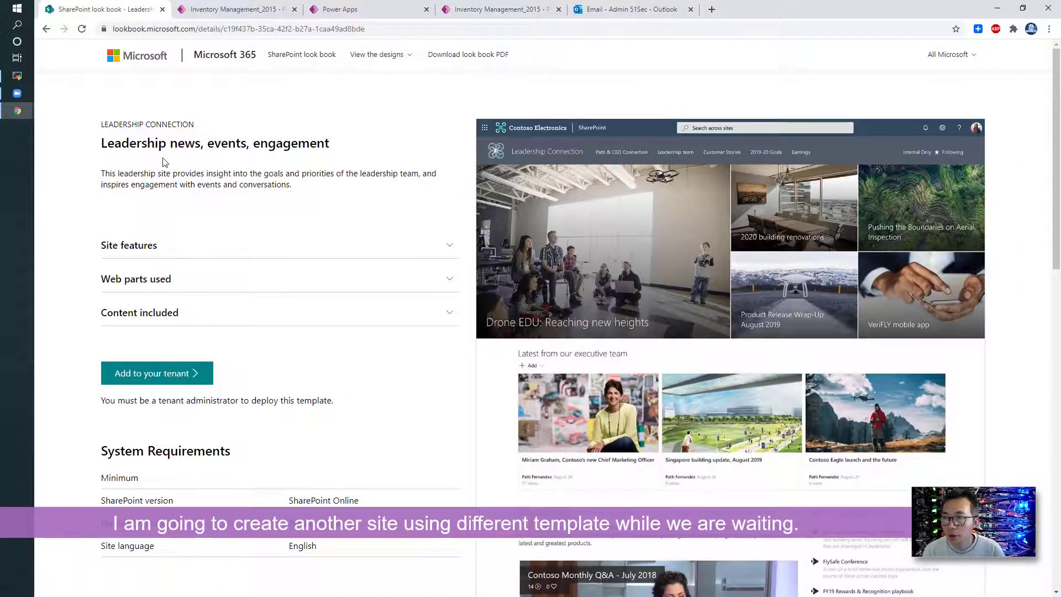
{"action": "scroll", "coordinate": [218, 200], "scroll_direction": "down", "scroll_amount": 3}
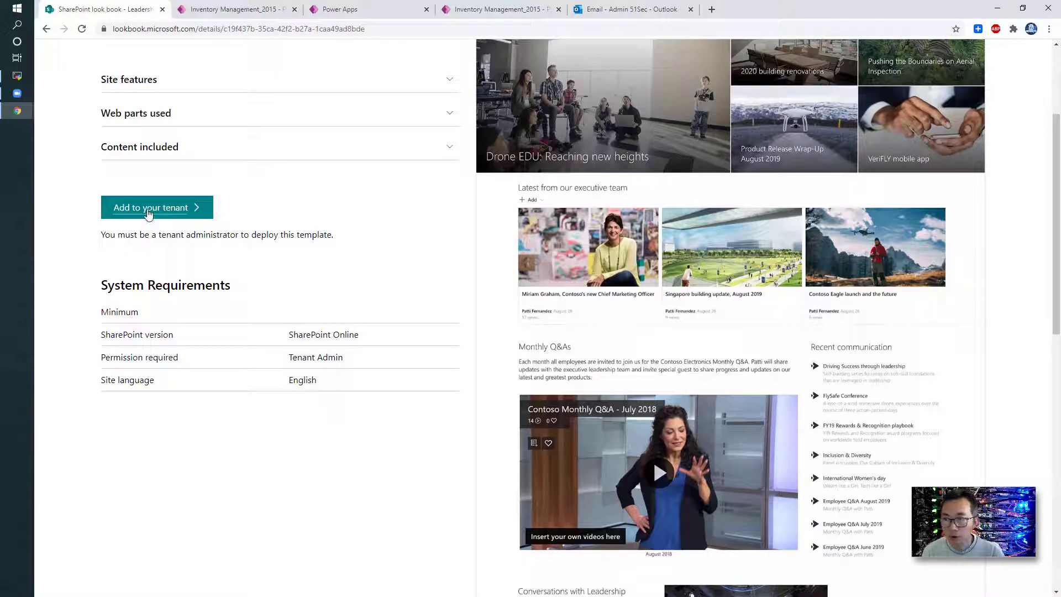
{"action": "left_click", "coordinate": [149, 209]}
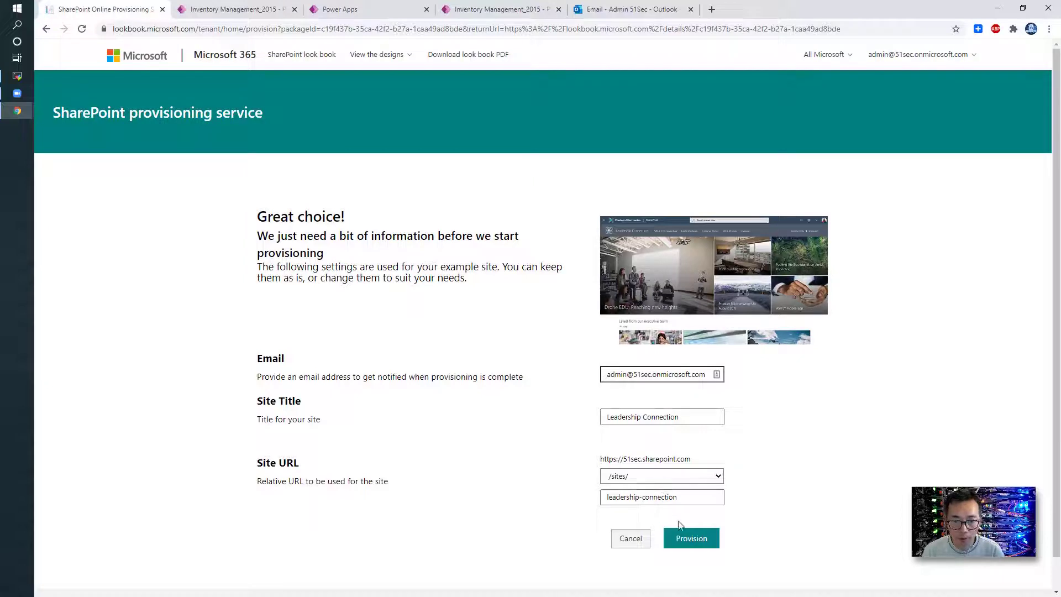
Provision and confirm the Leadership Connection site, waiting until the status reads Provisioning completed
{"action": "left_click", "coordinate": [691, 543]}
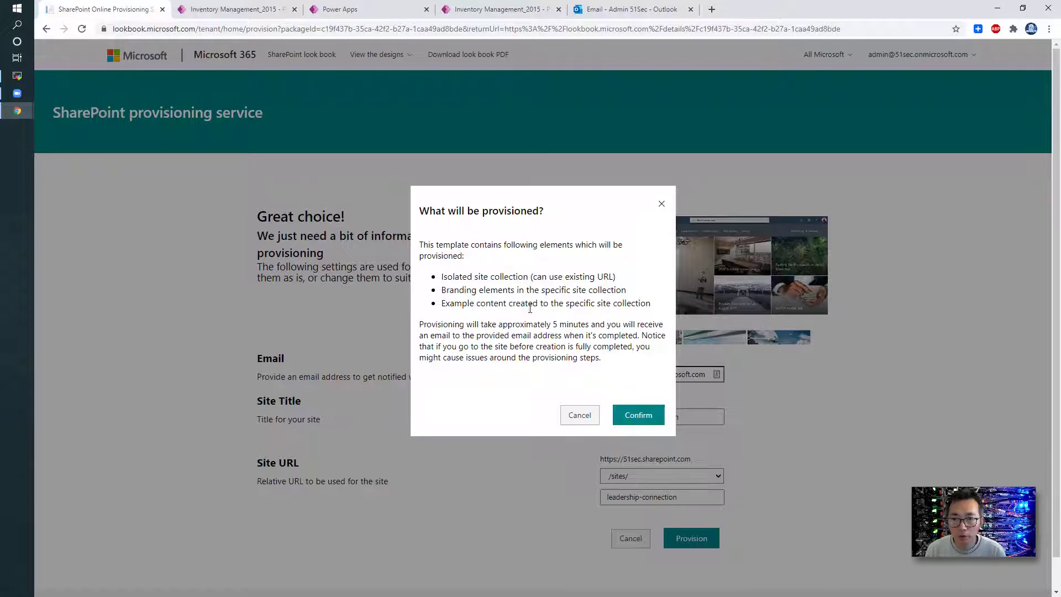
{"action": "left_click", "coordinate": [637, 415]}
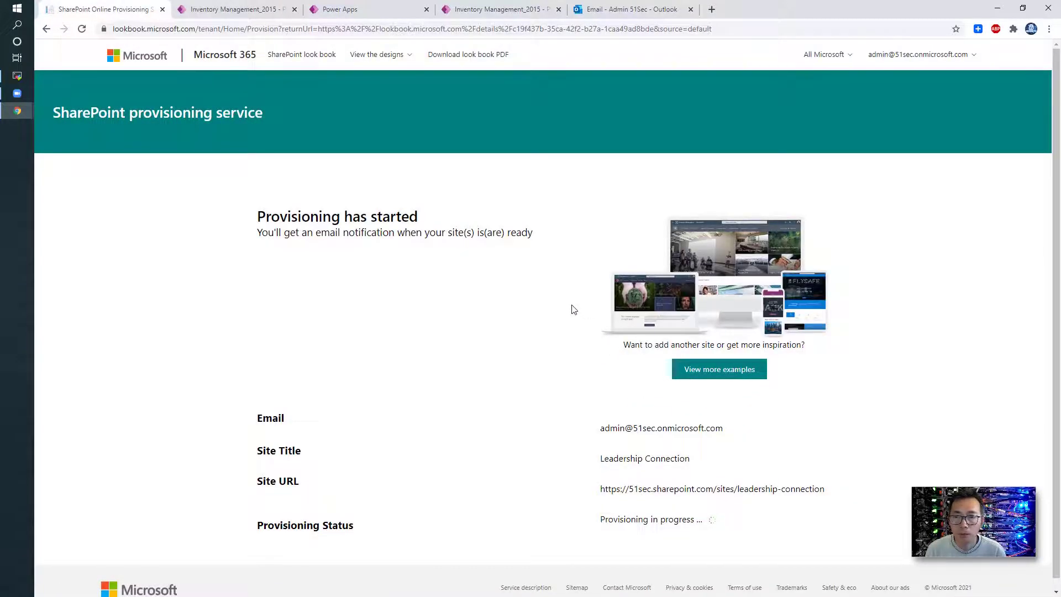
{"action": "scroll", "coordinate": [575, 331], "scroll_direction": "down", "scroll_amount": 1}
{"action": "left_click_drag", "start_coordinate": [605, 509], "coordinate": [721, 516]}
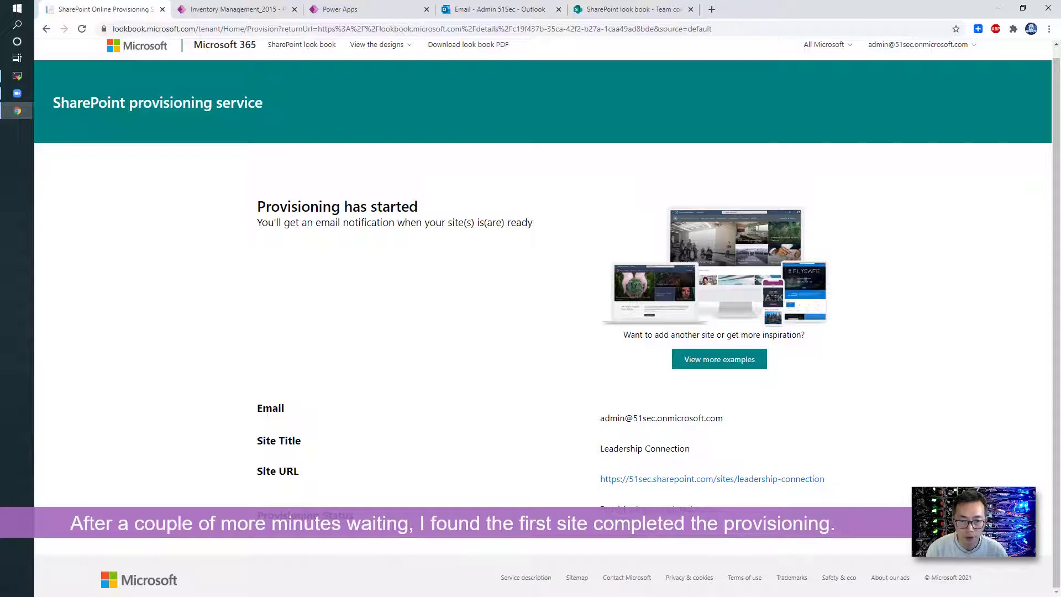
{"action": "left_click_drag", "start_coordinate": [600, 509], "coordinate": [694, 508]}
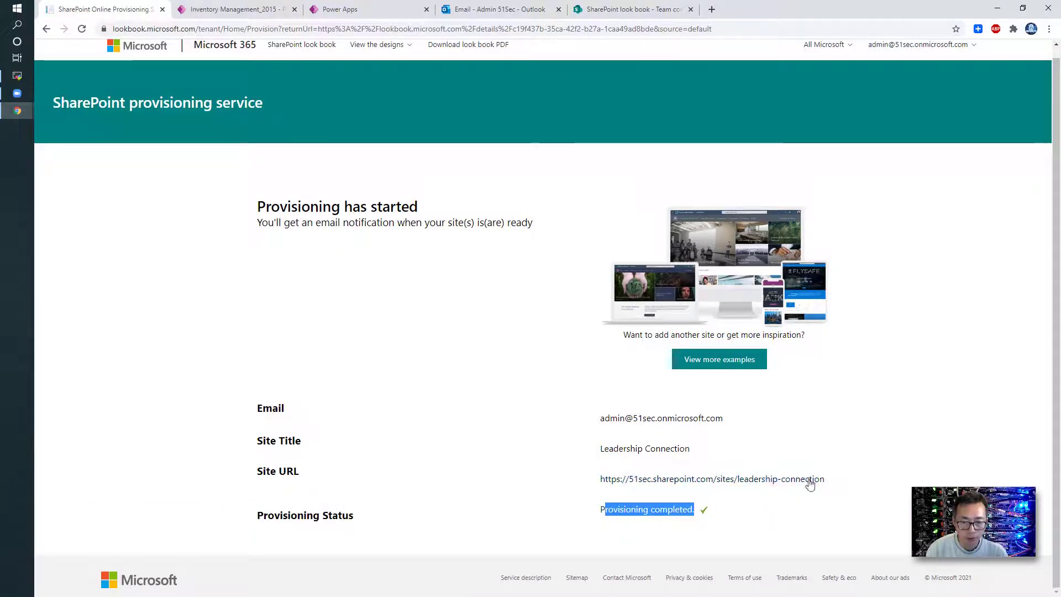
Open the new Leadership Connection site in a new tab and browse its news, executive posts and events
{"action": "right_click", "coordinate": [716, 480]}
{"action": "left_click", "coordinate": [748, 344]}
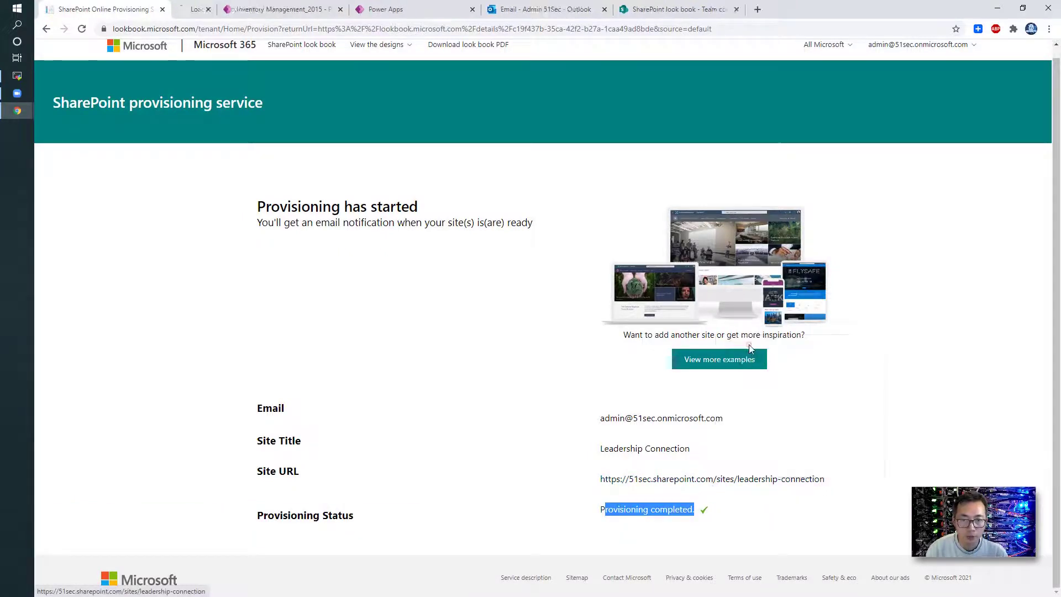
{"action": "left_click", "coordinate": [232, 10]}
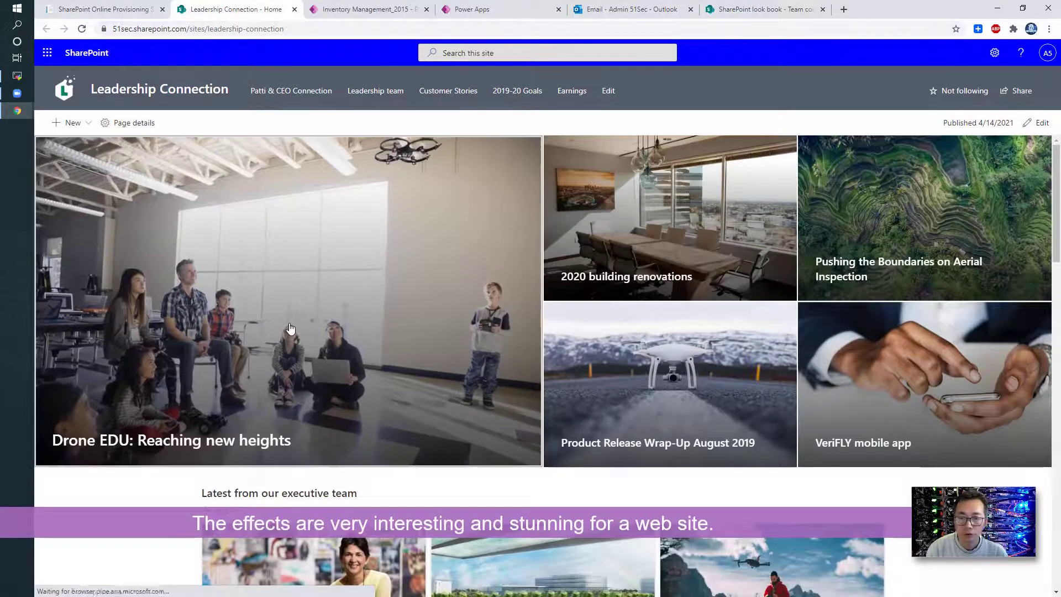
{"action": "scroll", "coordinate": [289, 328], "scroll_direction": "down", "scroll_amount": 10}
{"action": "scroll", "coordinate": [289, 327], "scroll_direction": "down", "scroll_amount": 12}
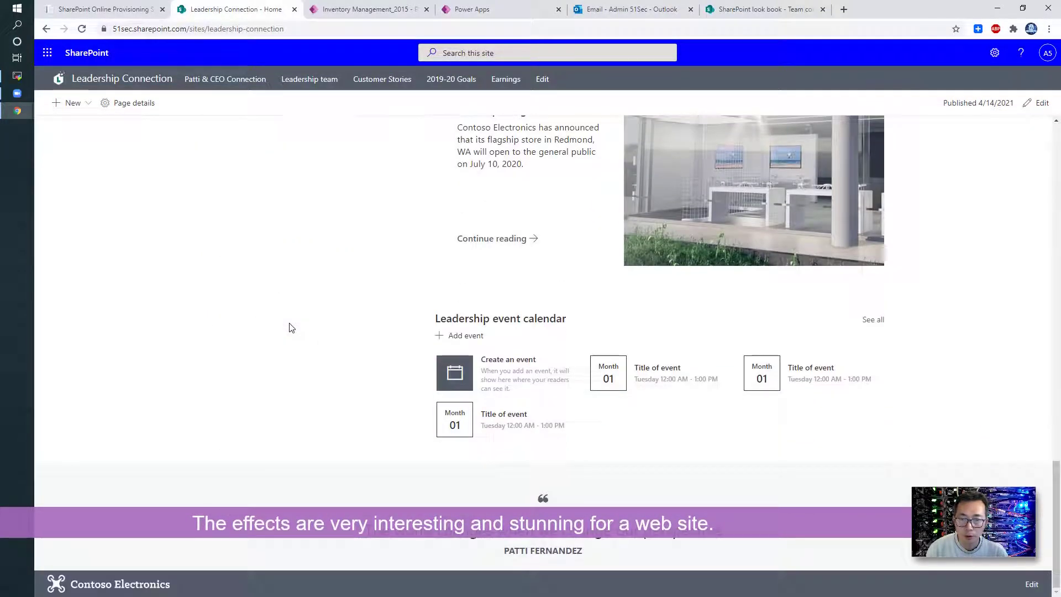
{"action": "scroll", "coordinate": [291, 328], "scroll_direction": "up", "scroll_amount": 20}
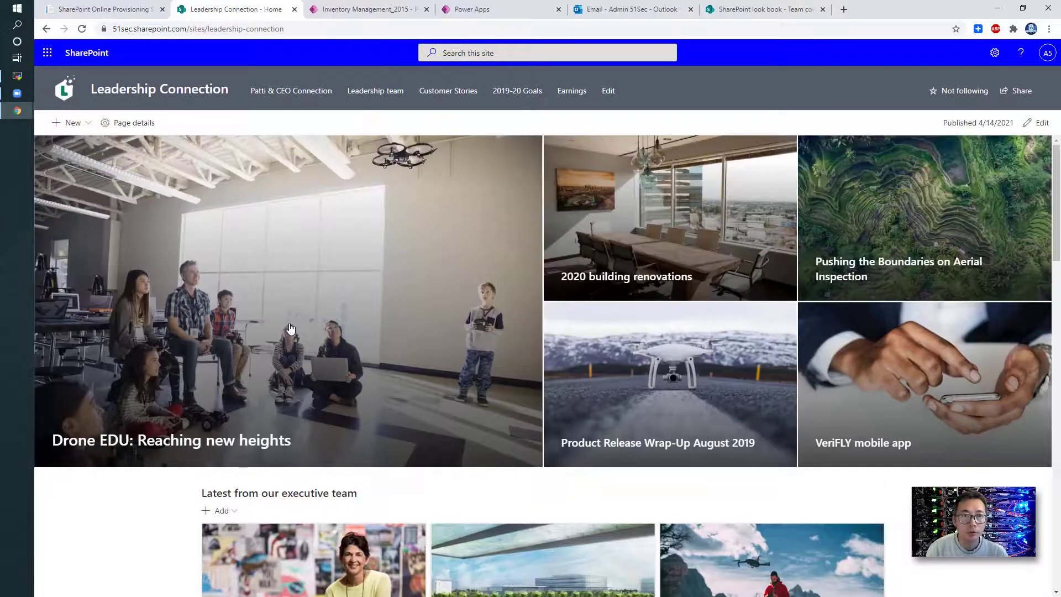
Inspect the Patti & CEO Connection navigation link, cancel without changes, and show the site settings panel
{"action": "left_click", "coordinate": [609, 91]}
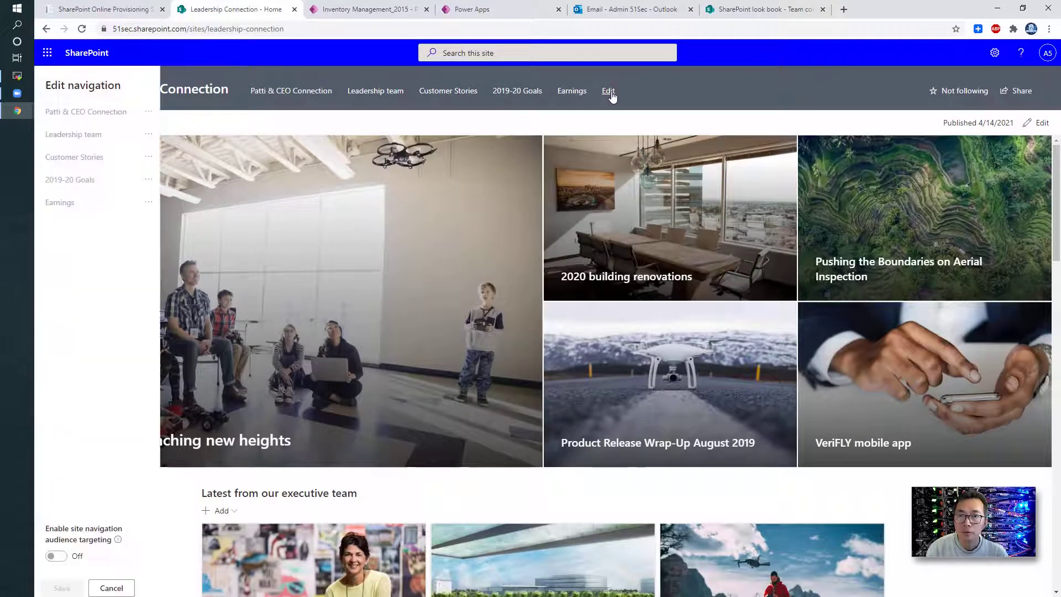
{"action": "left_click", "coordinate": [148, 111]}
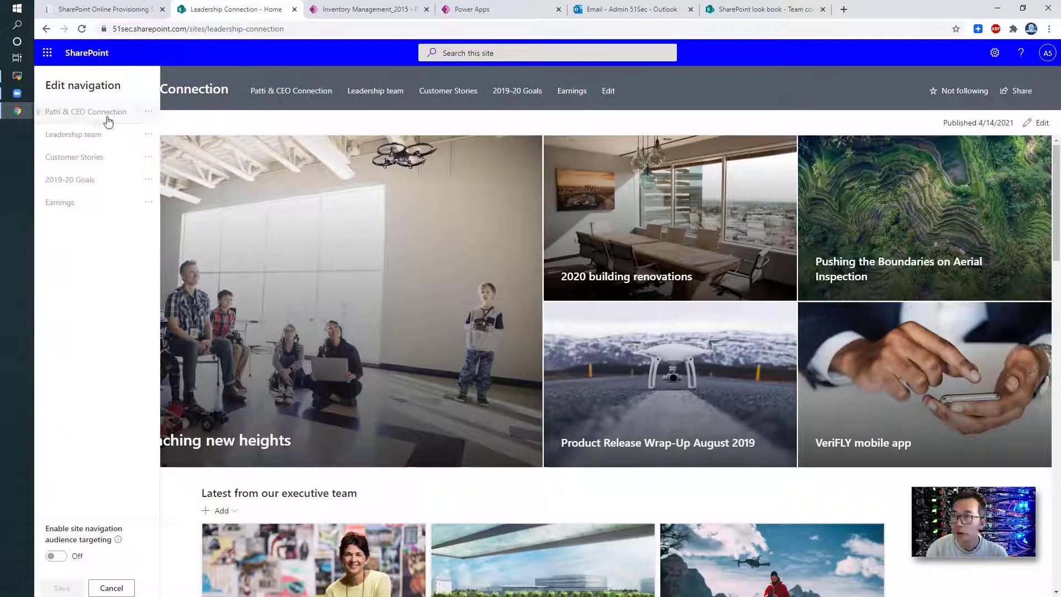
{"action": "left_click", "coordinate": [104, 119]}
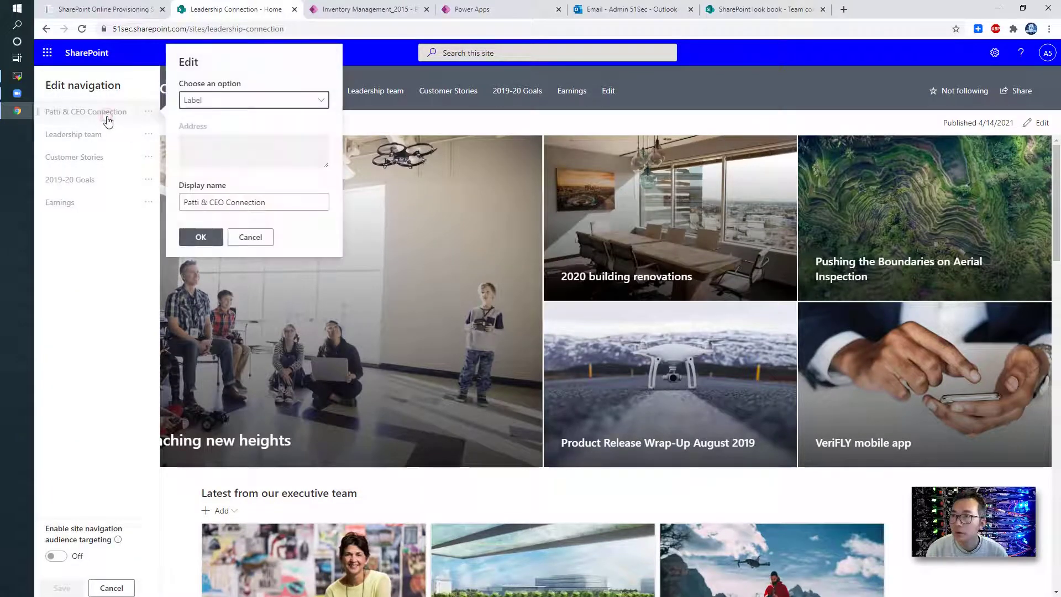
{"action": "left_click", "coordinate": [250, 237]}
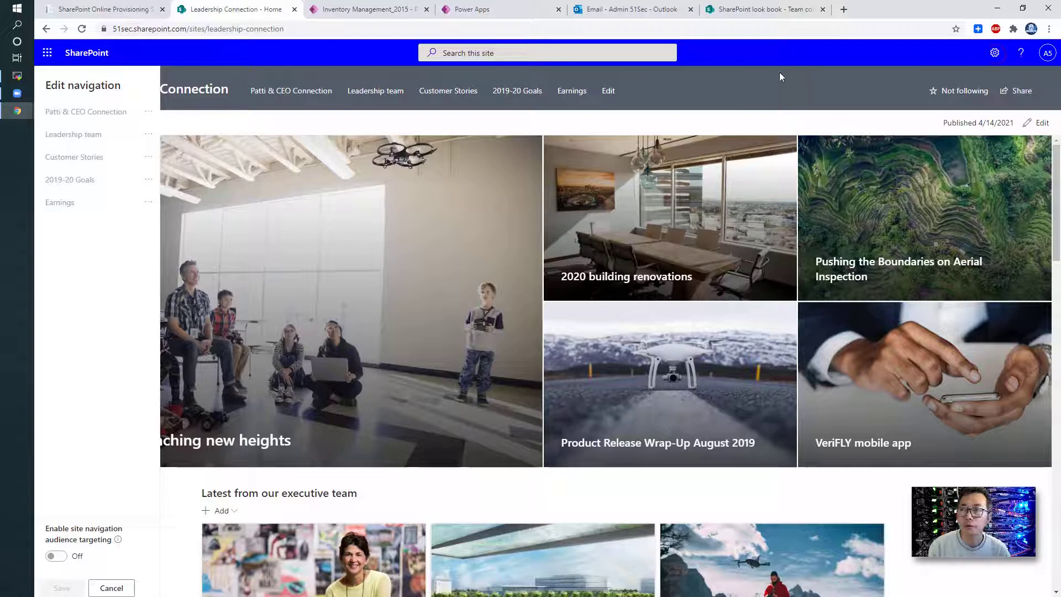
{"action": "left_click", "coordinate": [113, 587]}
{"action": "left_click", "coordinate": [996, 52]}
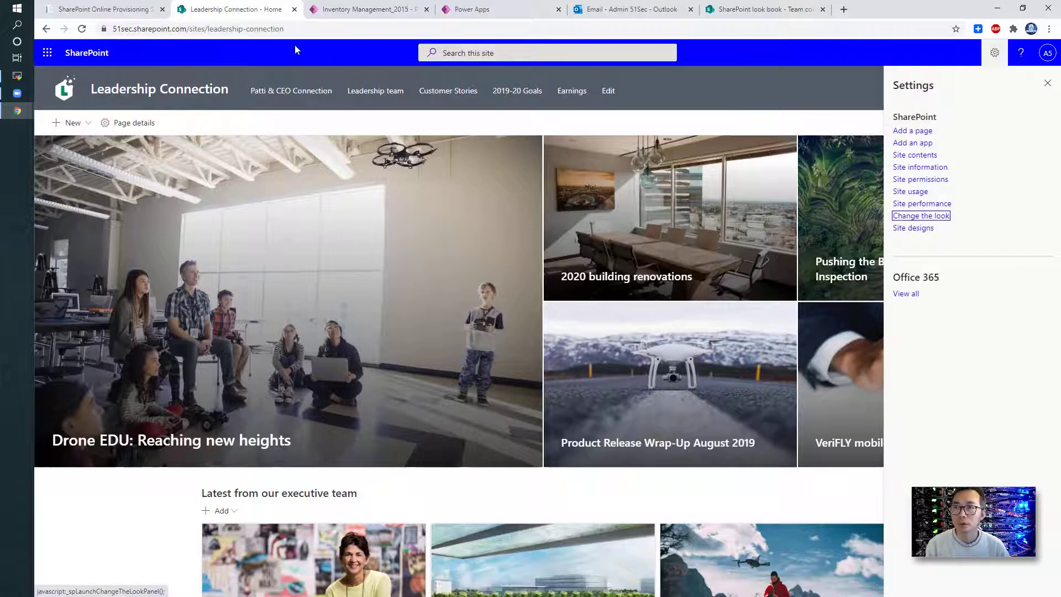
Review the look book, provisioning status, Leadership Connection site and Inventory Management tabs
{"action": "left_click", "coordinate": [738, 7]}
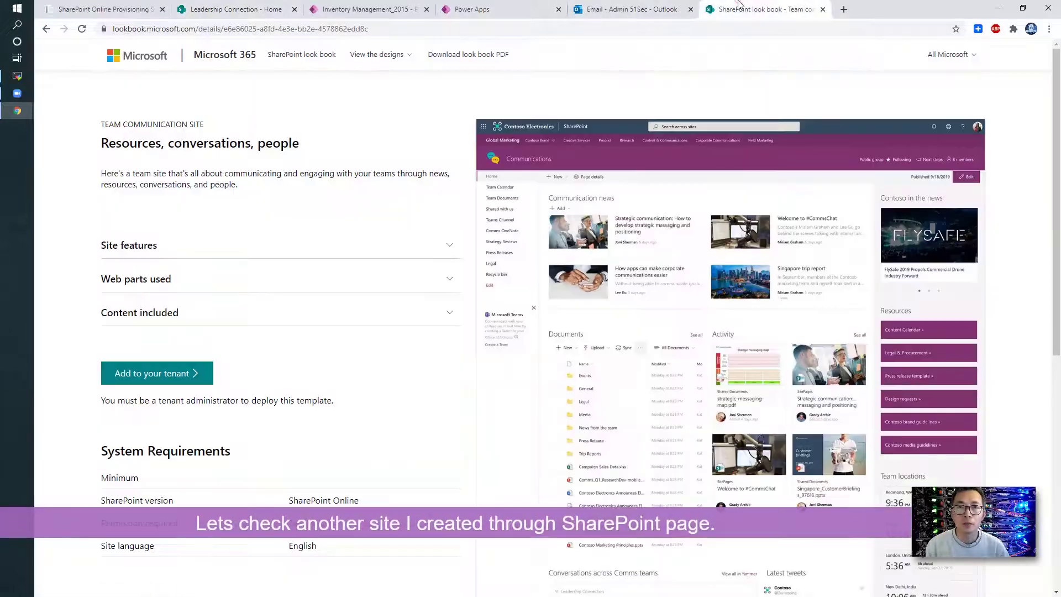
{"action": "scroll", "coordinate": [517, 240], "scroll_direction": "down", "scroll_amount": 3}
{"action": "scroll", "coordinate": [254, 97], "scroll_direction": "up", "scroll_amount": 3}
{"action": "left_click", "coordinate": [130, 8]}
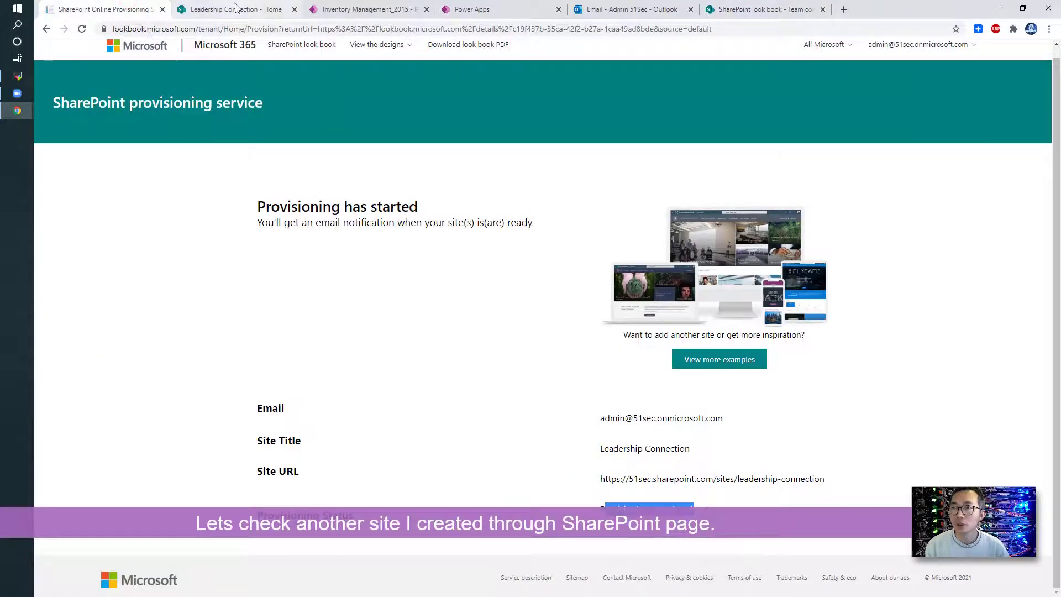
{"action": "left_click", "coordinate": [236, 7]}
{"action": "left_click", "coordinate": [384, 7]}
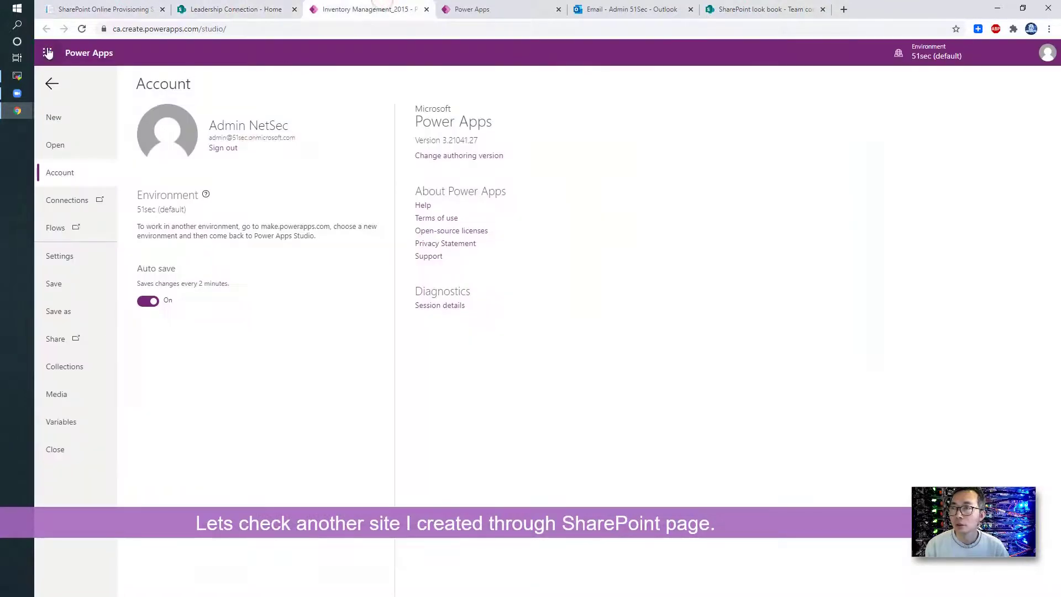
{"action": "key", "text": "ctrl+Tab"}
Open SharePoint from the Microsoft 365 home app launcher to see Leadership Connection among recent sites
{"action": "left_click", "coordinate": [104, 264]}
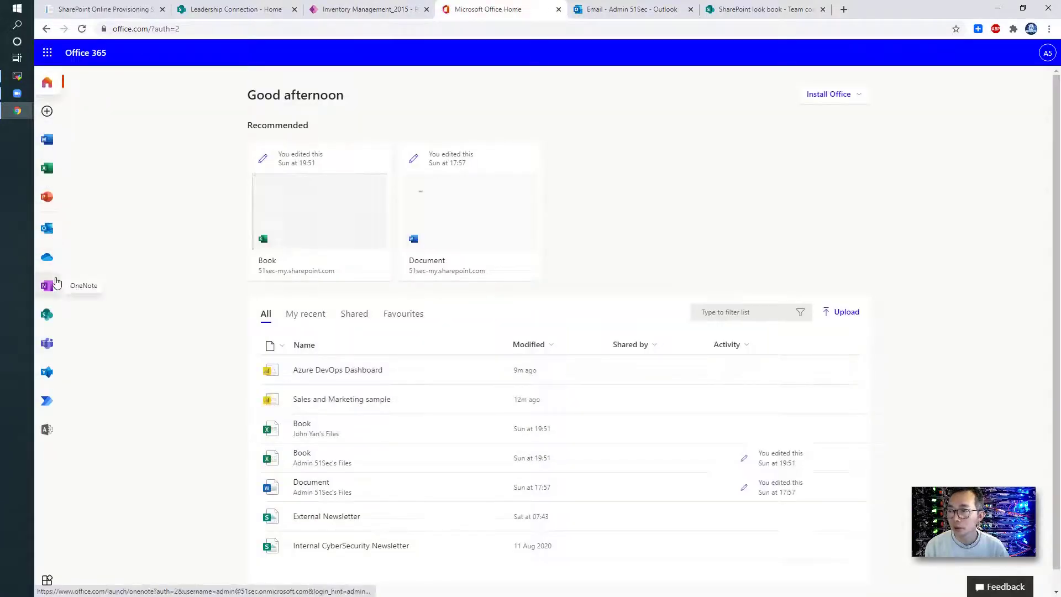
{"action": "left_click", "coordinate": [47, 428]}
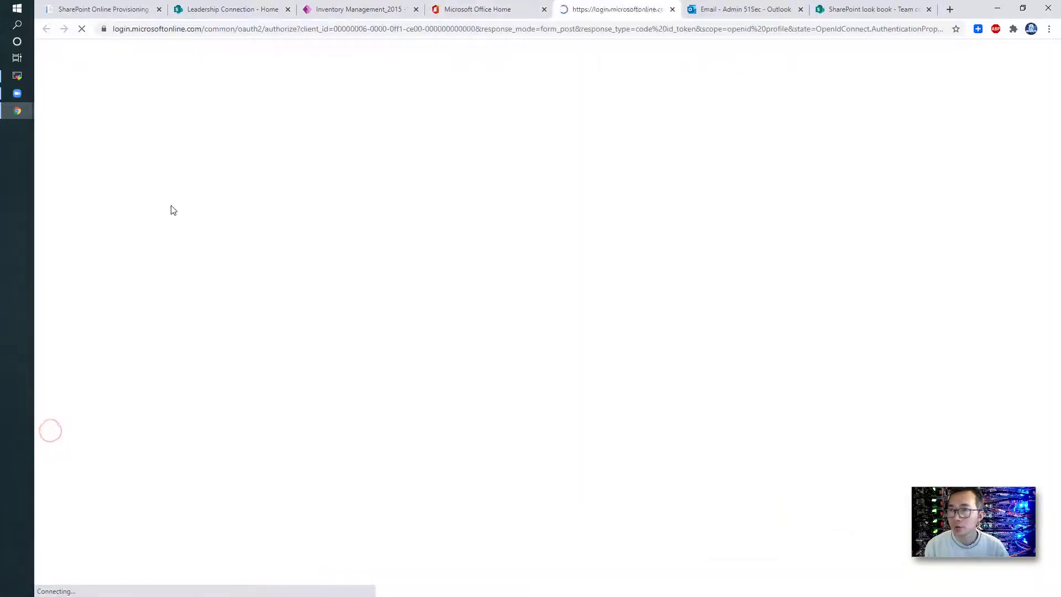
{"action": "left_click", "coordinate": [354, 7]}
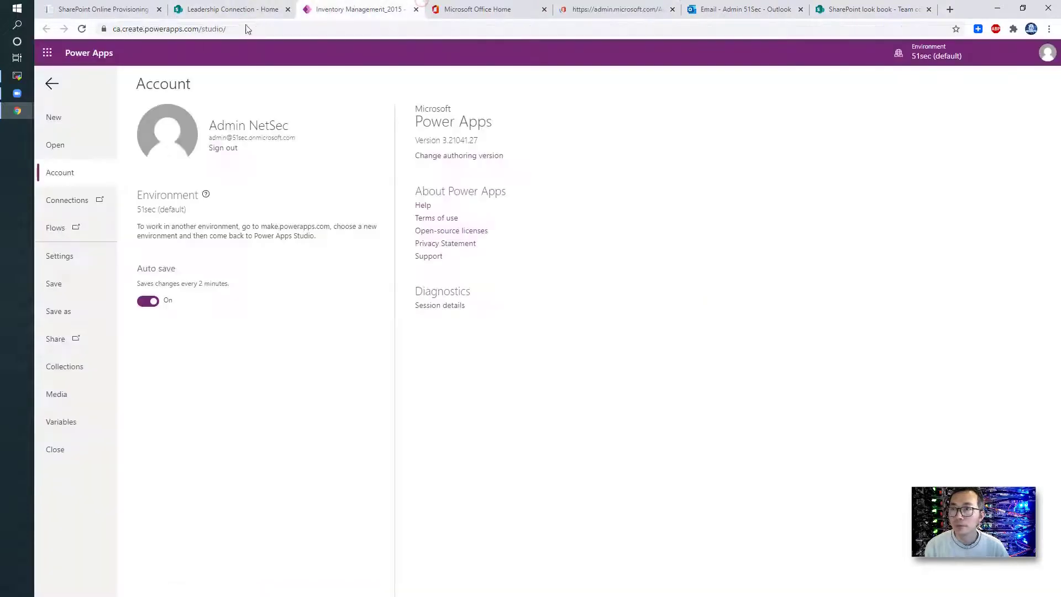
{"action": "key", "text": "ctrl+Tab"}
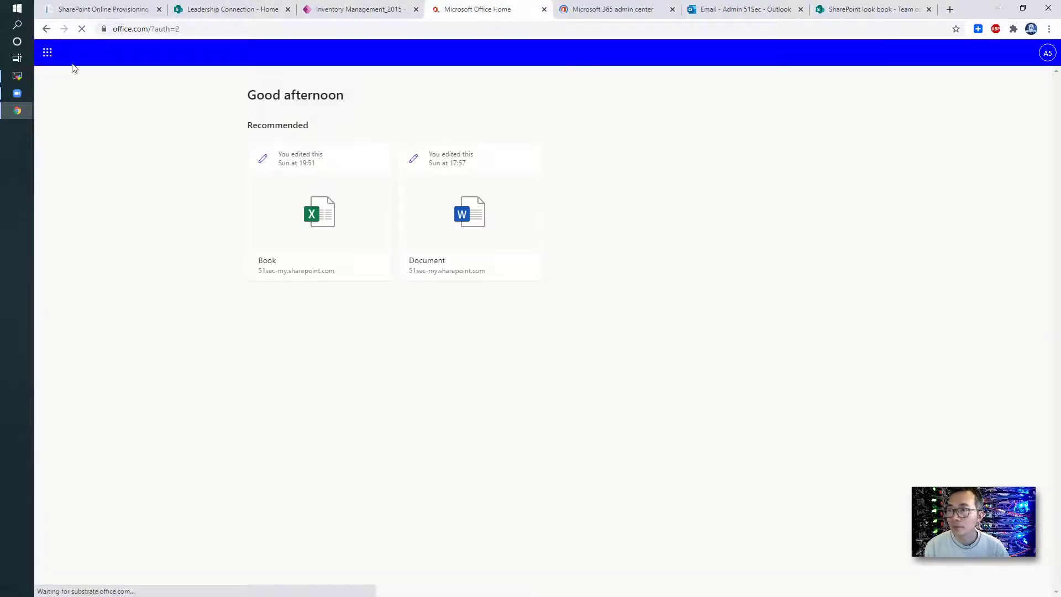
{"action": "left_click", "coordinate": [48, 56]}
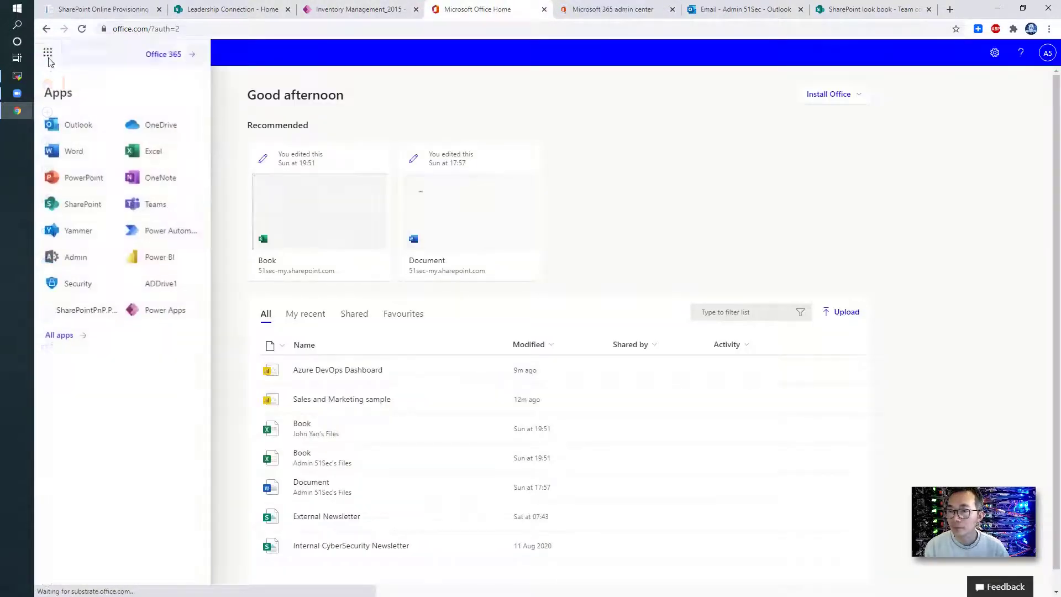
{"action": "left_click", "coordinate": [87, 206]}
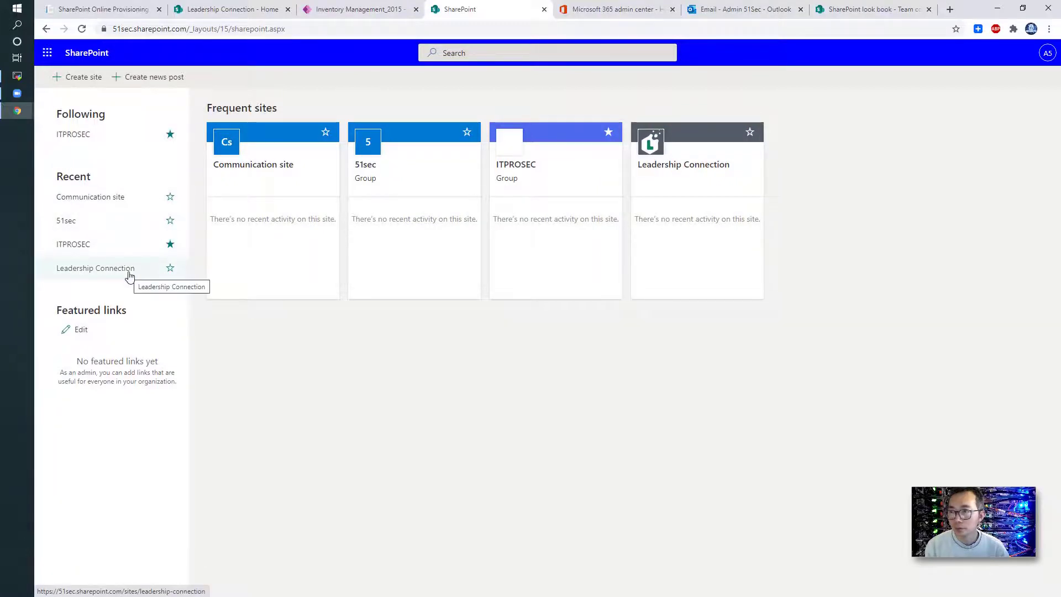
{"action": "left_click", "coordinate": [97, 270]}
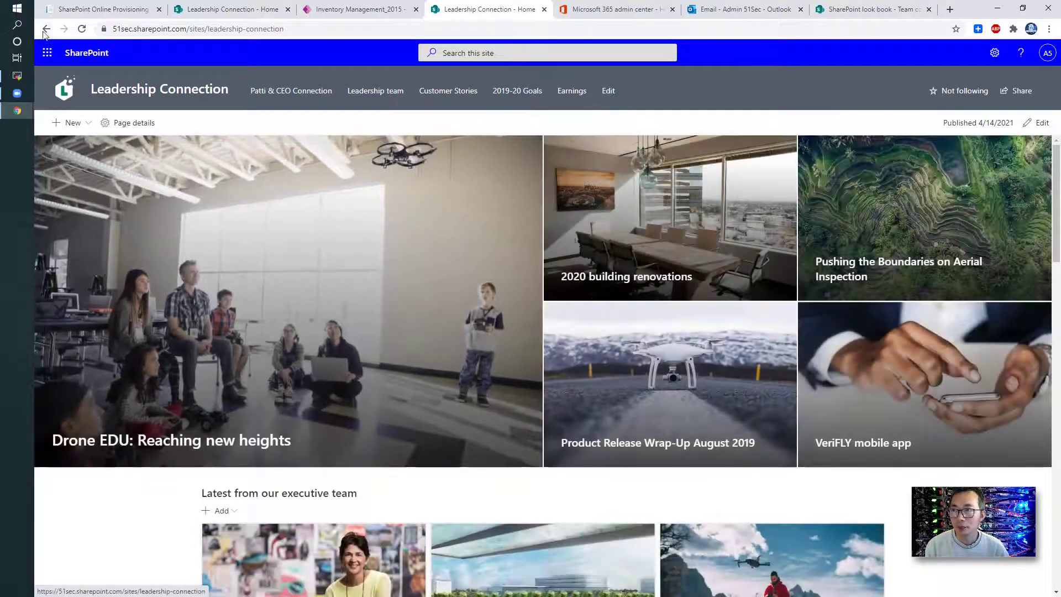
{"action": "left_click", "coordinate": [46, 30]}
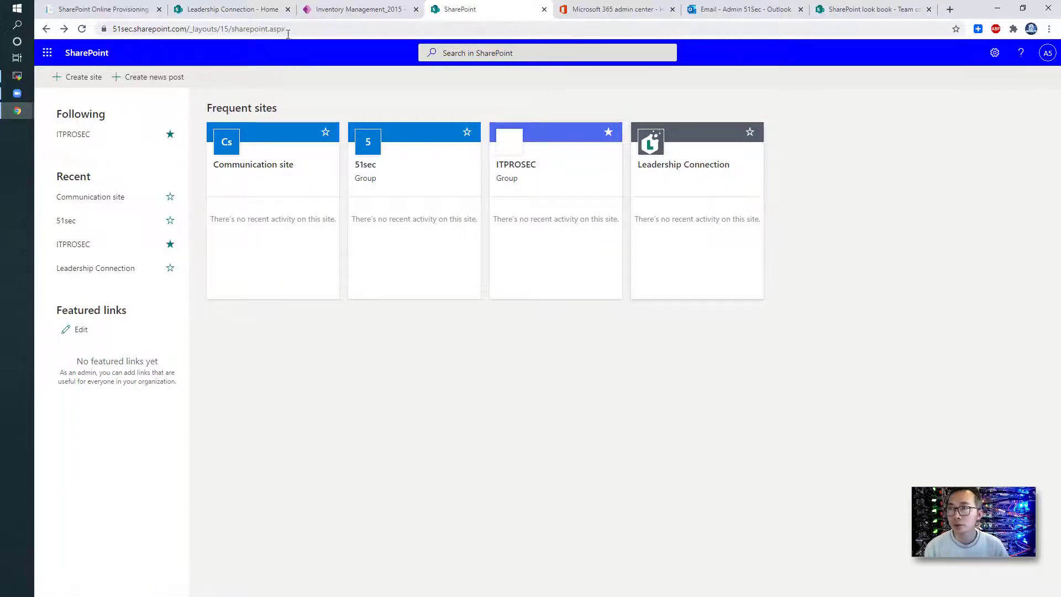
Return to the Reddit Office365 thread recommending LookBook, Power Automate, Power Apps and Power BI templates
{"action": "mouse_move", "coordinate": [17, 112]}
{"action": "left_click", "coordinate": [139, 108]}
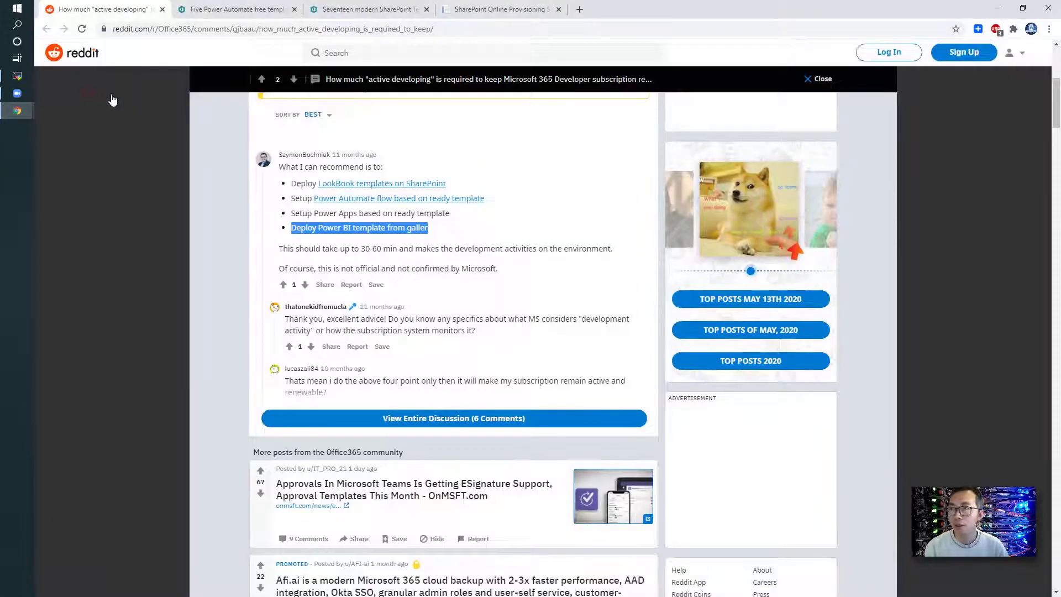
{"action": "scroll", "coordinate": [533, 300], "scroll_direction": "up", "scroll_amount": 2}
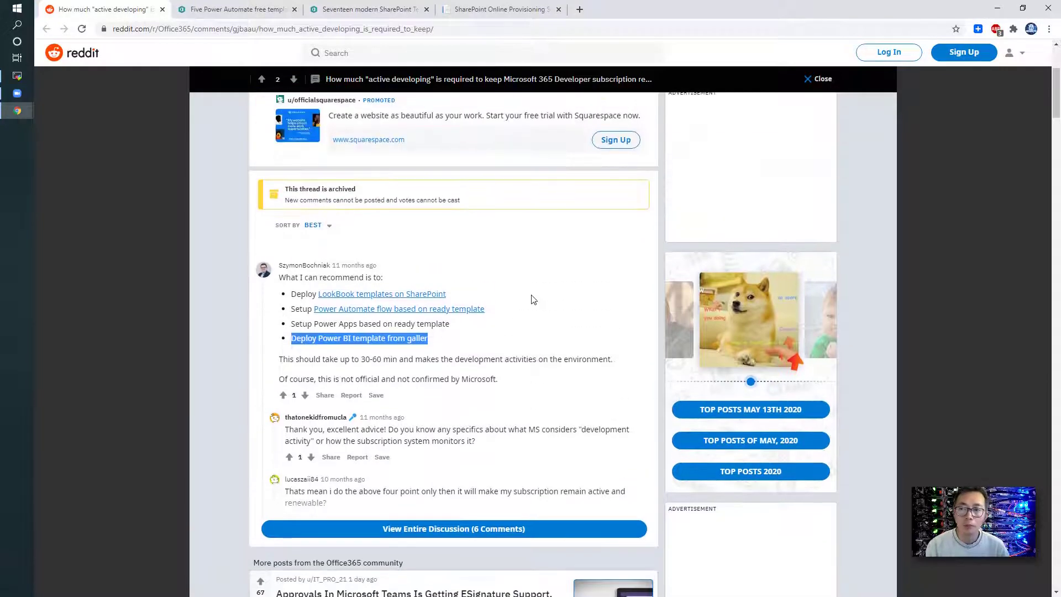